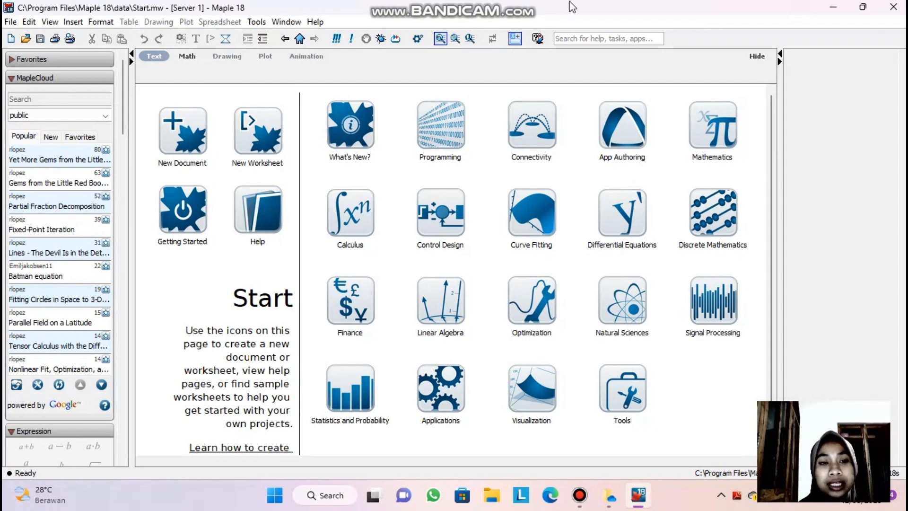
Step: Create a new worksheet and evaluate the mapping f: A→B on its first input line
{"action": "left_click", "coordinate": [264, 134]}
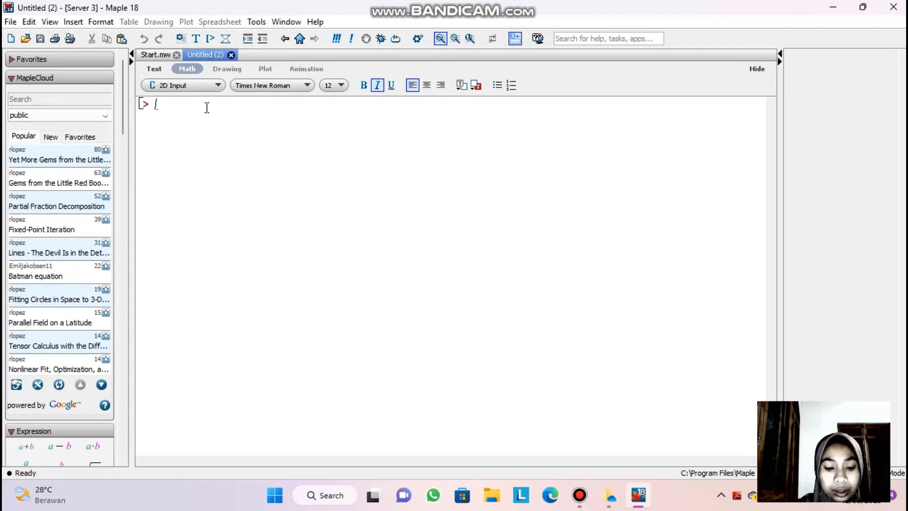
{"action": "type", "text": "f"}
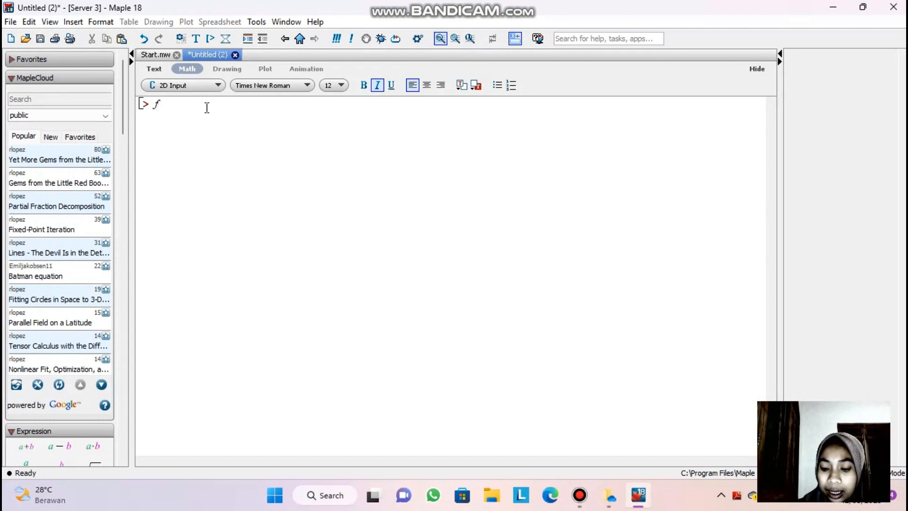
{"action": "type", "text": ":"}
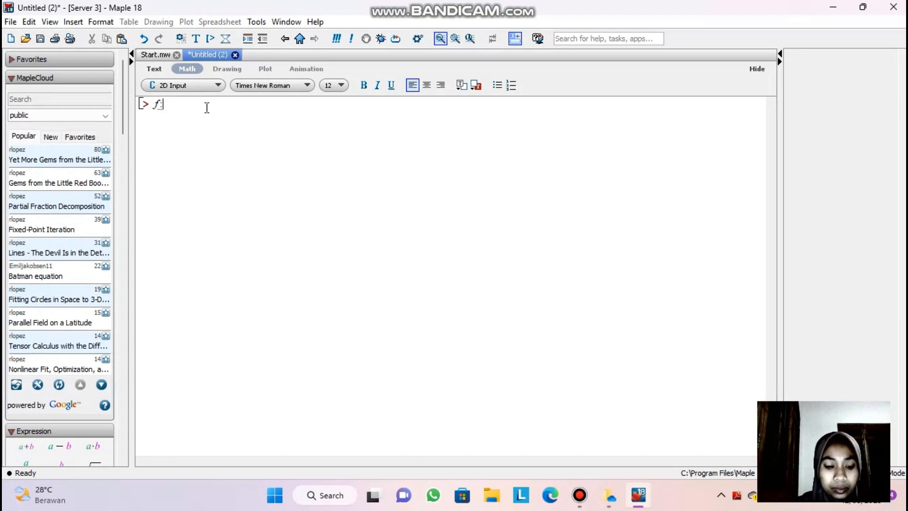
{"action": "key", "text": "Caps_Lock"}
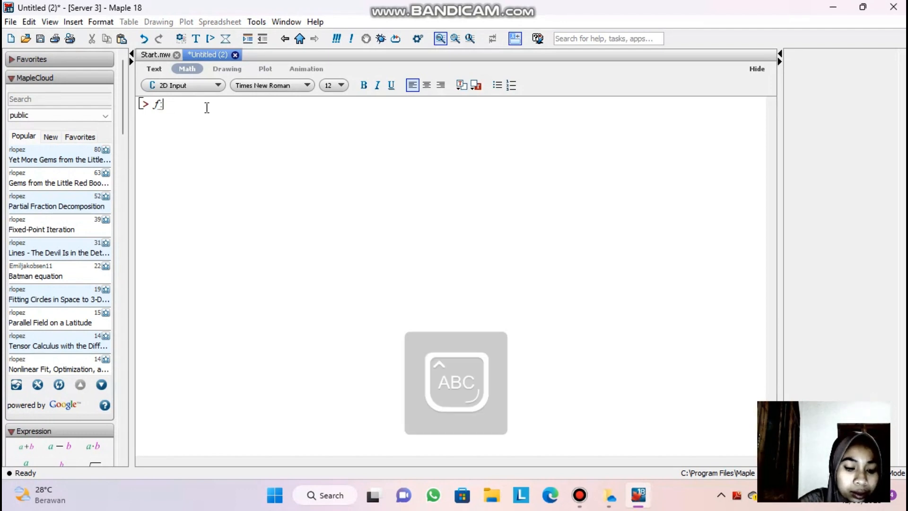
{"action": "type", "text": "A"}
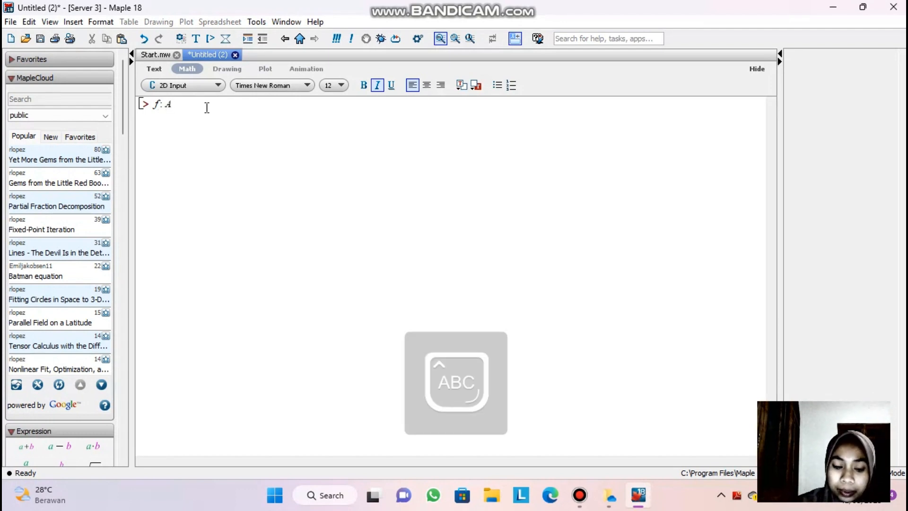
{"action": "key", "text": "Caps_Lock"}
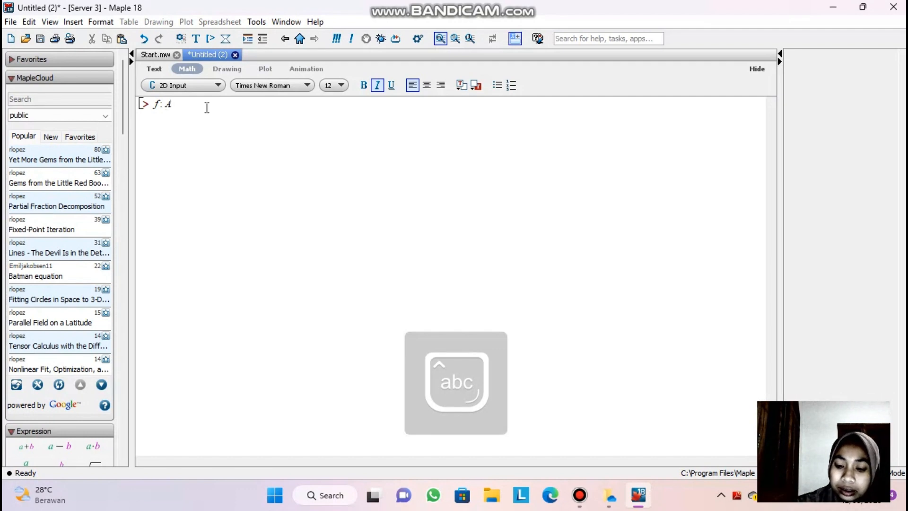
{"action": "type", "text": "->"}
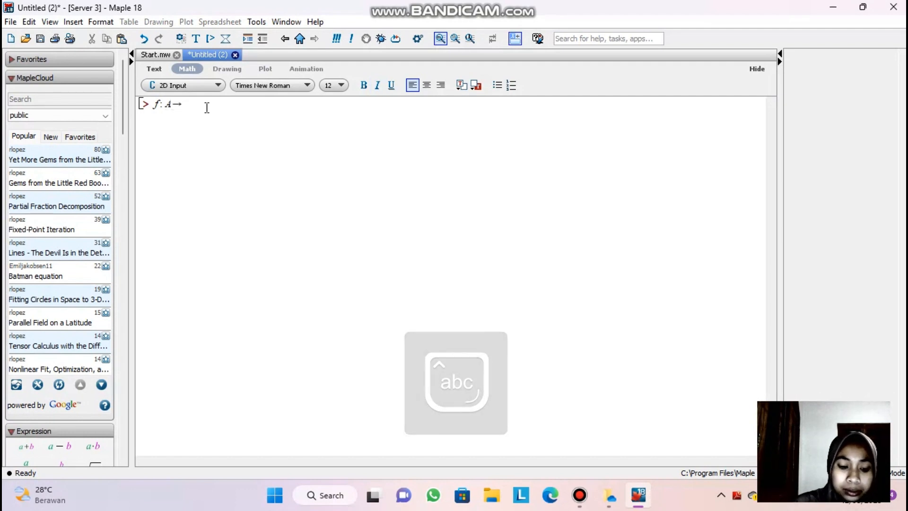
{"action": "key", "text": "Caps_Lock"}
{"action": "type", "text": "B"}
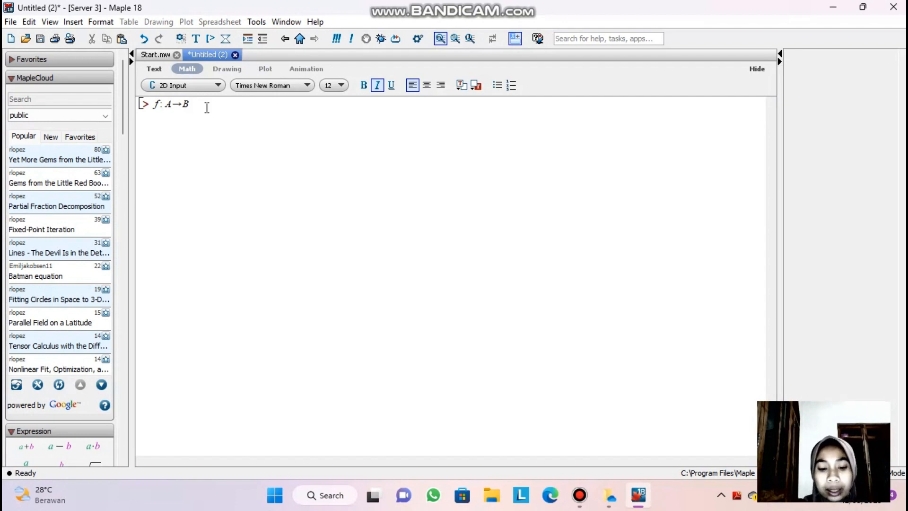
{"action": "key", "text": "XF86MonBrightnessDown"}
{"action": "key", "text": "XF86MonBrightnessDown"}
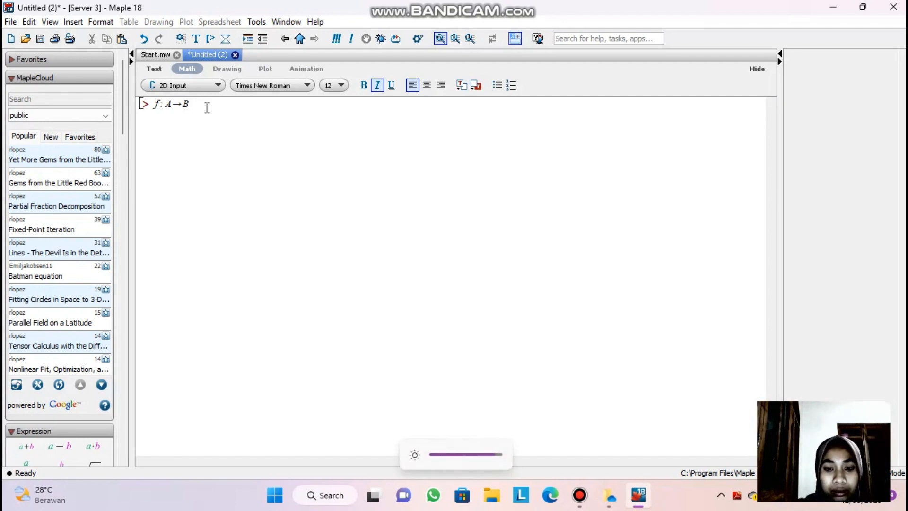
{"action": "key", "text": "XF86MonBrightnessUp"}
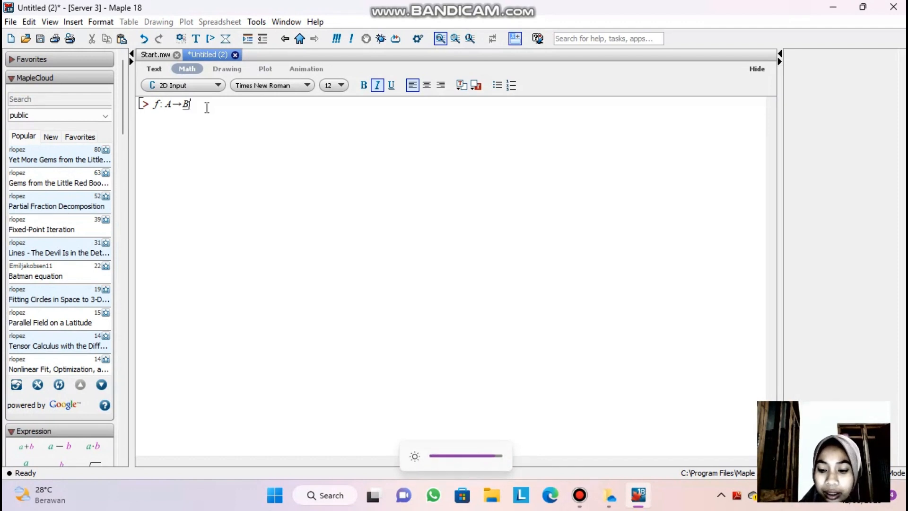
{"action": "key", "text": "Return"}
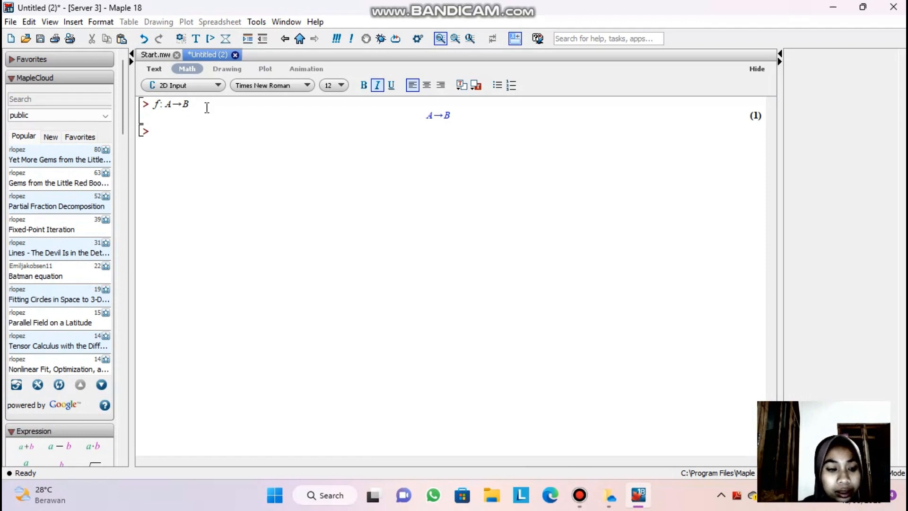
{"action": "type", "text": "F"}
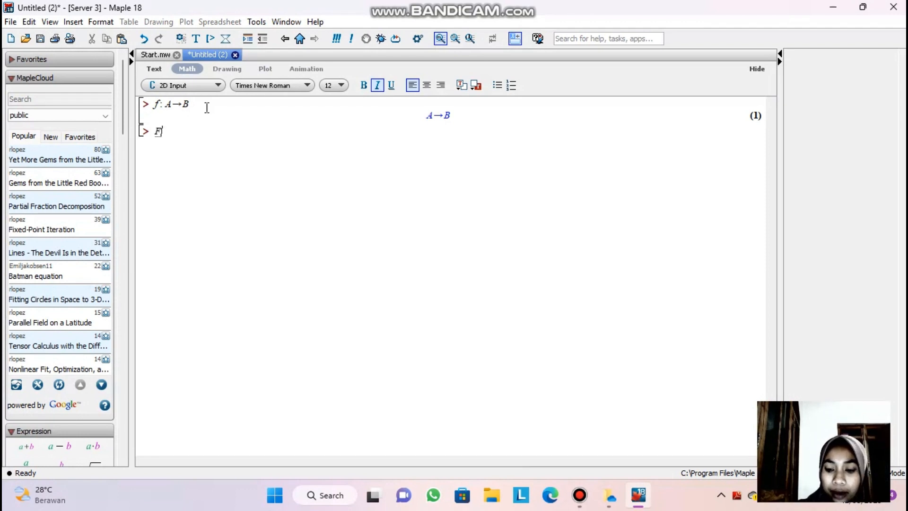
{"action": "type", "text": "("}
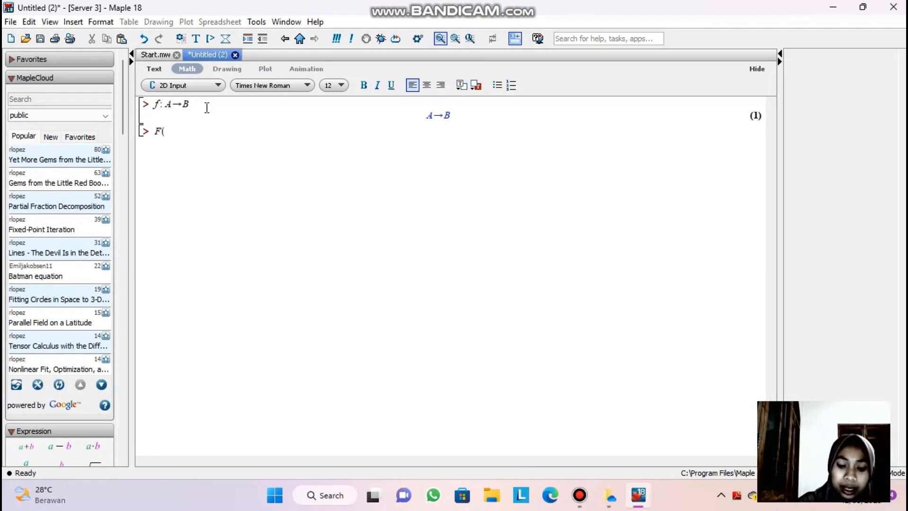
{"action": "type", "text": "X)"}
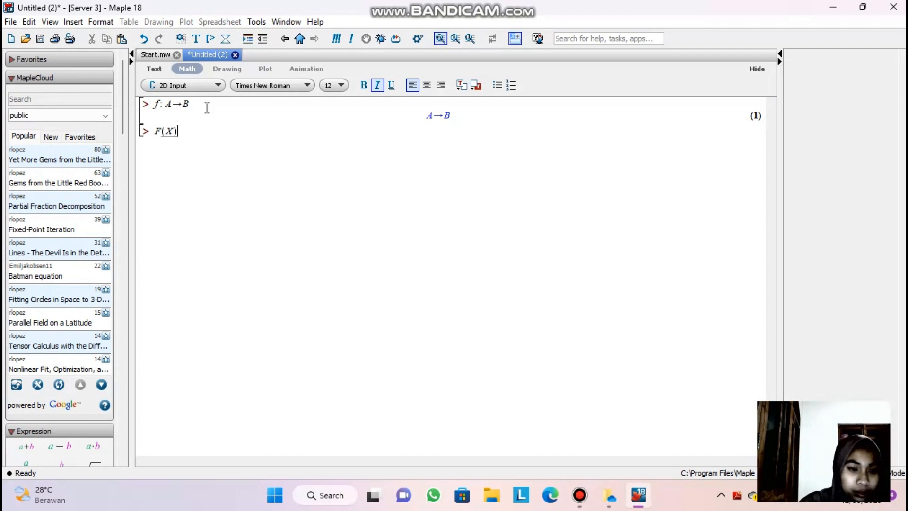
{"action": "key", "text": "BackSpace"}
{"action": "key", "text": "BackSpace"}
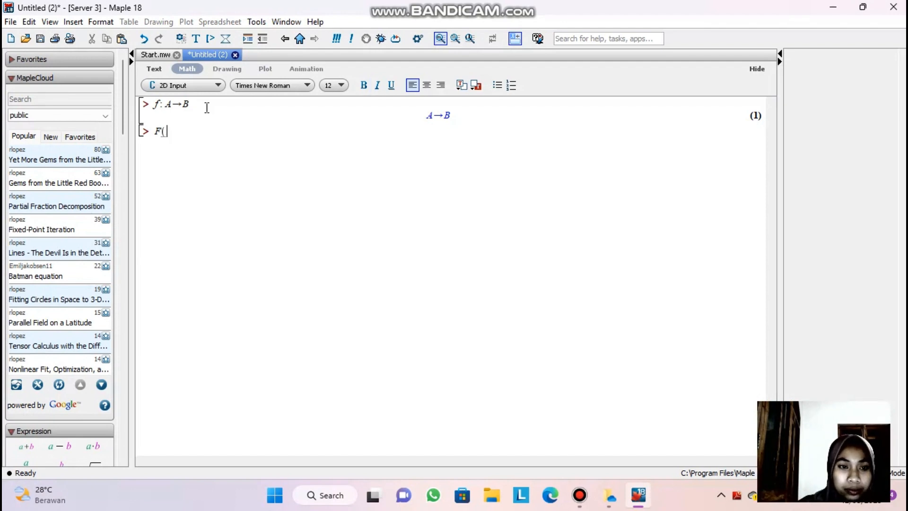
{"action": "key", "text": "BackSpace"}
{"action": "key", "text": "BackSpace"}
Step: Enter the equation f(x) = 3x + 4 on the second input line and evaluate it
{"action": "key", "text": "Caps_Lock"}
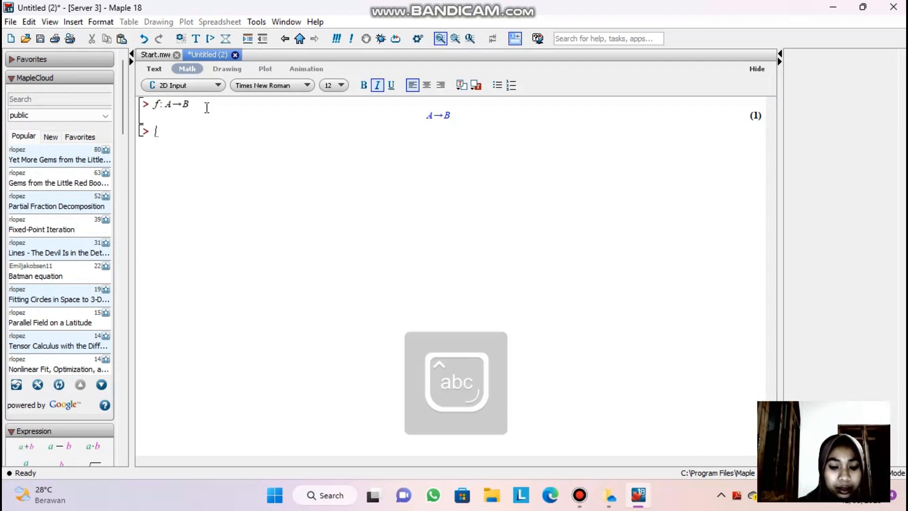
{"action": "type", "text": "f("}
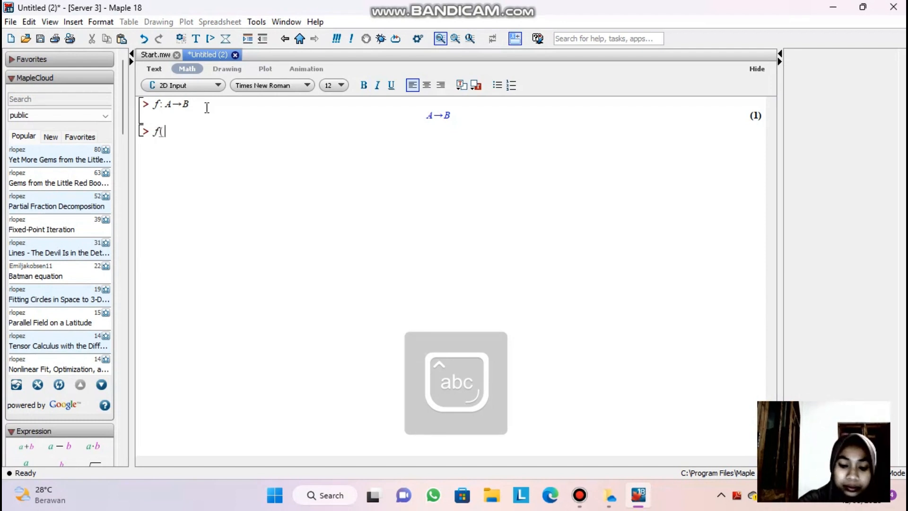
{"action": "type", "text": "x) "}
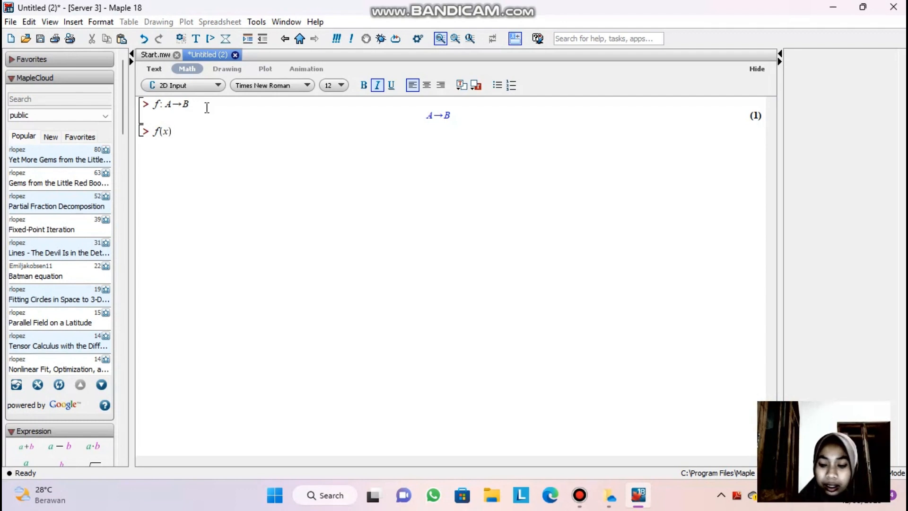
{"action": "type", "text": "= "}
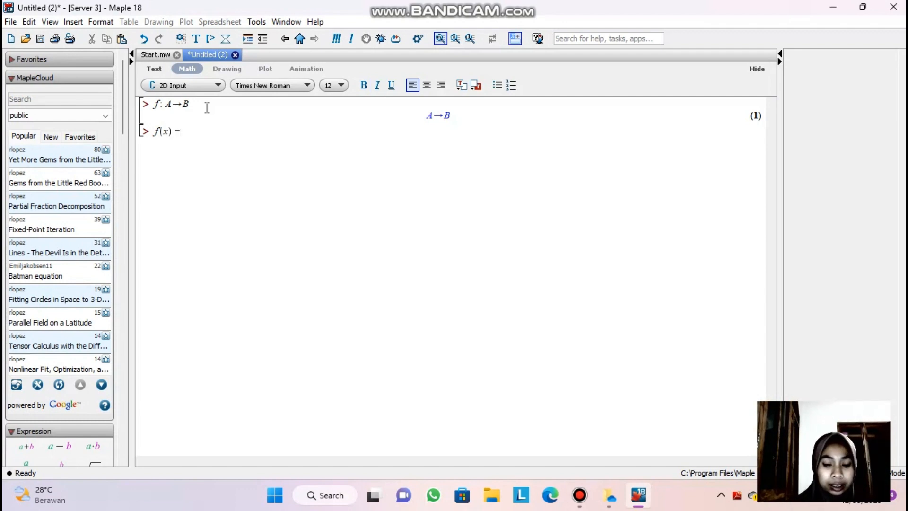
{"action": "type", "text": "3 x "}
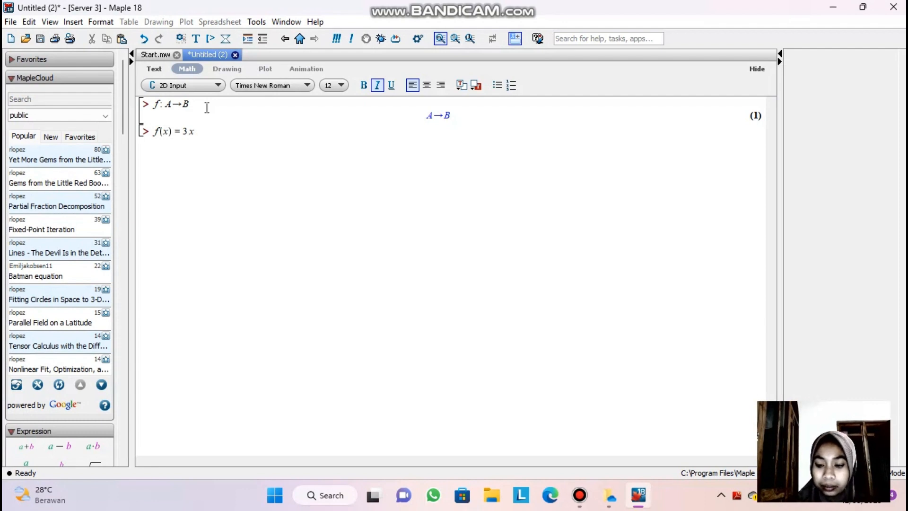
{"action": "type", "text": "+ 4"}
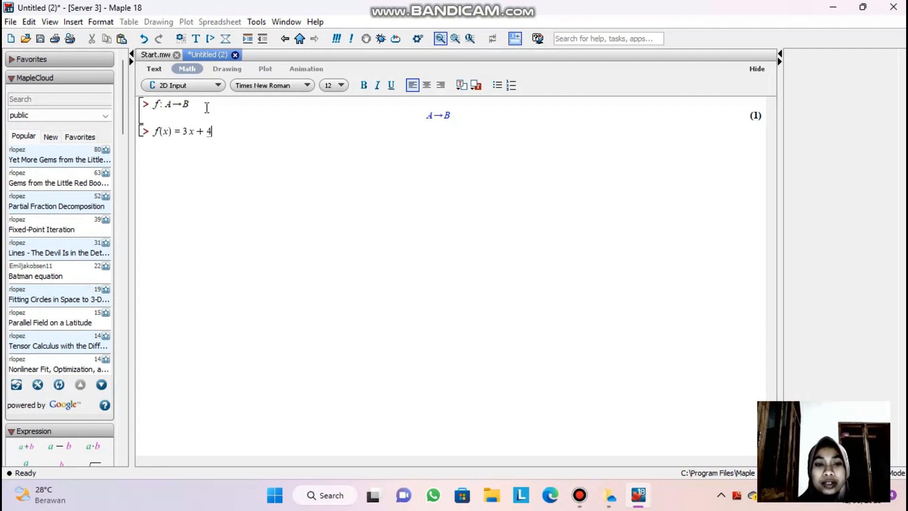
{"action": "key", "text": "Return"}
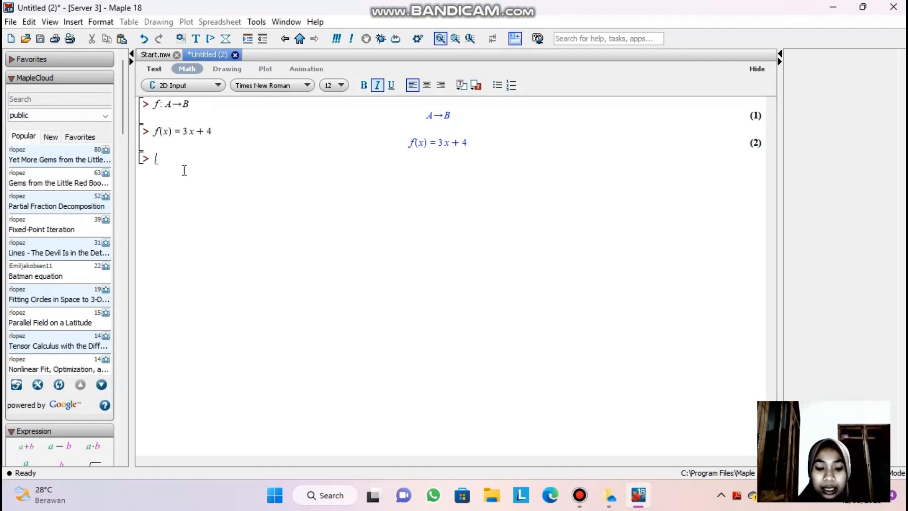
Step: Define f as a function with the assignment f := (x) → 3x + 4 on the third input line and evaluate it
{"action": "type", "text": "f"}
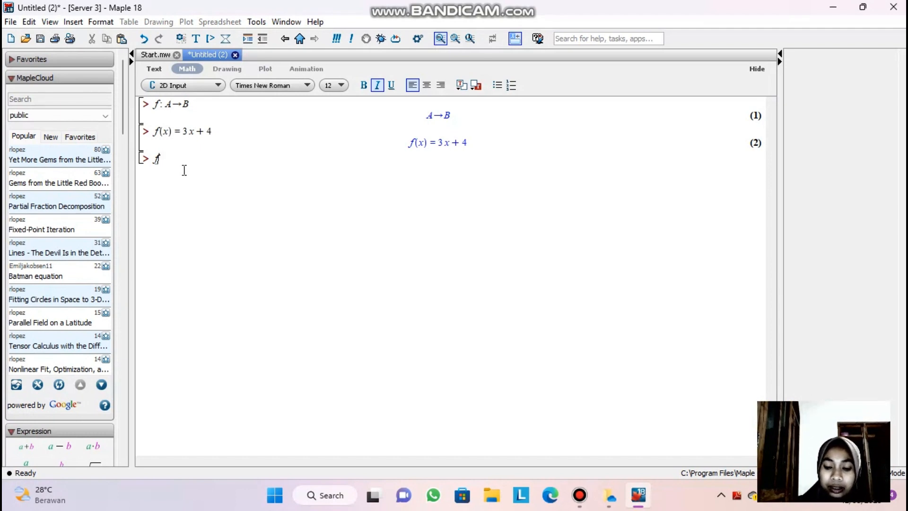
{"action": "type", "text": ":"}
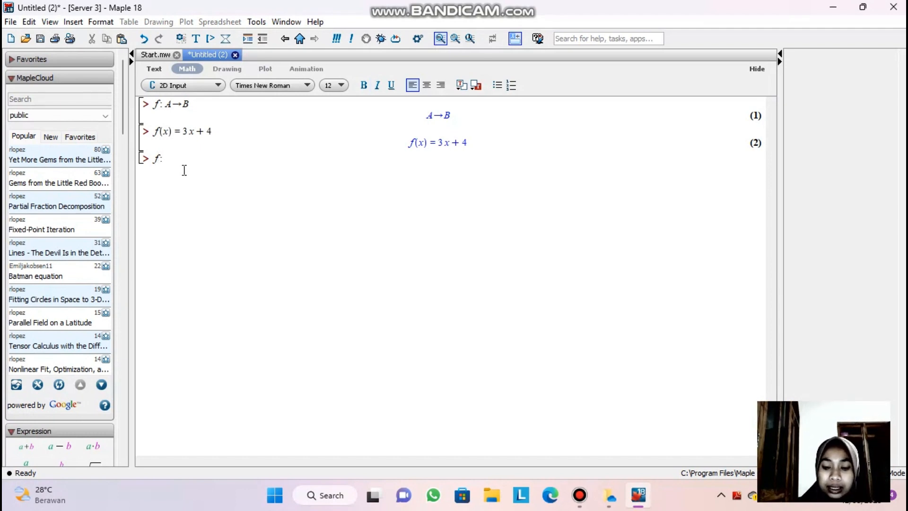
{"action": "type", "text": "="}
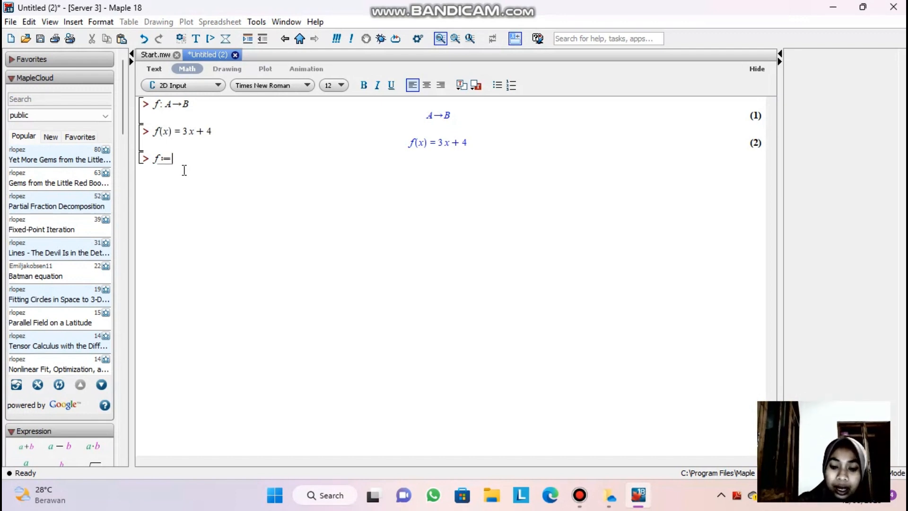
{"action": "type", "text": "(x"}
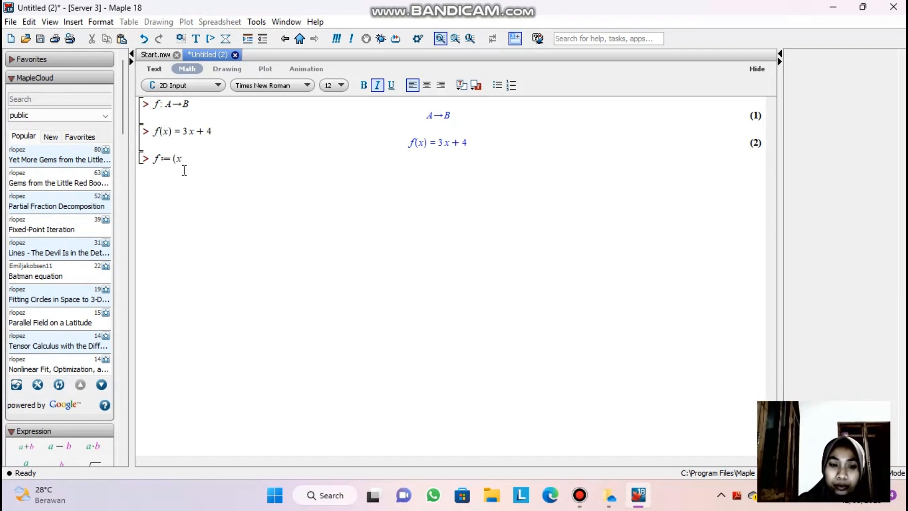
{"action": "type", "text": ")-"}
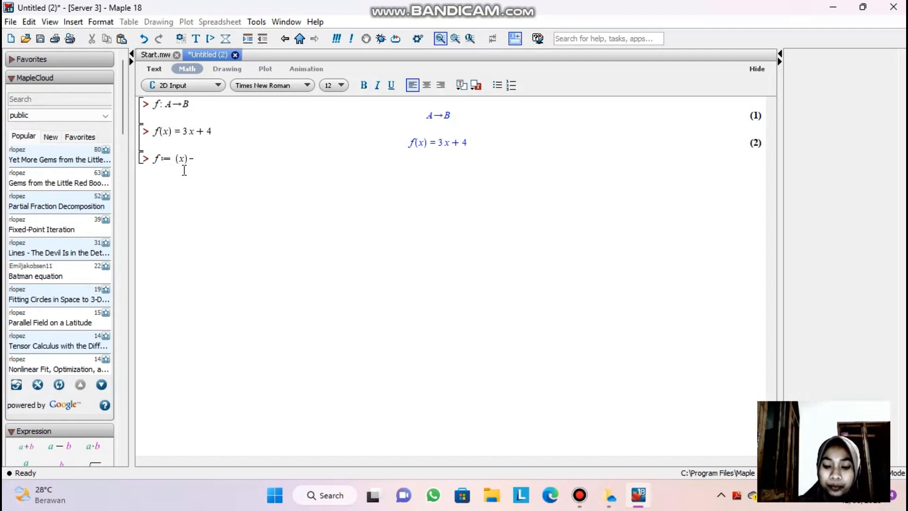
{"action": "type", "text": "_"}
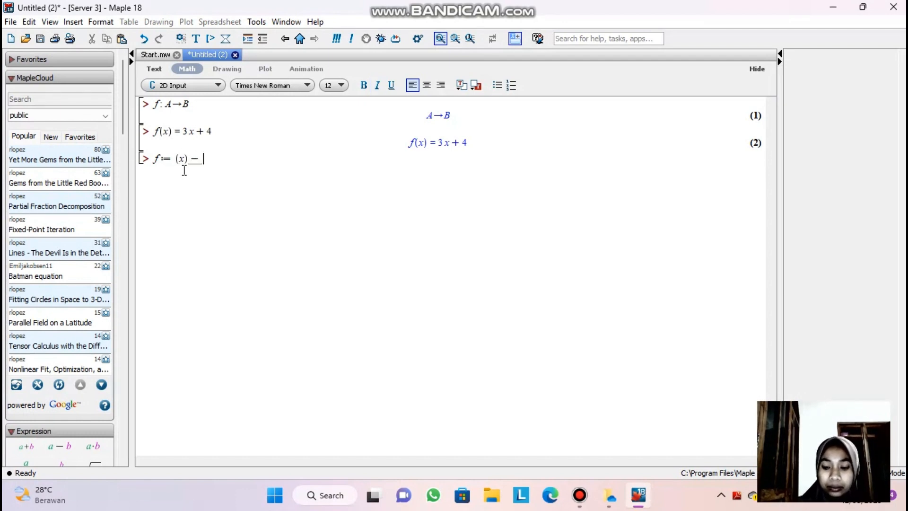
{"action": "type", "text": ">"}
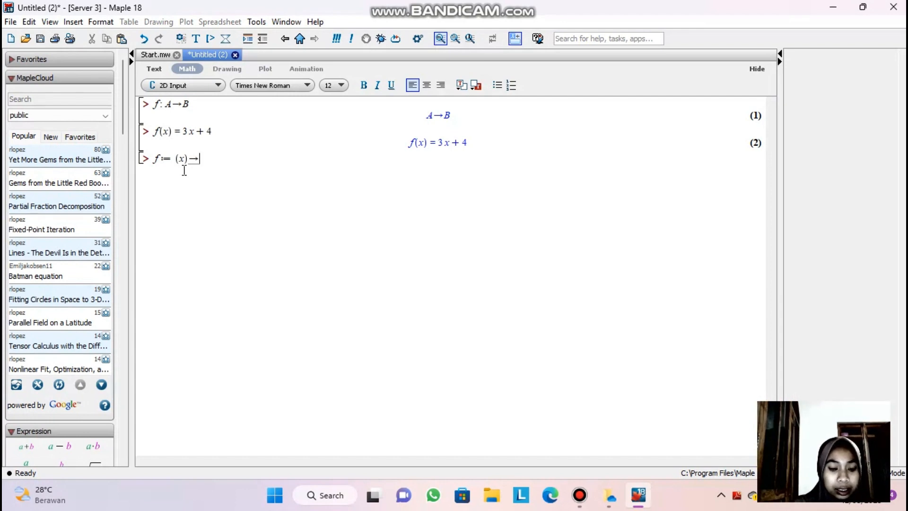
{"action": "type", "text": "3"}
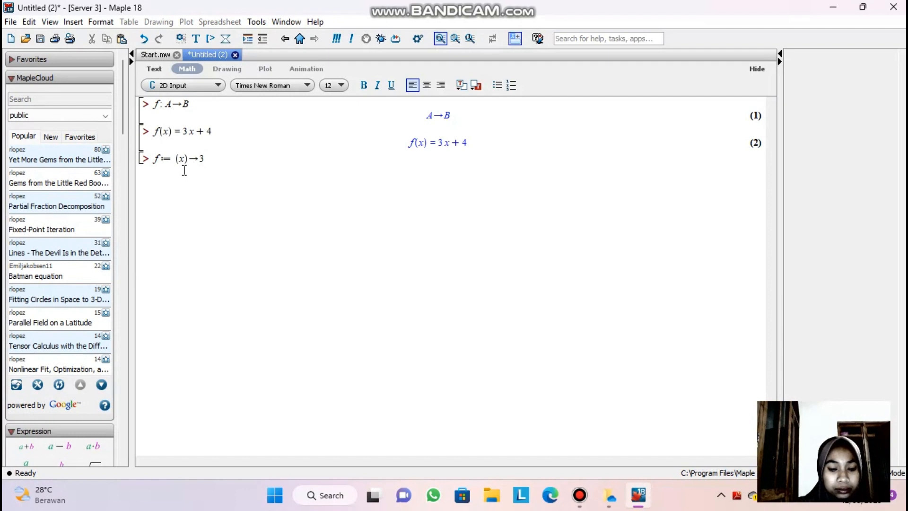
{"action": "type", "text": "^"}
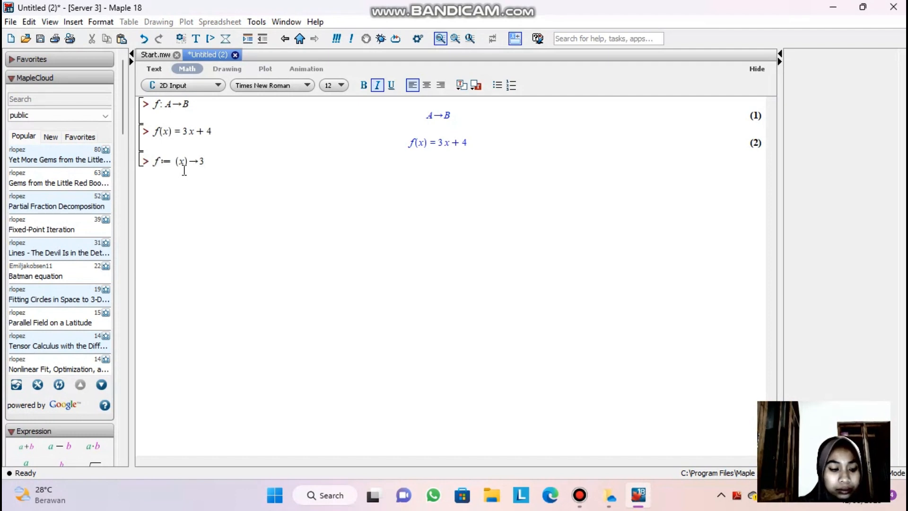
{"action": "key", "text": "BackSpace"}
{"action": "type", "text": "x"}
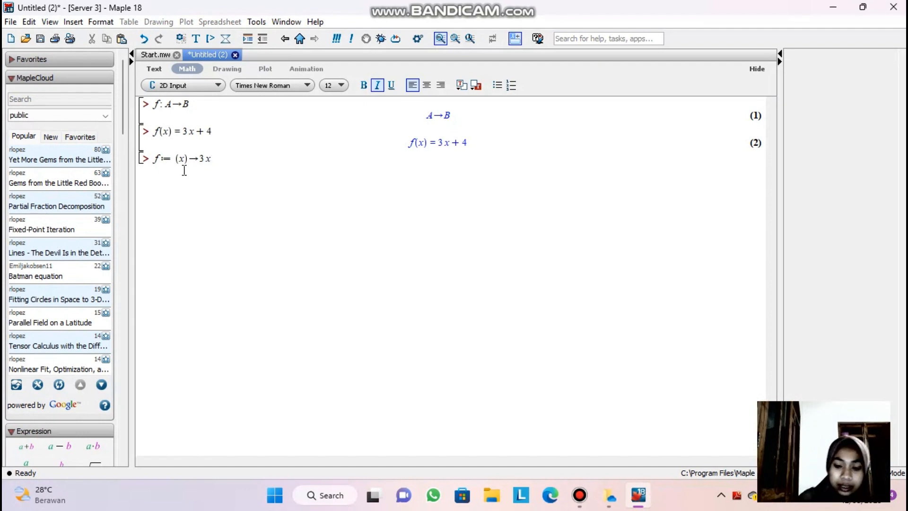
{"action": "type", "text": "+4"}
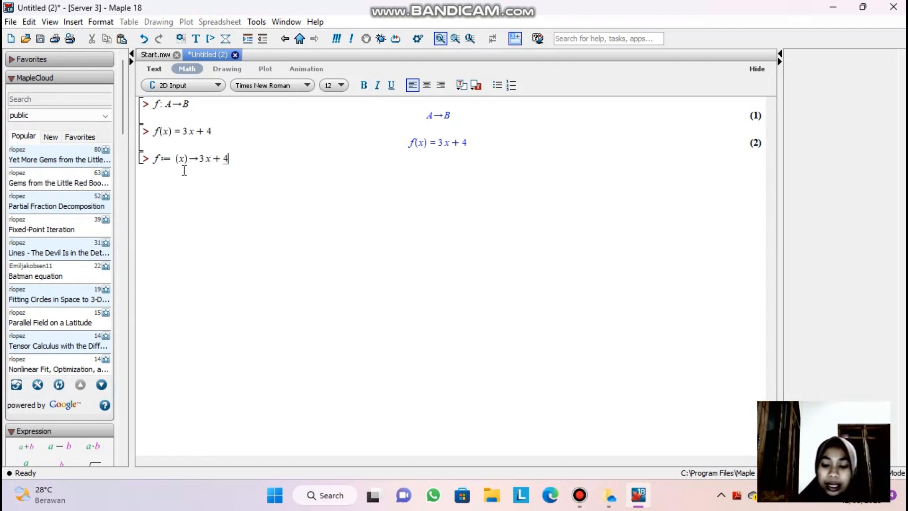
{"action": "key", "text": "Return"}
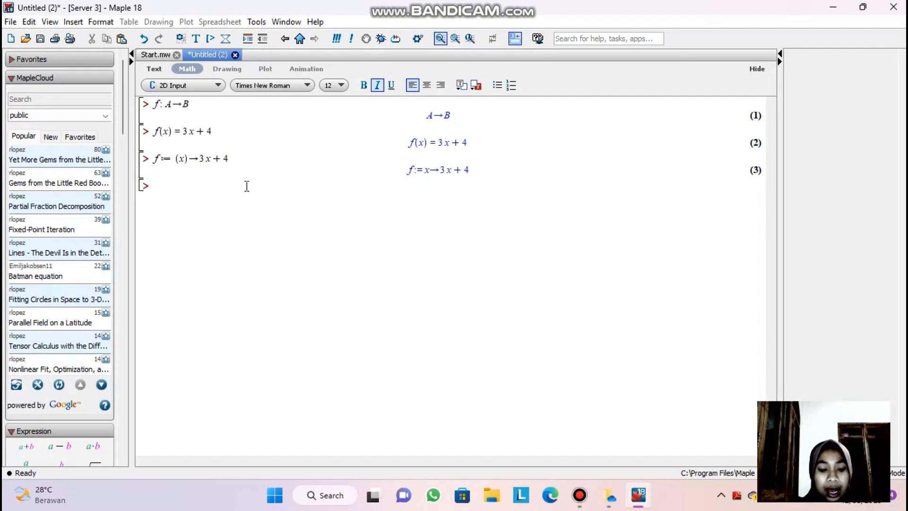
Step: Start redefining f on the fourth input line as f := (x) → 3^x, using the power template from the expression palette
{"action": "type", "text": "f"}
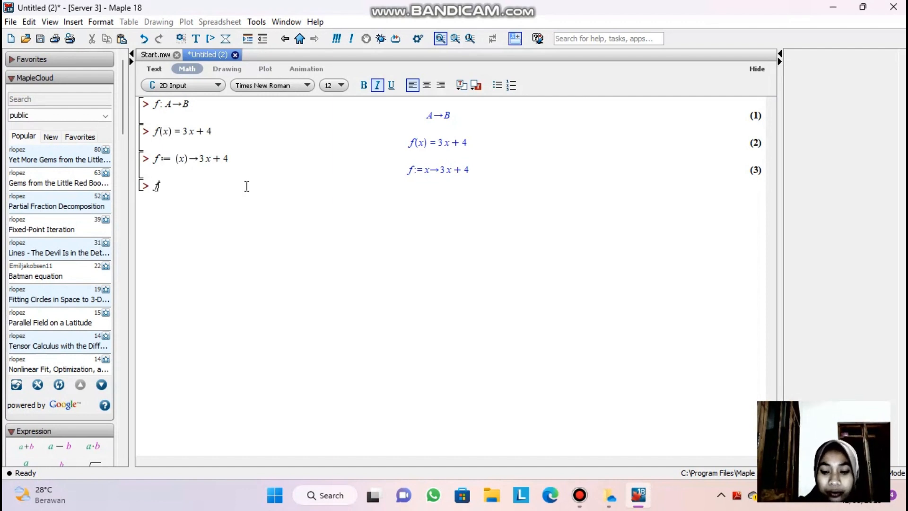
{"action": "type", "text": ":="}
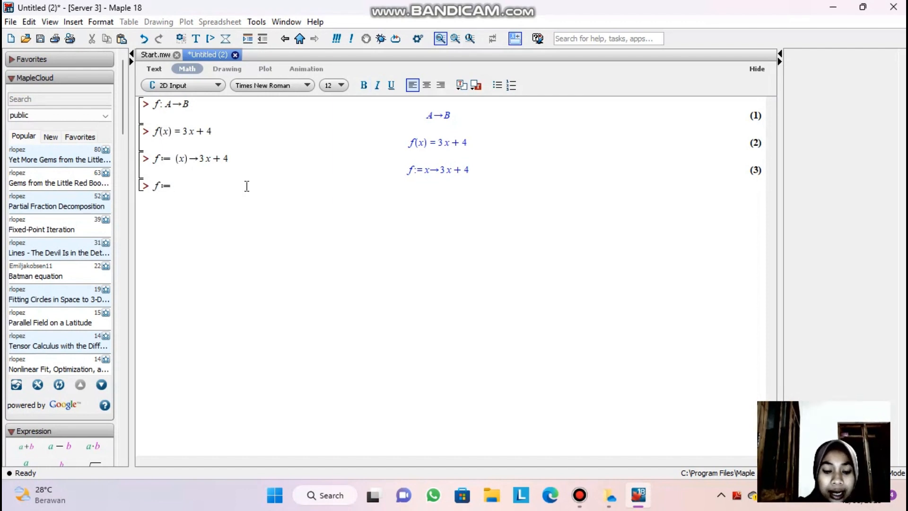
{"action": "type", "text": "(x"}
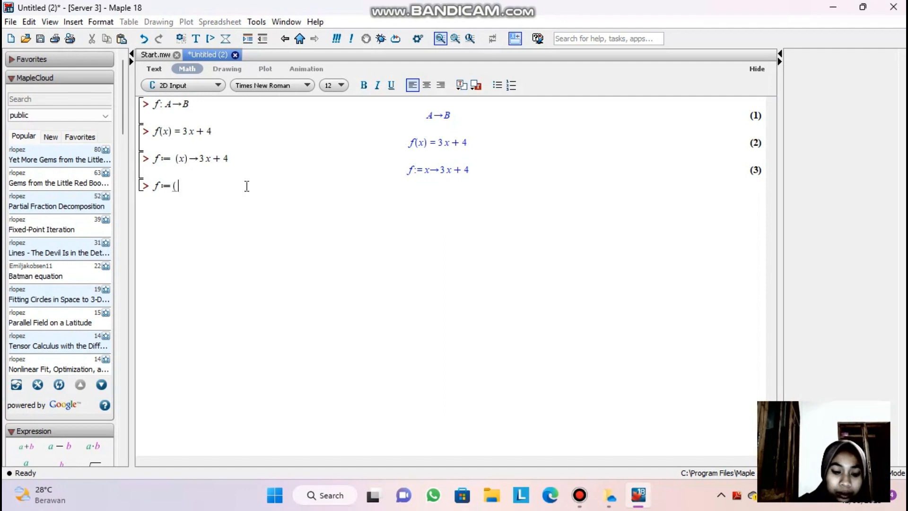
{"action": "type", "text": ")"}
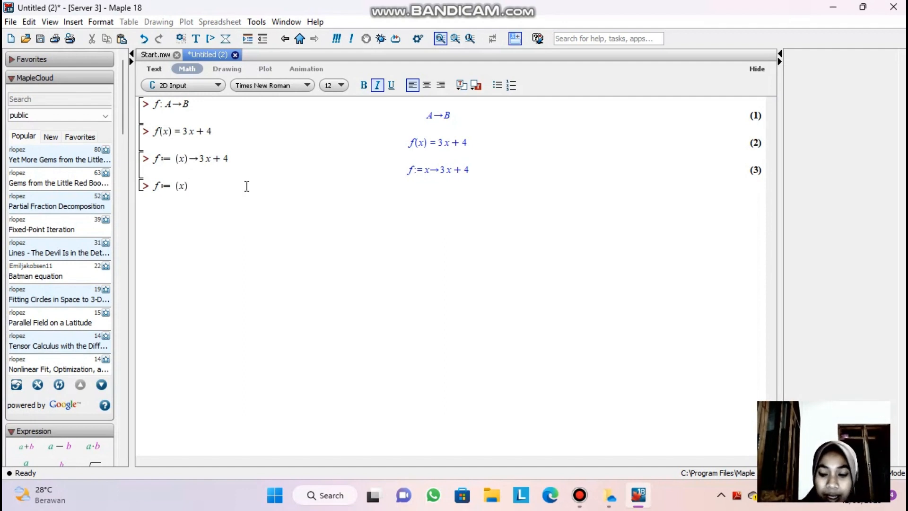
{"action": "type", "text": "->"}
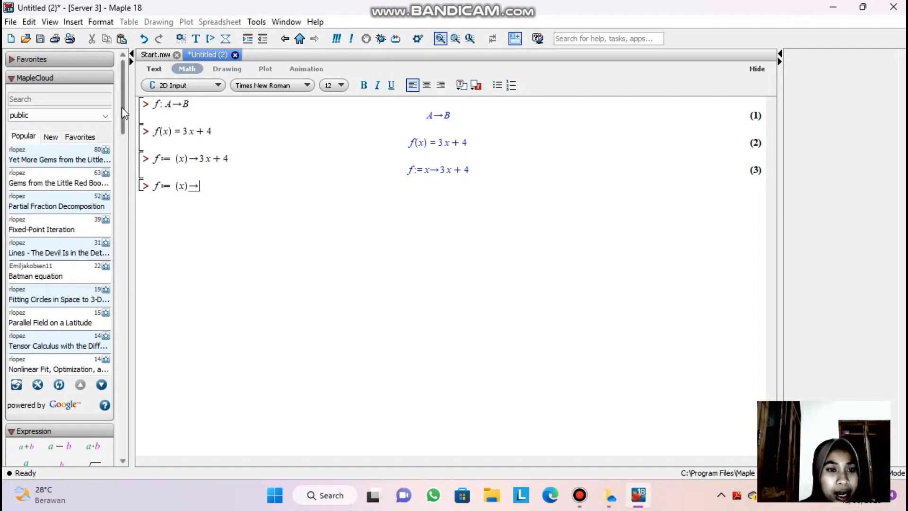
{"action": "scroll", "coordinate": [96, 157], "scroll_direction": "down", "scroll_amount": 6}
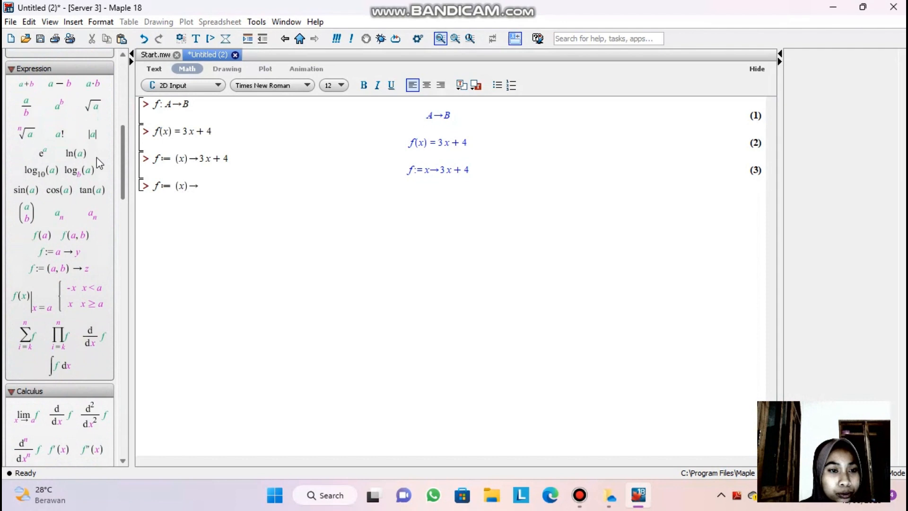
{"action": "left_click", "coordinate": [58, 104]}
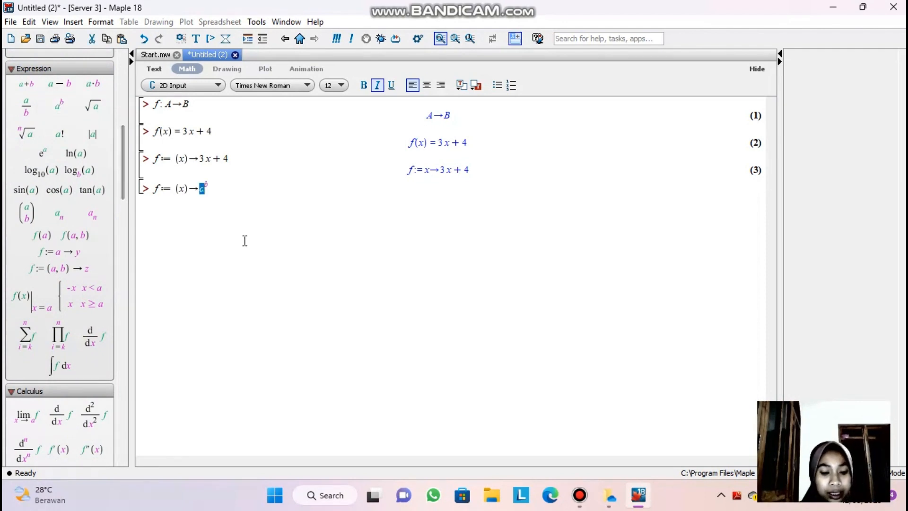
{"action": "type", "text": "3"}
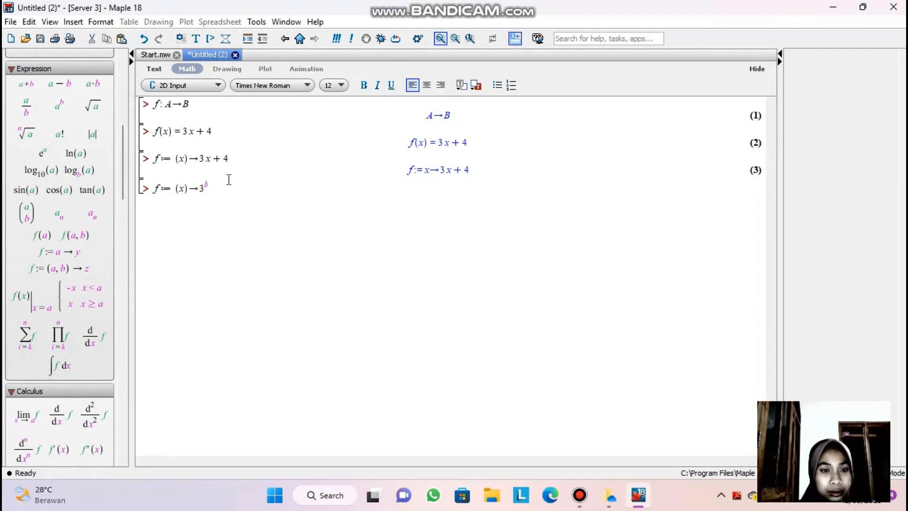
{"action": "key", "text": "Tab"}
{"action": "key", "text": "BackSpace"}
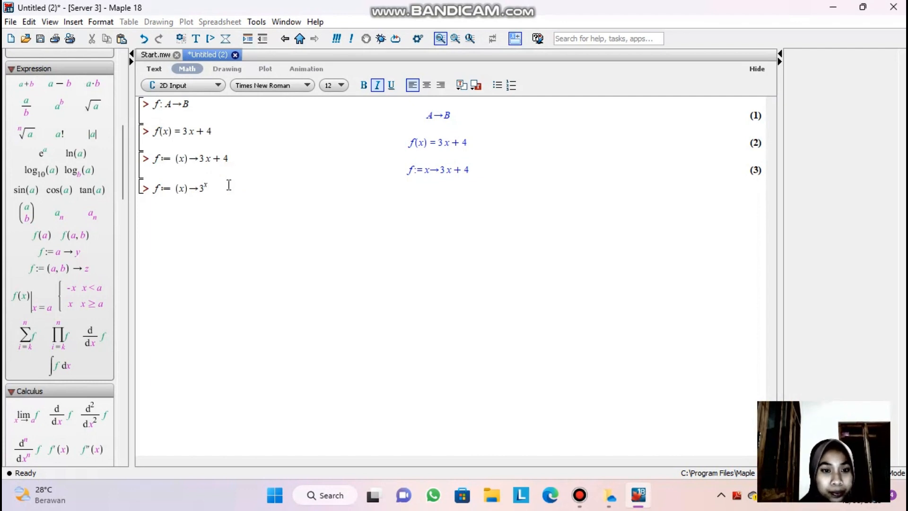
{"action": "left_click", "coordinate": [229, 183]}
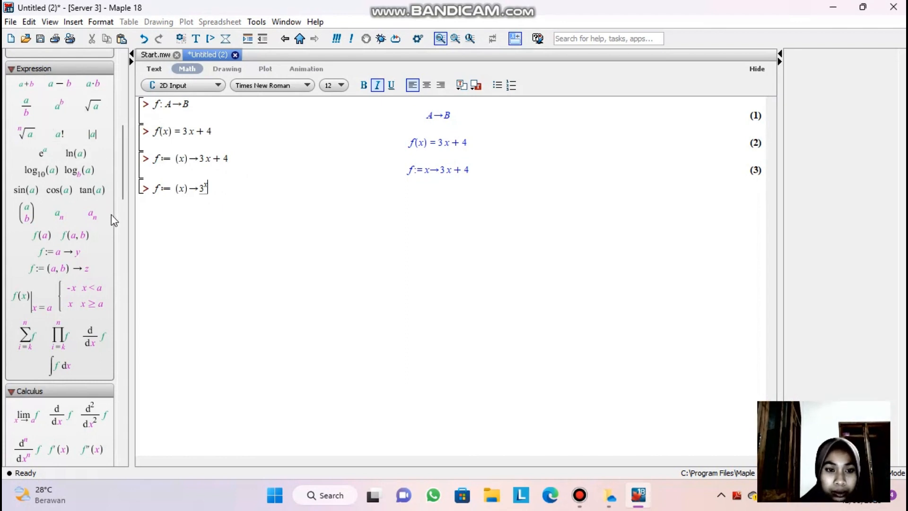
Step: Add the term + e^(x − 1) after 3^x in the definition of f and evaluate the line
{"action": "key", "text": "Right"}
{"action": "type", "text": "+"}
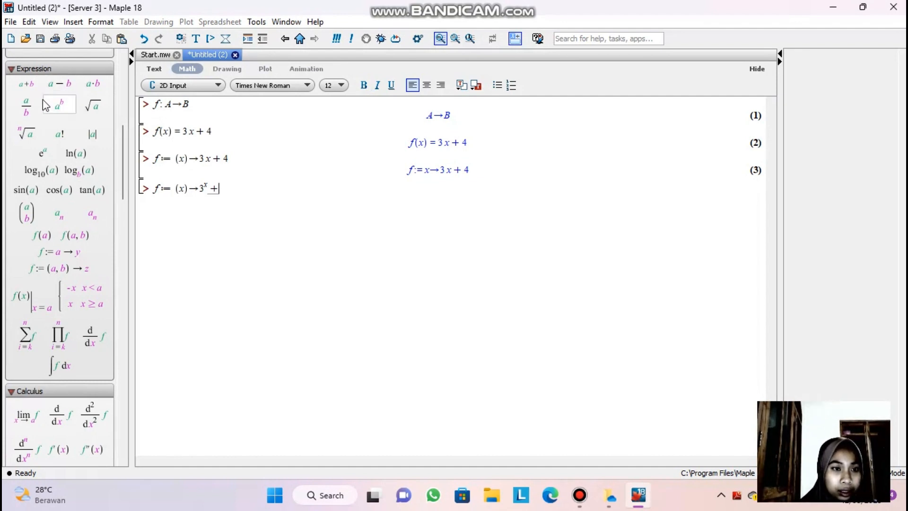
{"action": "left_click", "coordinate": [57, 114]}
{"action": "type", "text": "e"}
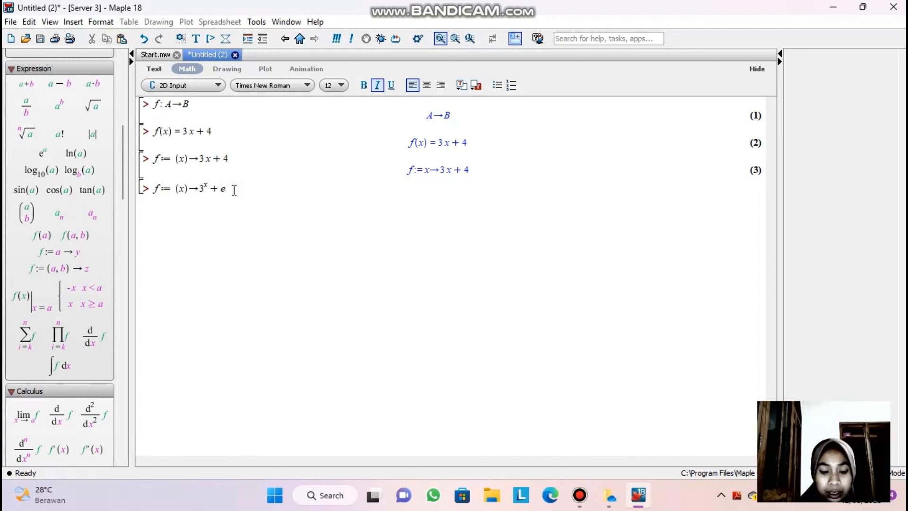
{"action": "type", "text": "^x"}
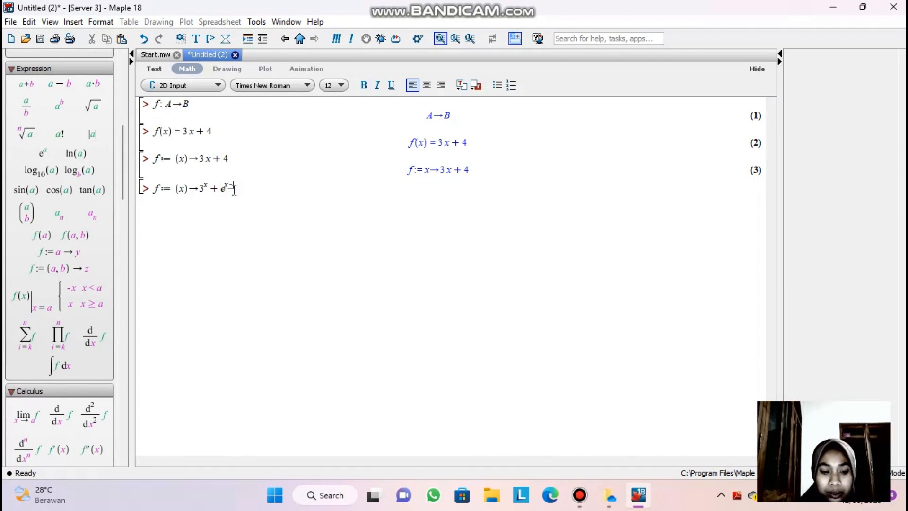
{"action": "type", "text": "-1"}
{"action": "key", "text": "Return"}
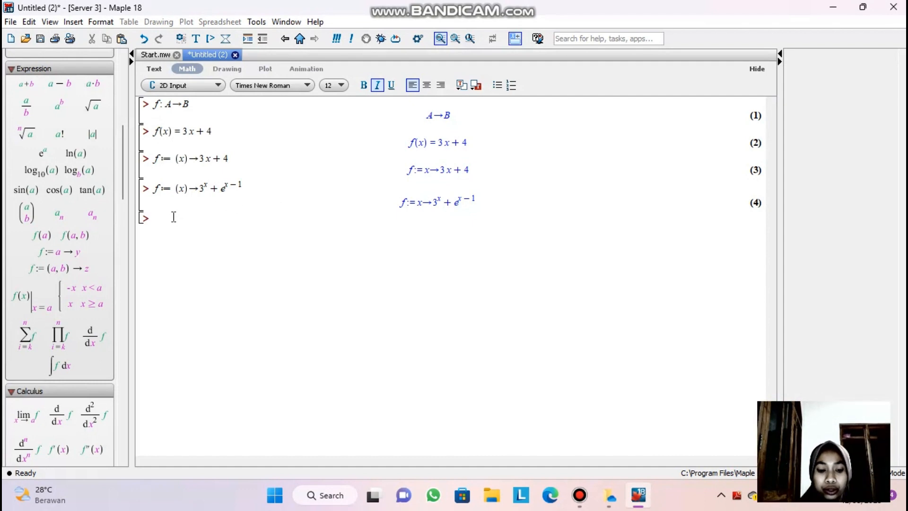
Step: Begin defining a function g on the fifth input line as g := (x) → xsin(x − 1)
{"action": "type", "text": "f"}
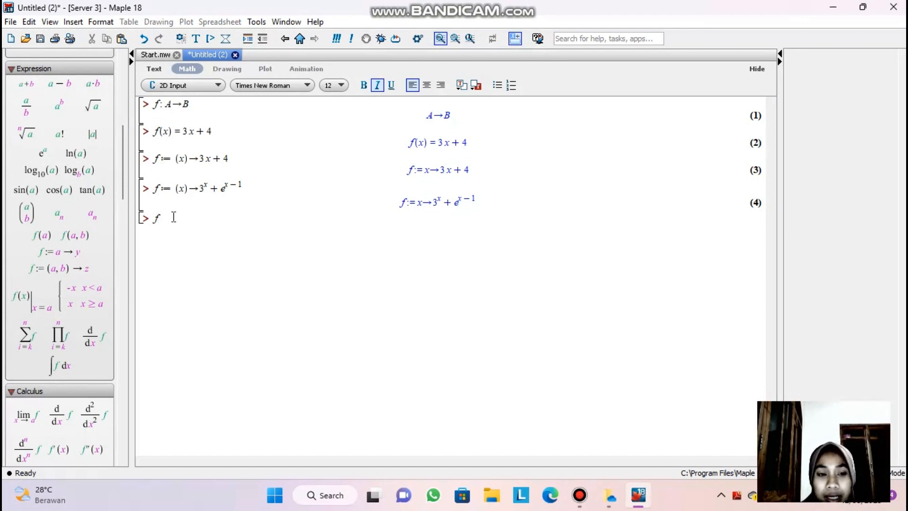
{"action": "key", "text": "BackSpace"}
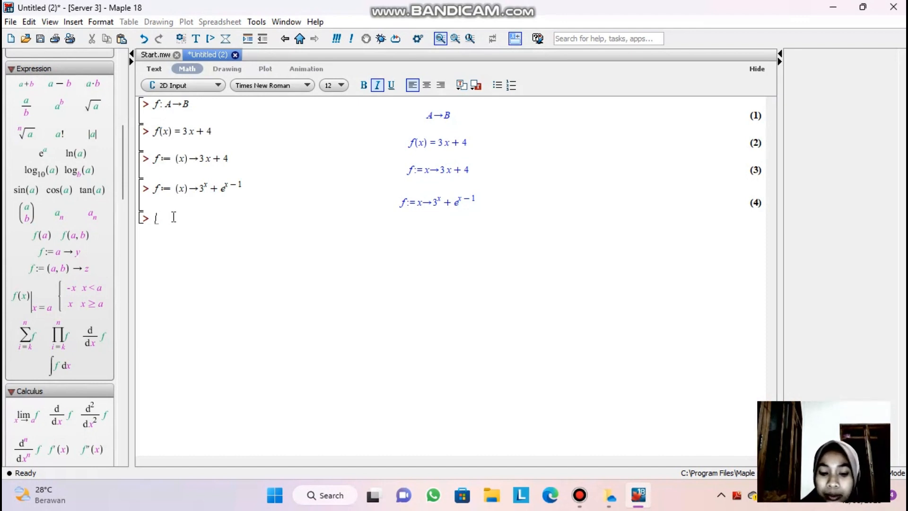
{"action": "type", "text": "g"}
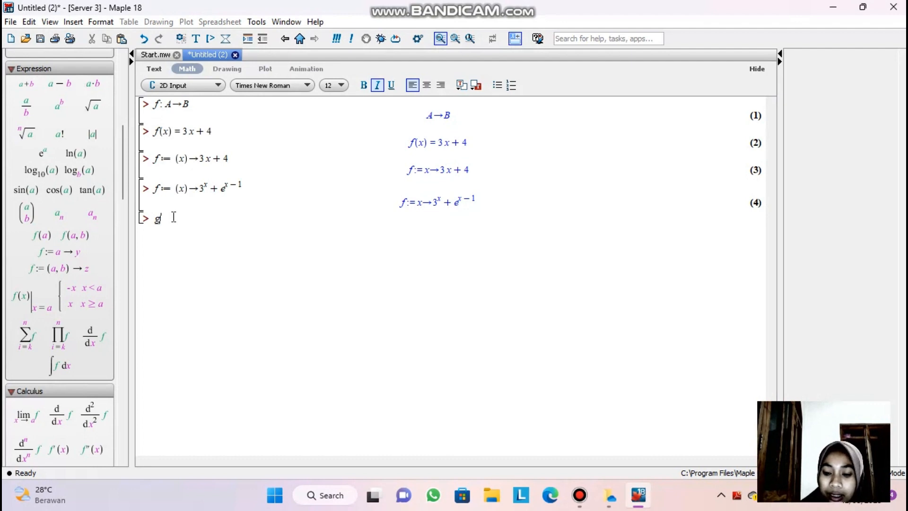
{"action": "type", "text": ":="}
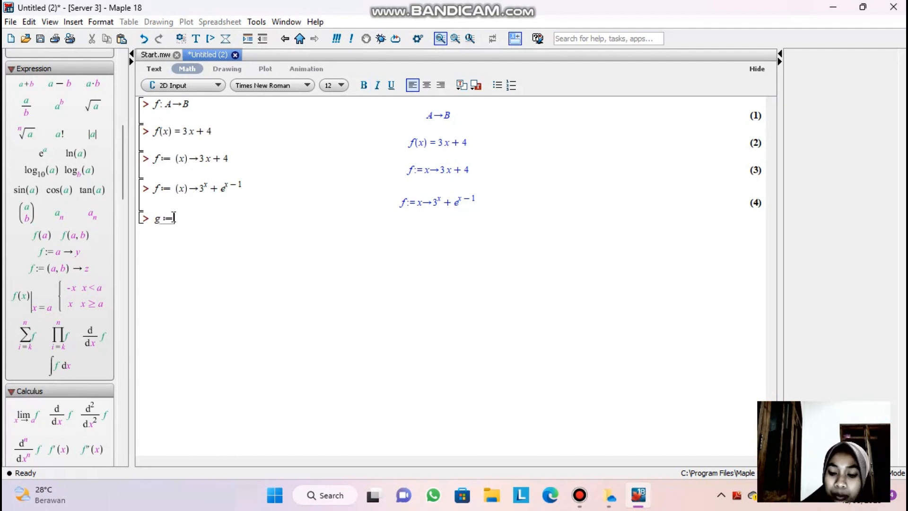
{"action": "type", "text": "(x"}
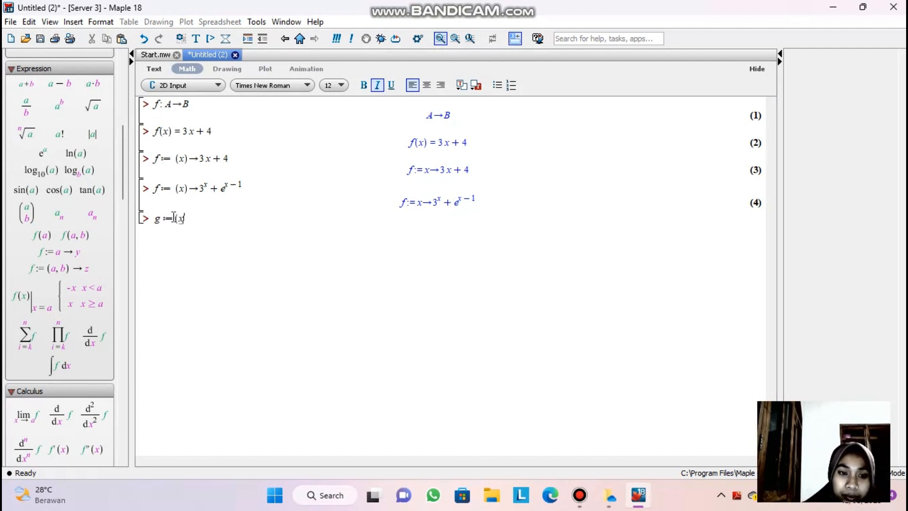
{"action": "type", "text": ")"}
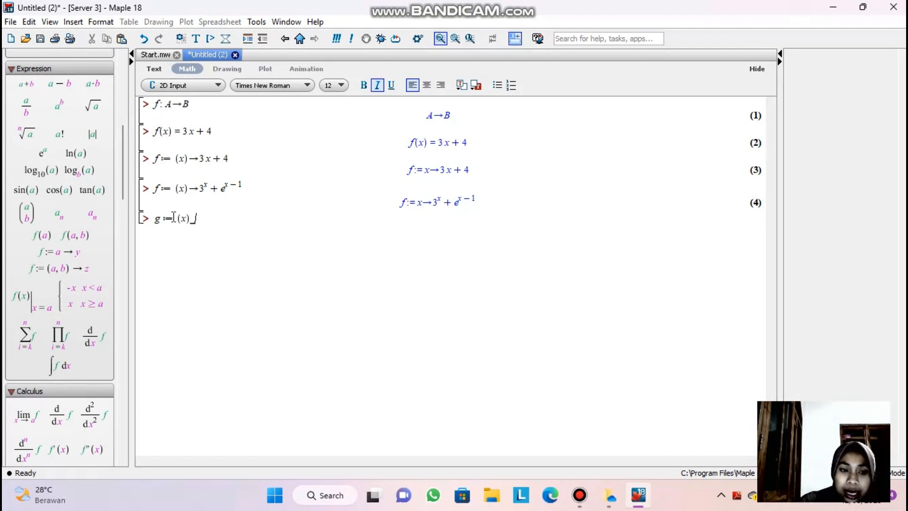
{"action": "type", "text": " -"}
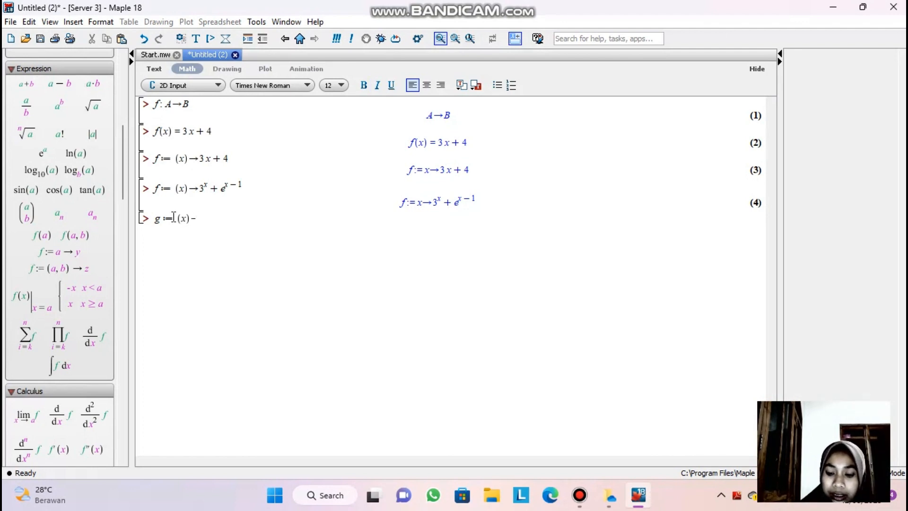
{"action": "type", "text": ">x"}
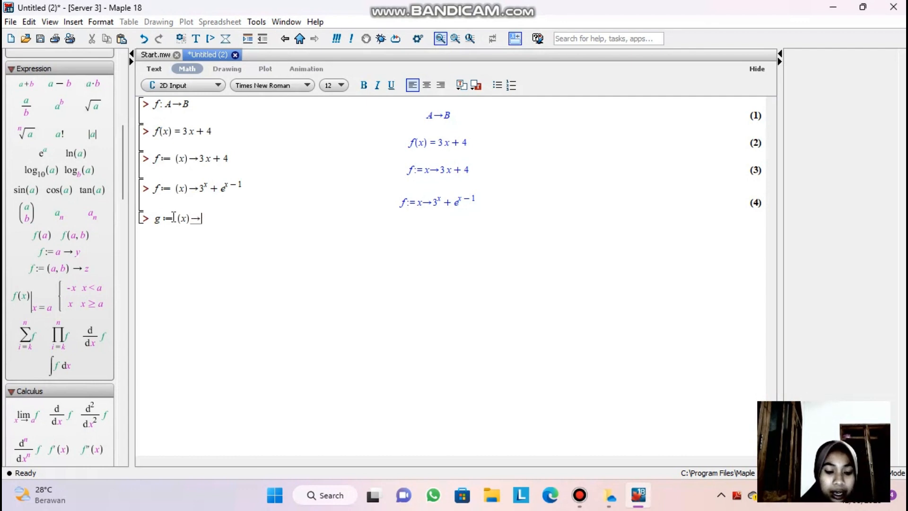
{"action": "type", "text": "sin"}
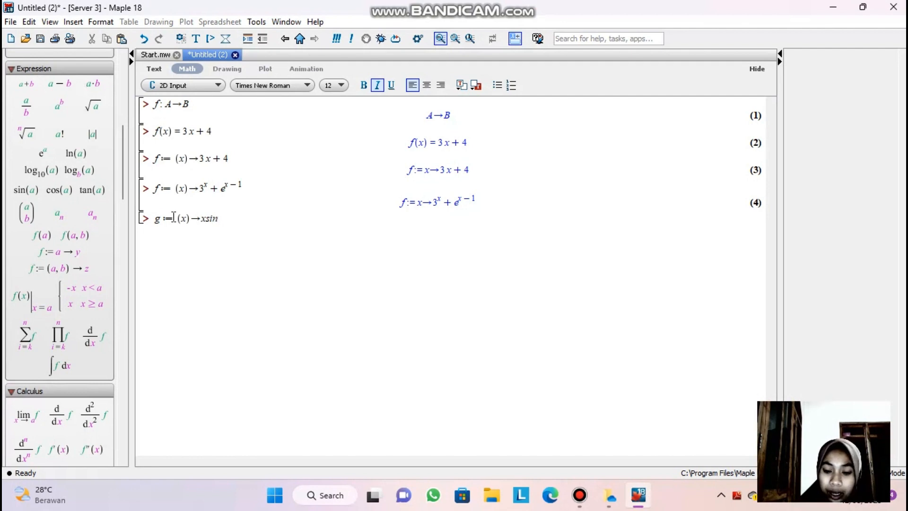
{"action": "type", "text": "(x"}
{"action": "type", "text": "-1"}
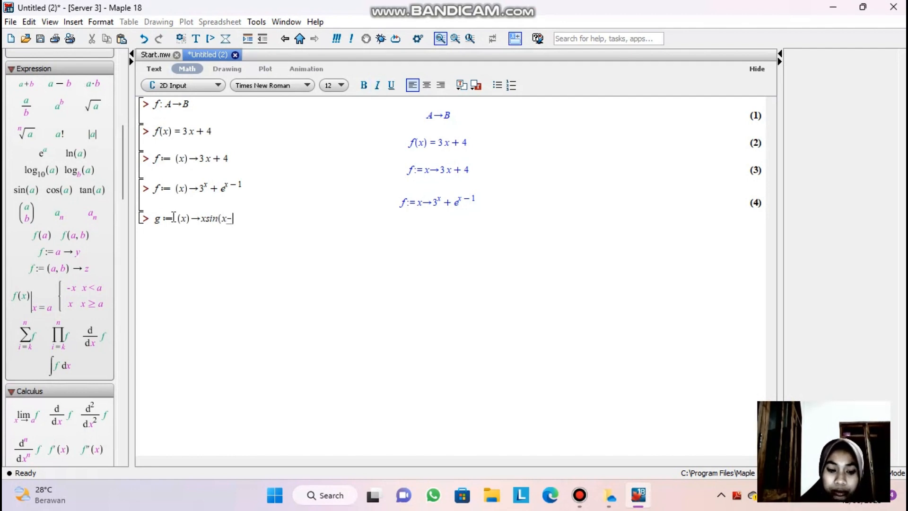
{"action": "type", "text": ")"}
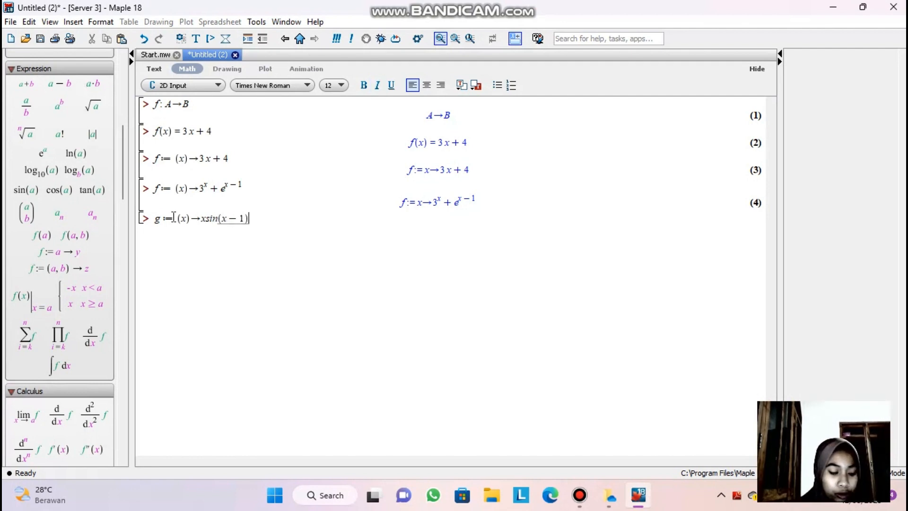
Step: Subtract sin²(x) at the end of the definition of g and evaluate the line
{"action": "type", "text": "-"}
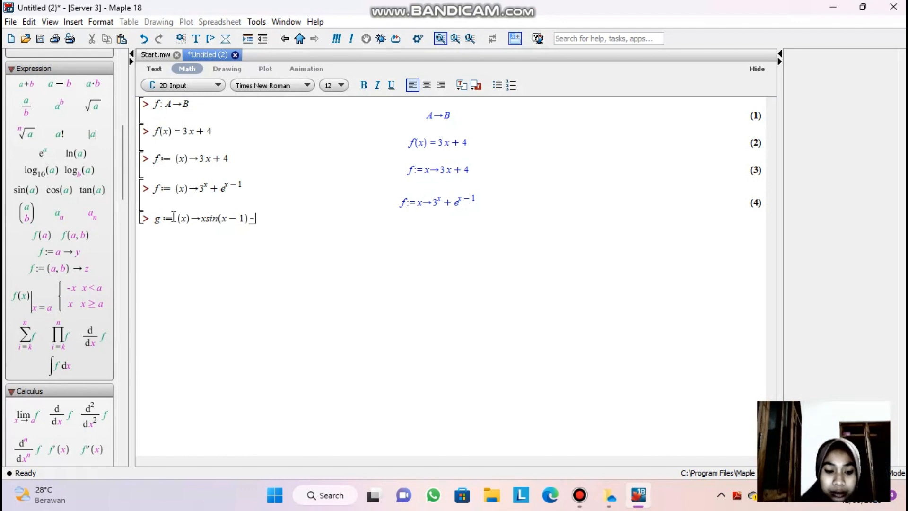
{"action": "type", "text": "sin"}
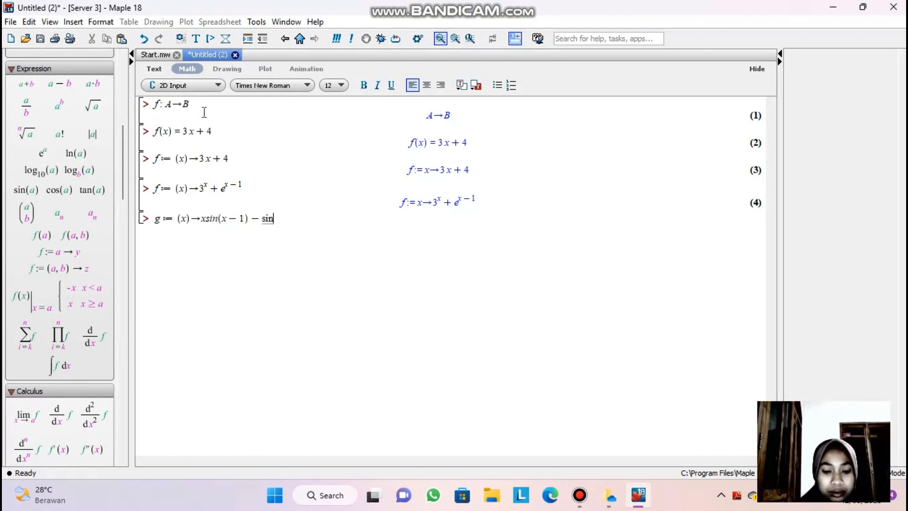
{"action": "type", "text": "^x"}
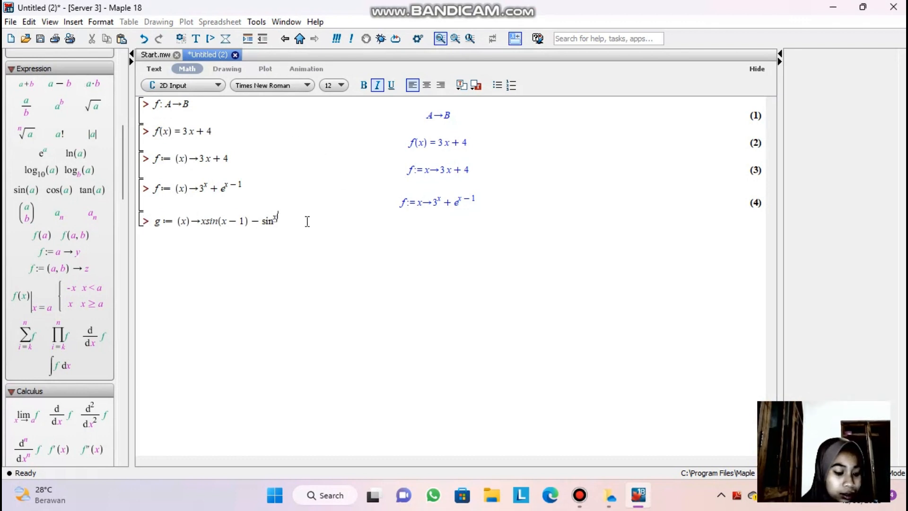
{"action": "key", "text": "BackSpace"}
{"action": "type", "text": "2"}
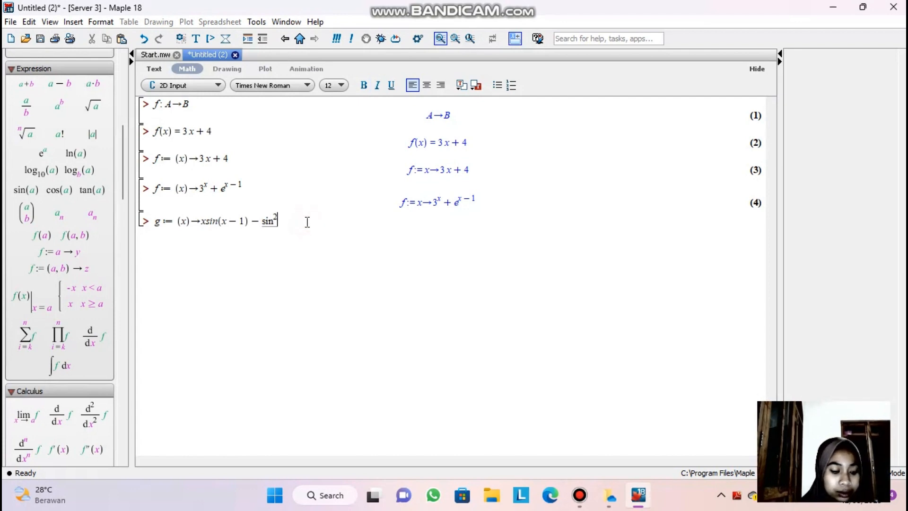
{"action": "key", "text": "Right"}
{"action": "type", "text": "(x"}
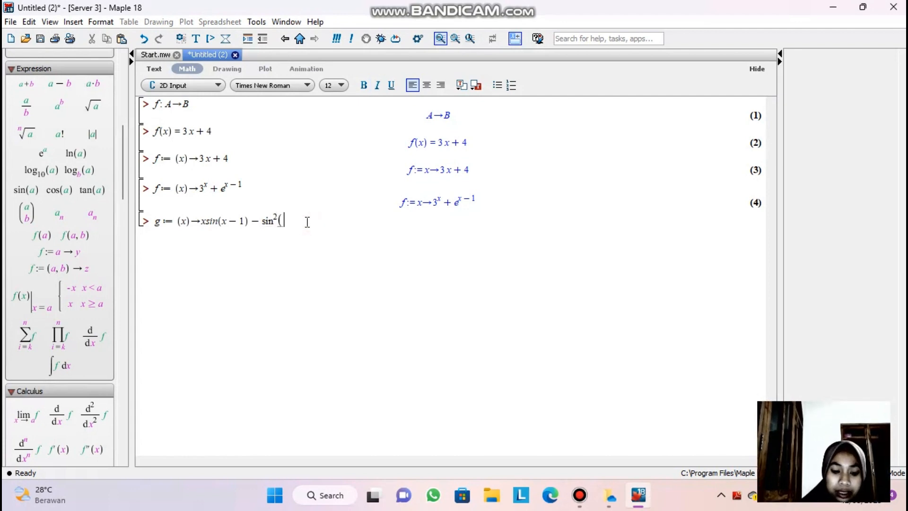
{"action": "type", "text": ")"}
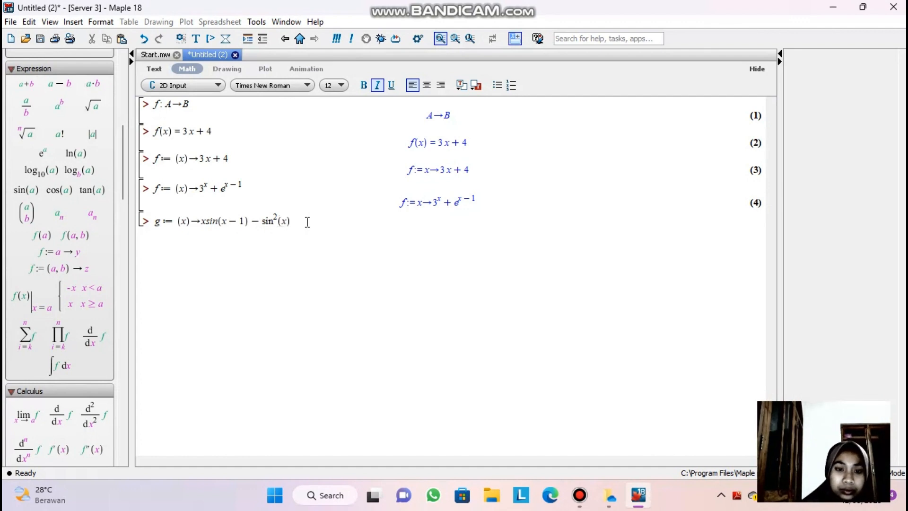
{"action": "key", "text": "Return"}
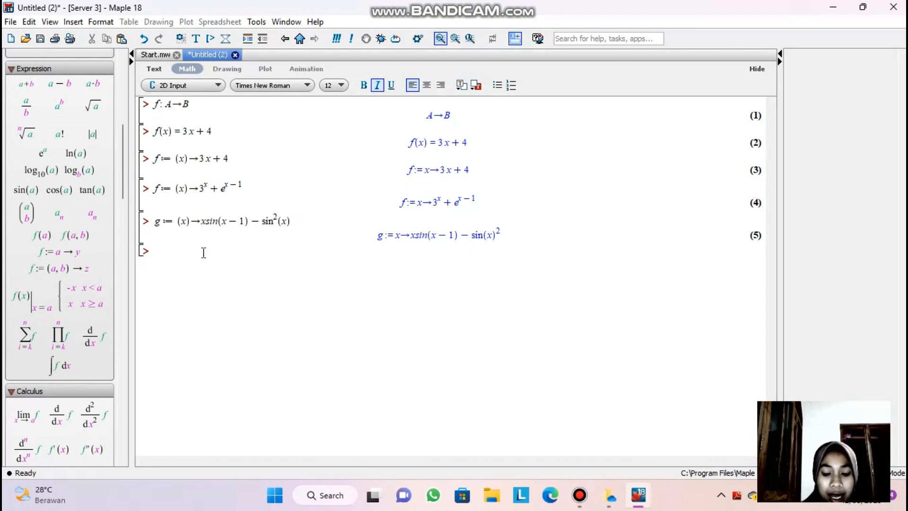
Step: Begin defining a function h on the sixth input line as h := (x) → 3x^2
{"action": "type", "text": "h"}
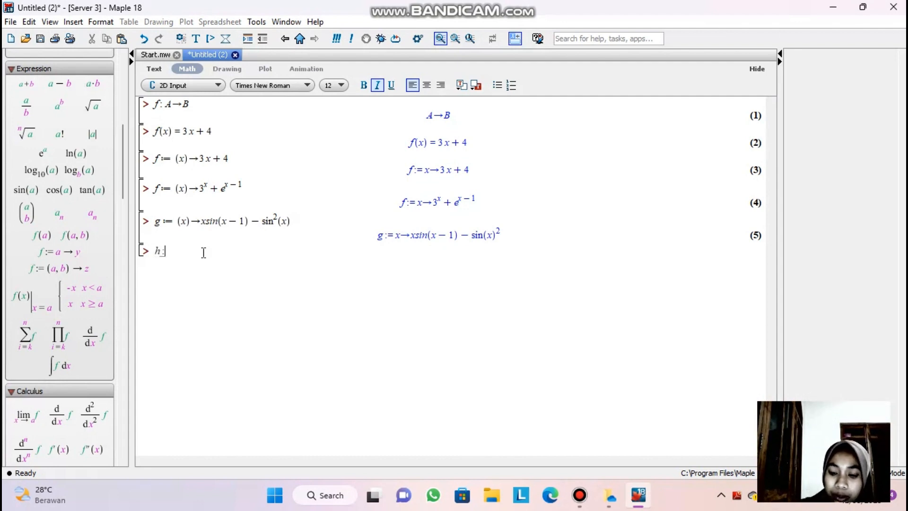
{"action": "type", "text": ":=("}
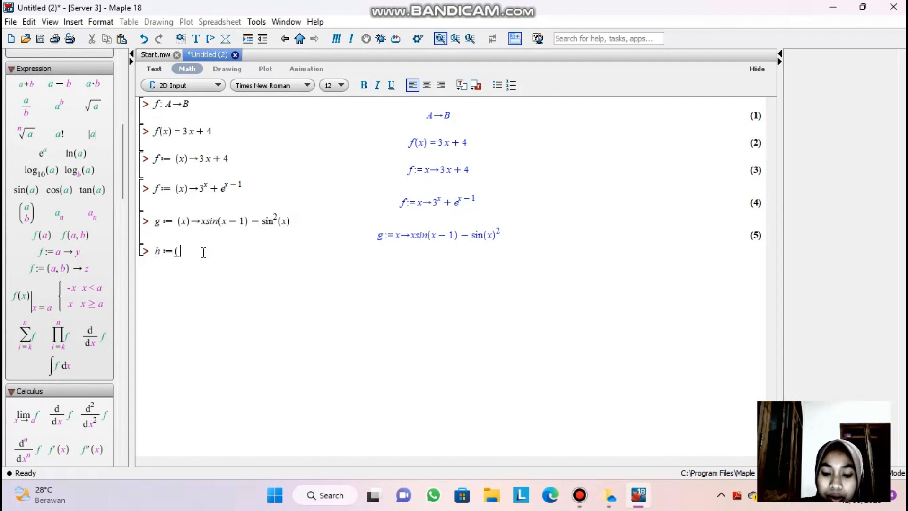
{"action": "type", "text": "x)"}
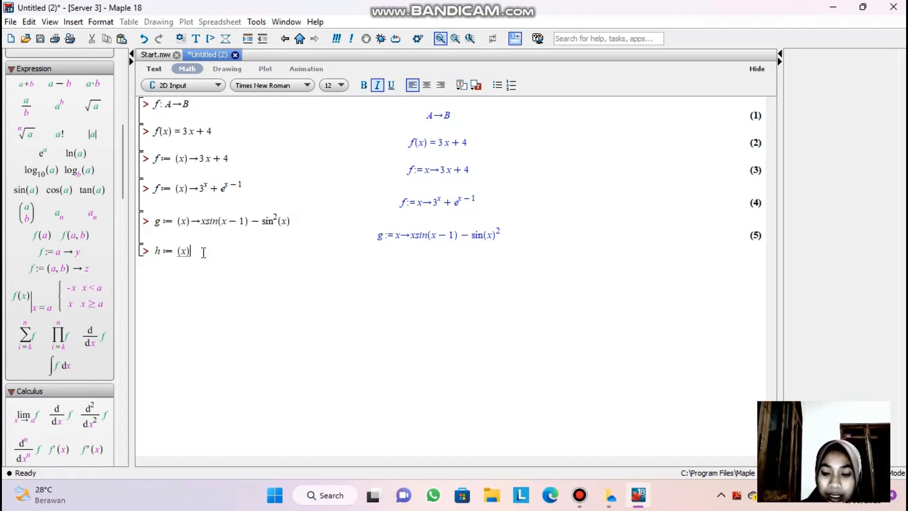
{"action": "type", "text": "->x"}
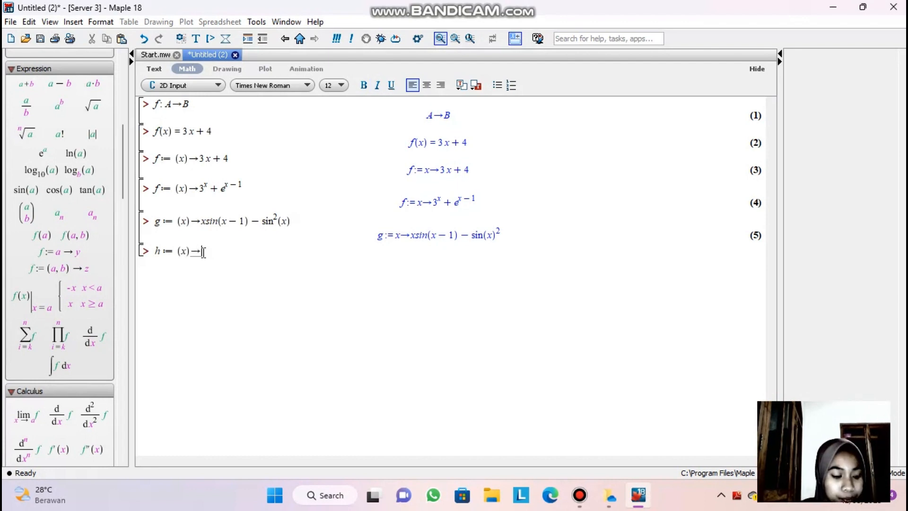
{"action": "type", "text": "x"}
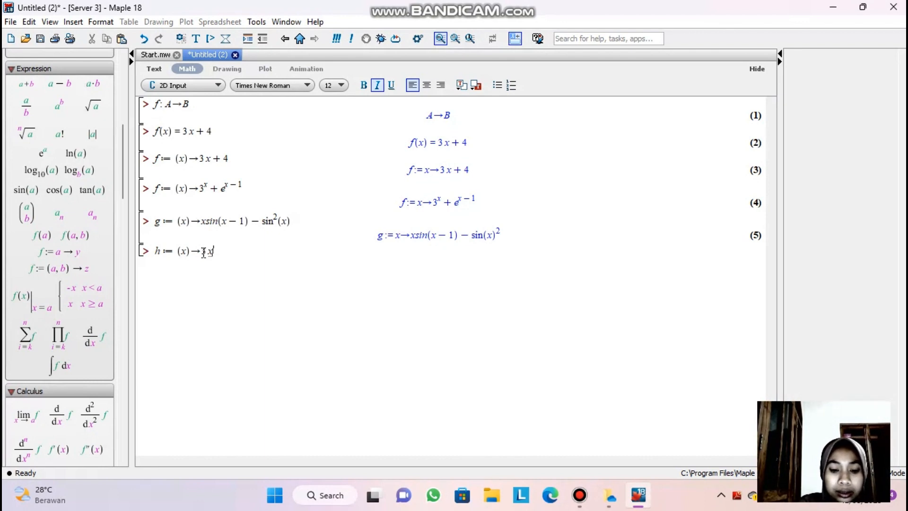
{"action": "type", "text": "^2"}
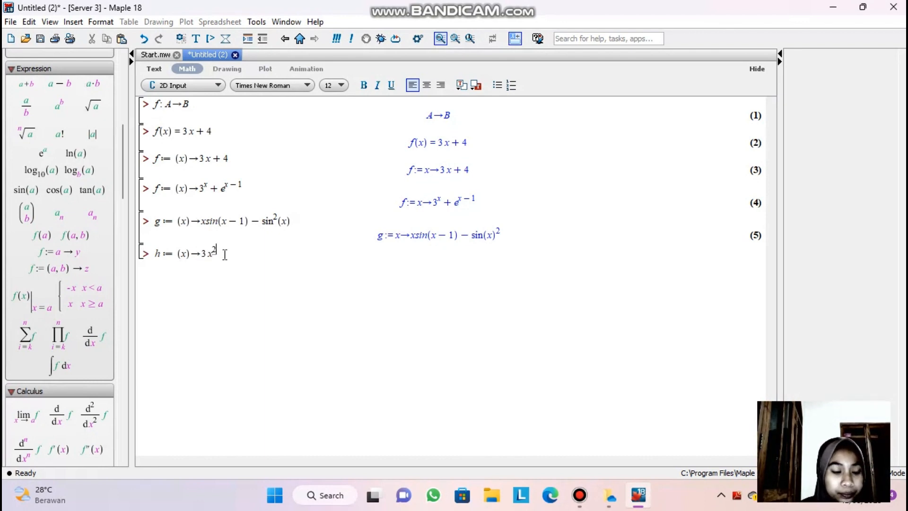
{"action": "key", "text": "Right"}
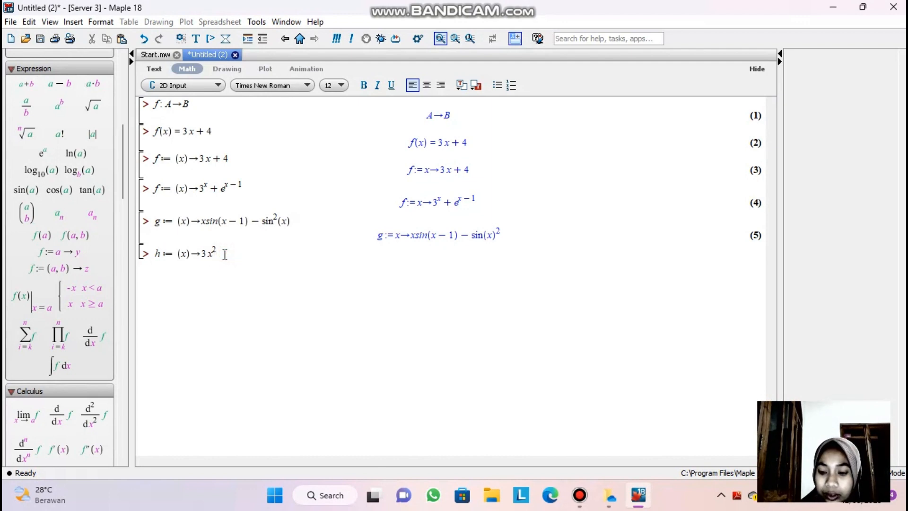
Step: Add the term + ln(x^2 + 2) to the definition of h, using the natural logarithm and power templates from the expression palette
{"action": "type", "text": "+"}
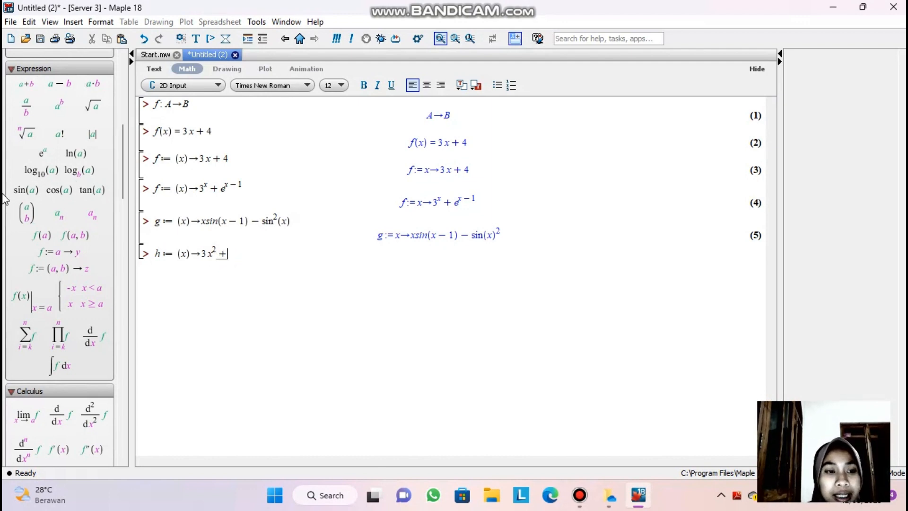
{"action": "left_click", "coordinate": [74, 154]}
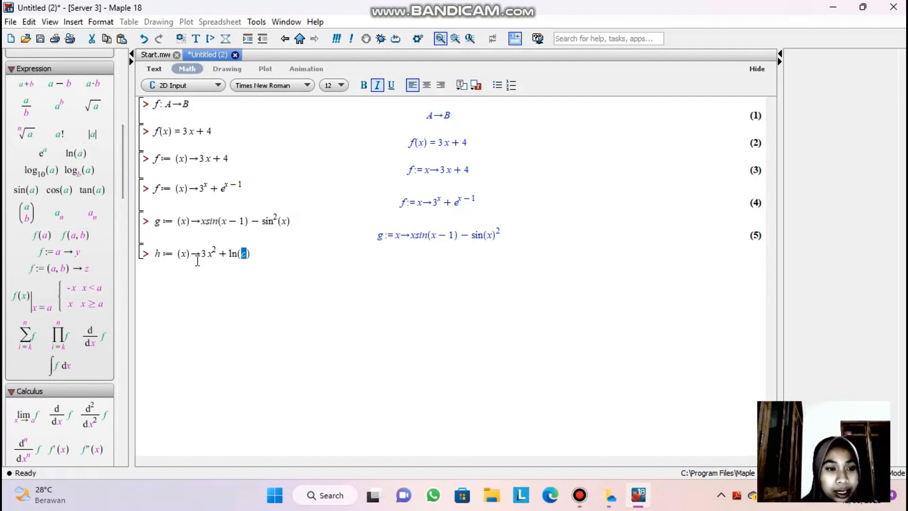
{"action": "left_click", "coordinate": [66, 107]}
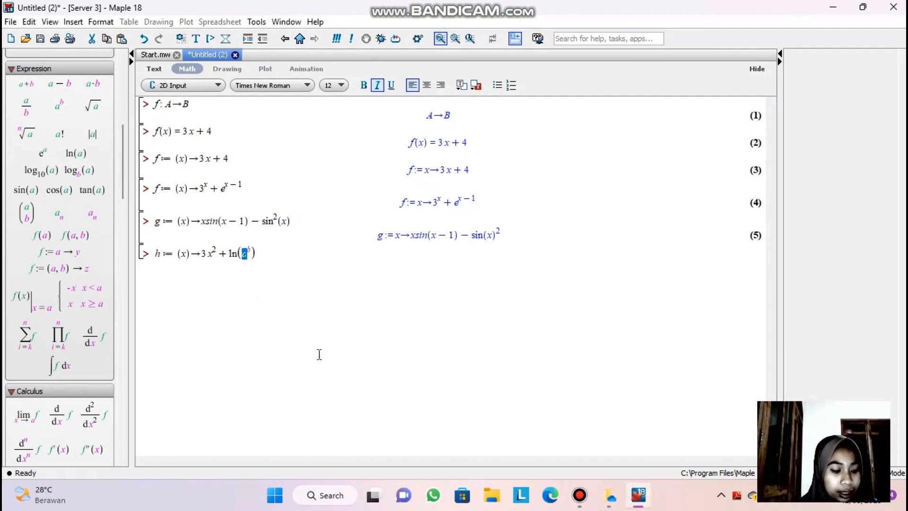
{"action": "type", "text": "x"}
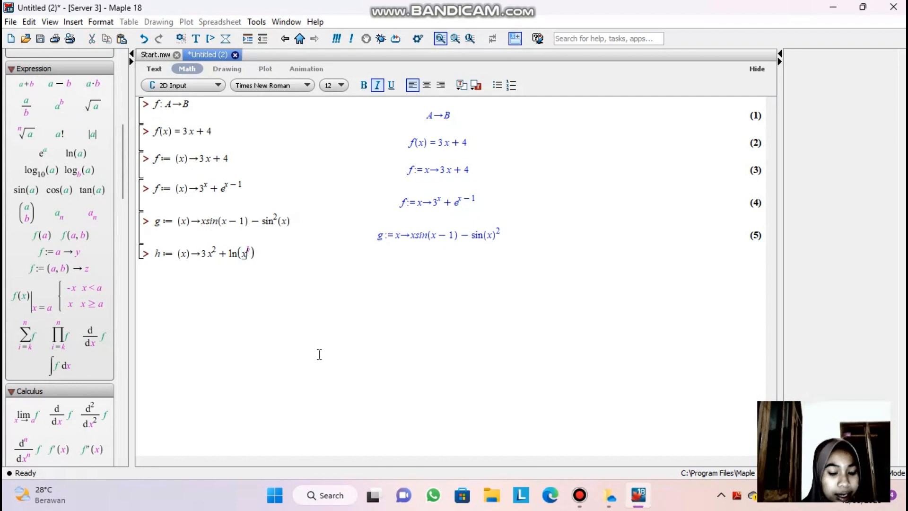
{"action": "left_click", "coordinate": [249, 250]}
{"action": "key", "text": "BackSpace"}
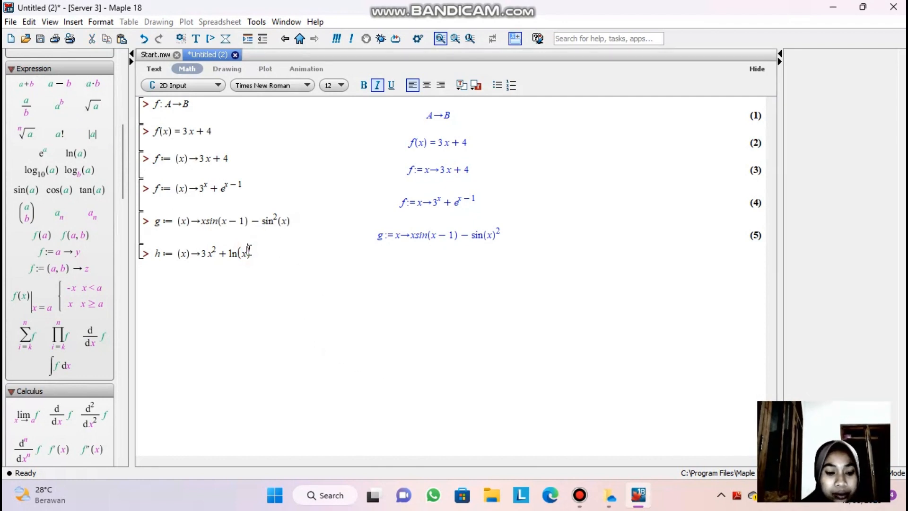
{"action": "type", "text": "2"}
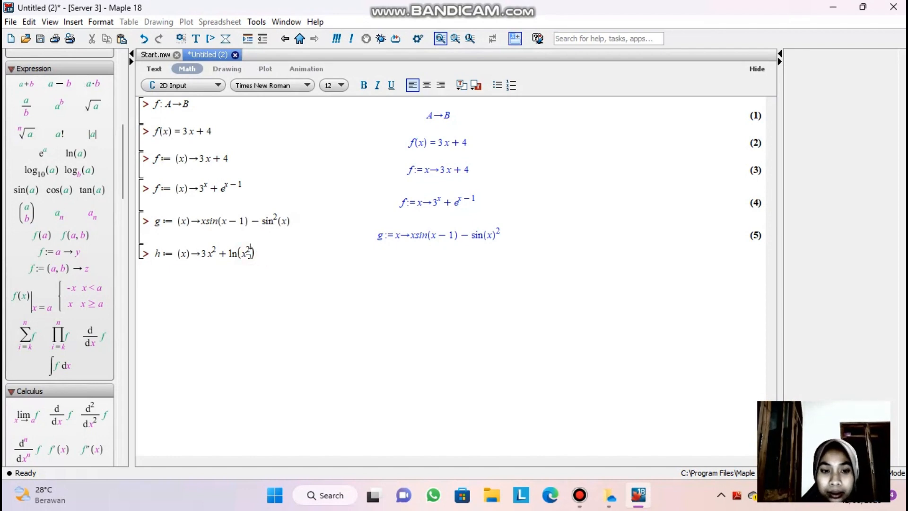
{"action": "left_click", "coordinate": [251, 254]}
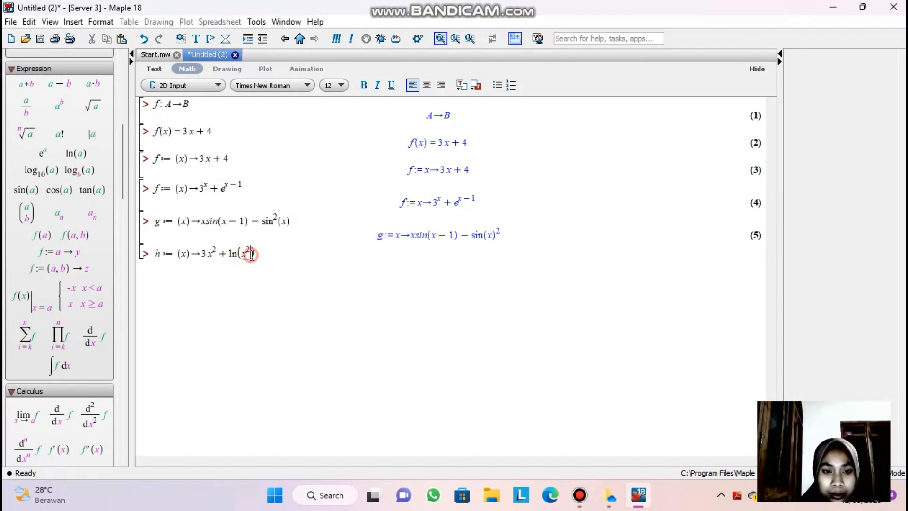
{"action": "type", "text": "+ "}
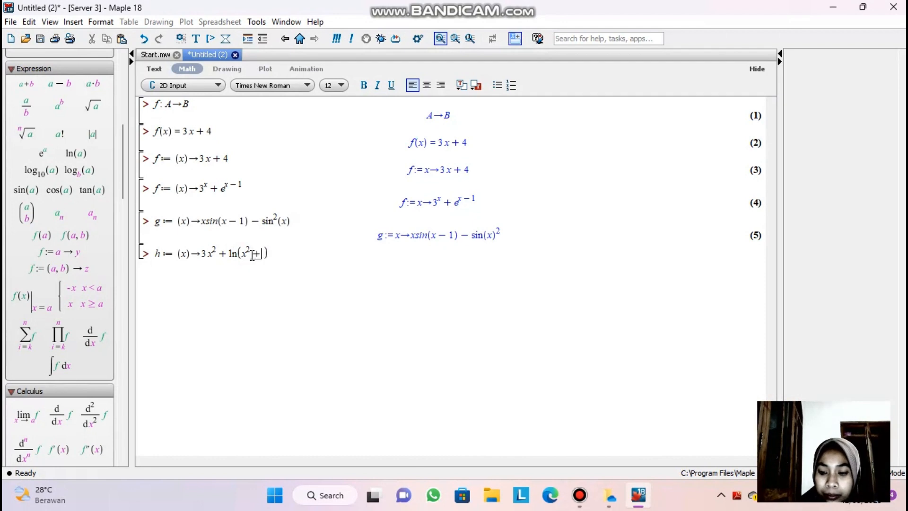
{"action": "type", "text": "2"}
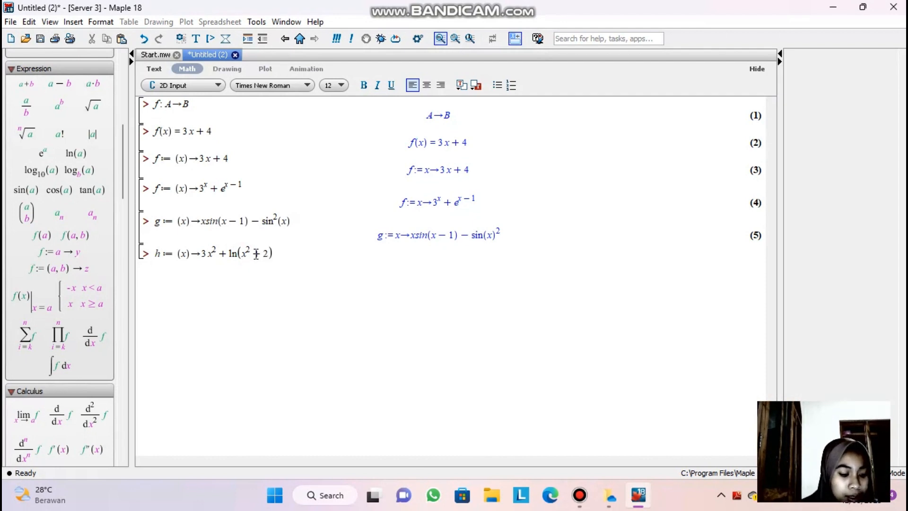
Step: Append logx directly after ln(x^2 + 2) in the definition of h and evaluate the line
{"action": "left_click", "coordinate": [285, 255]}
{"action": "type", "text": "l"}
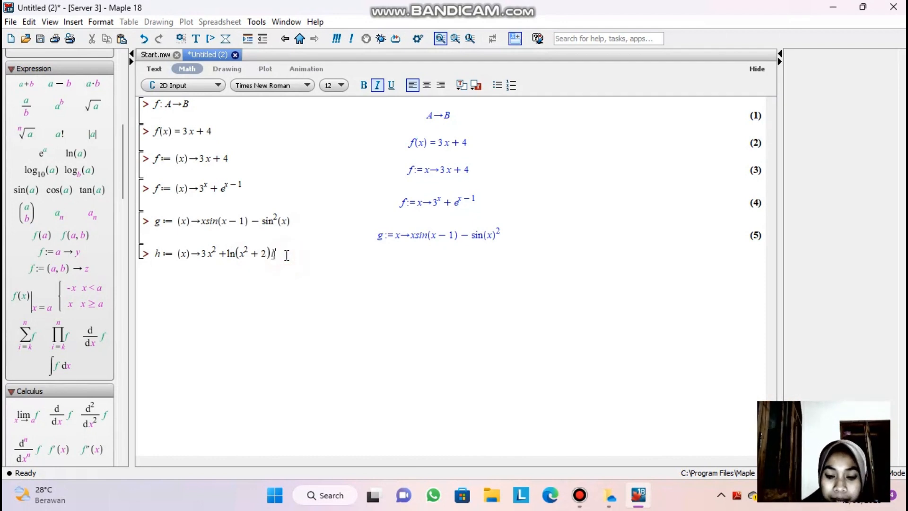
{"action": "type", "text": "ogx"}
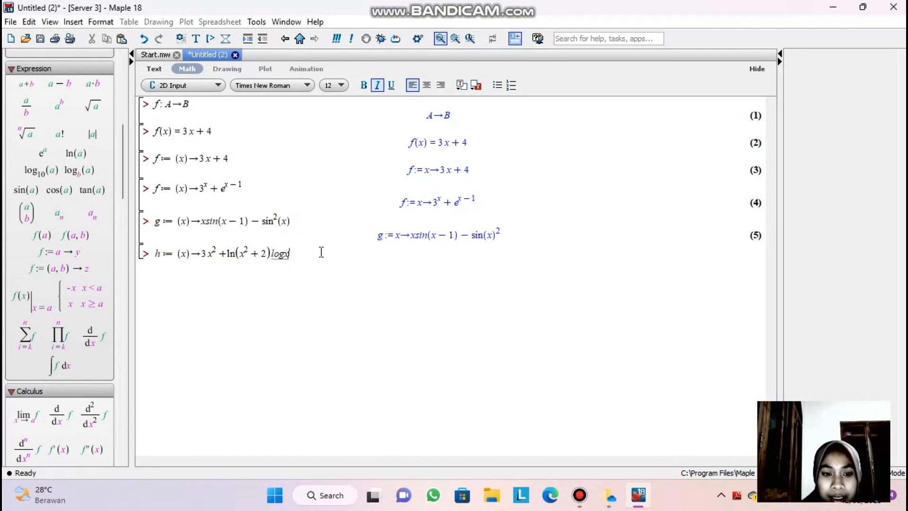
{"action": "key", "text": "Return"}
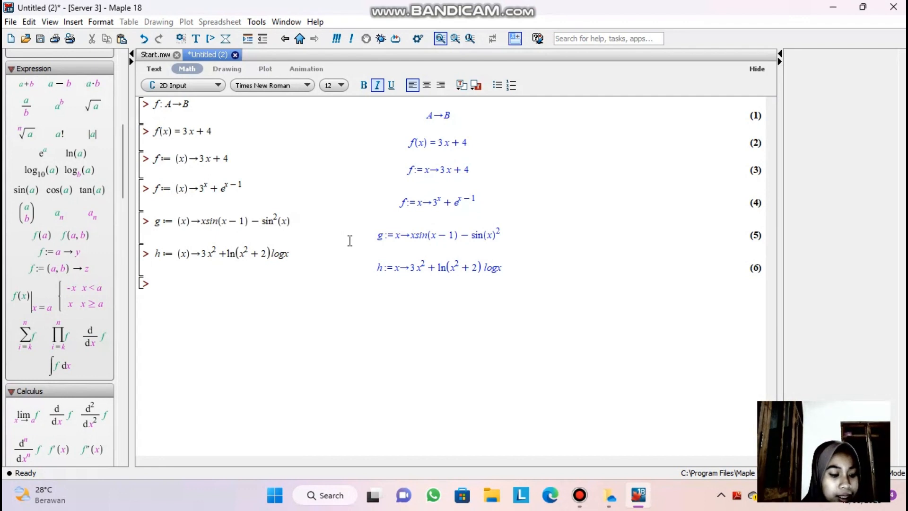
Step: Put the x of logx in parentheses so the factor reads log(x), and evaluate the definition of h again
{"action": "left_click", "coordinate": [288, 257]}
{"action": "key", "text": "Left"}
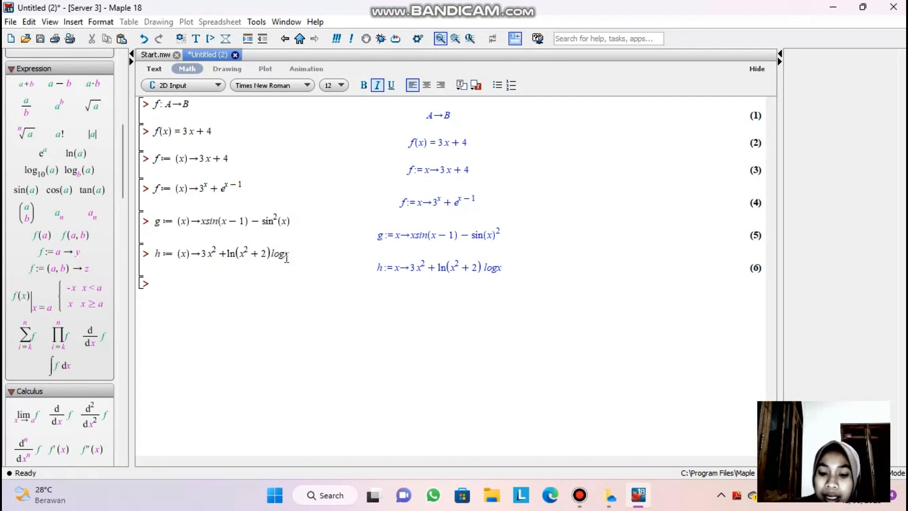
{"action": "type", "text": "("}
{"action": "key", "text": "Right"}
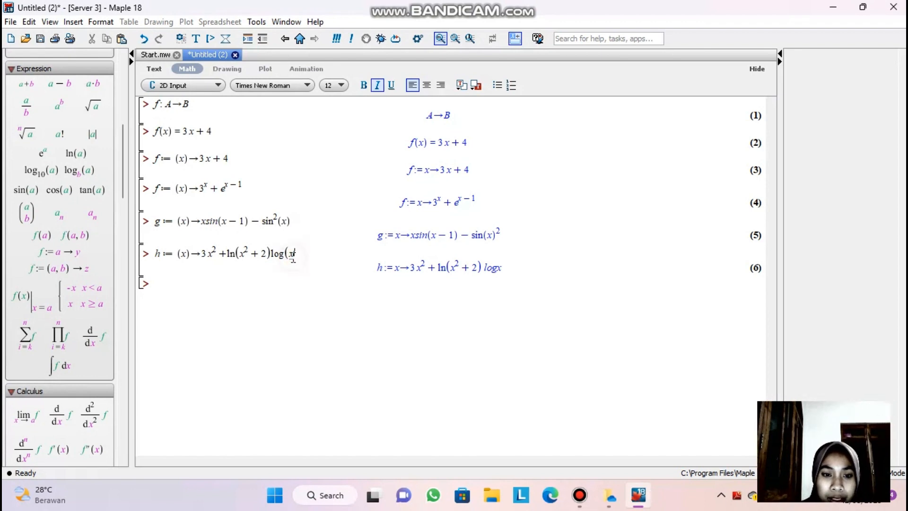
{"action": "type", "text": ")"}
{"action": "key", "text": "Return"}
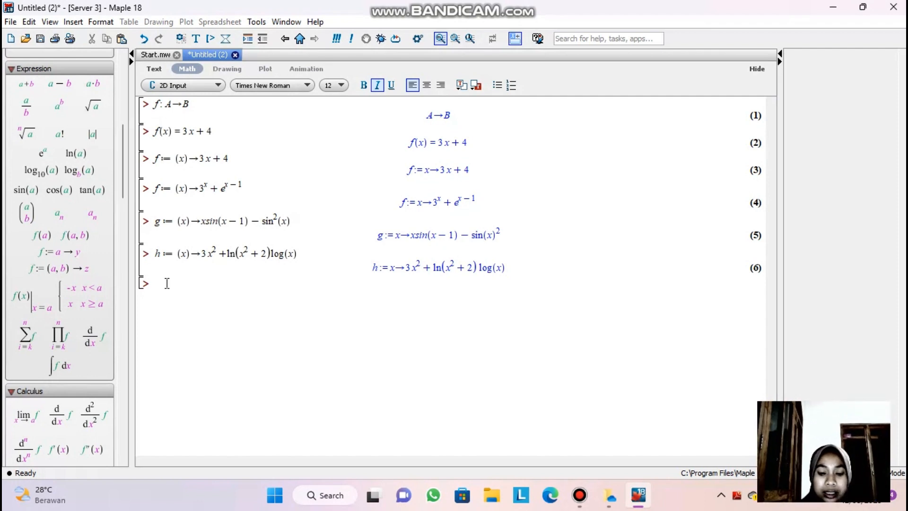
Step: Begin defining a two-variable function on the seventh input line as j := (x, y) → log₂(a), using the general-base logarithm template
{"action": "type", "text": "j"}
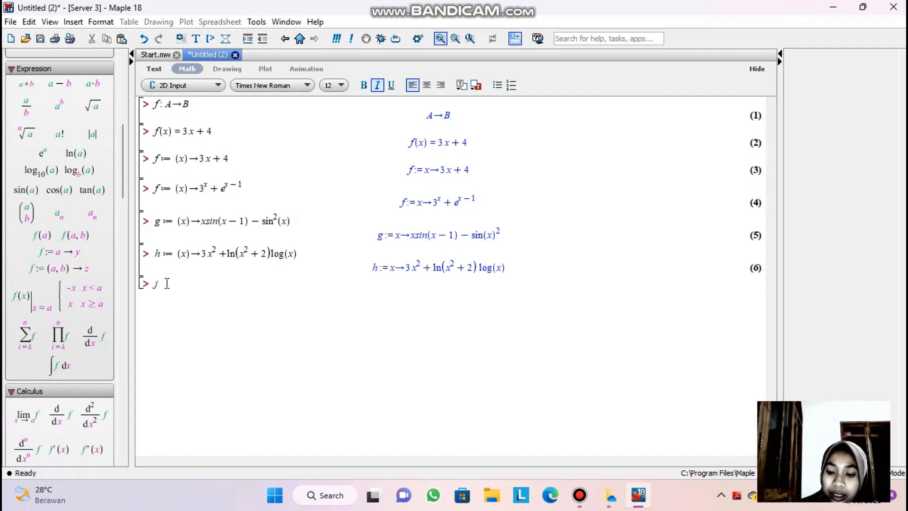
{"action": "type", "text": ":="}
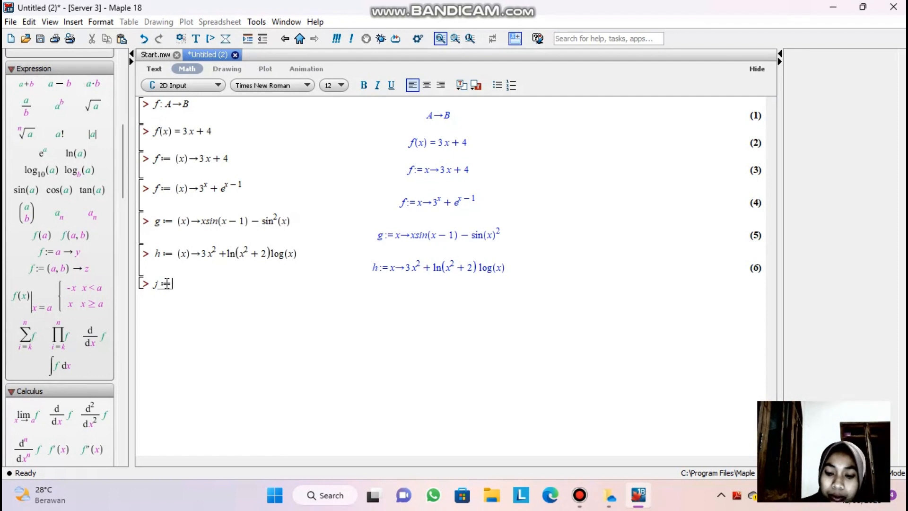
{"action": "type", "text": "(x"}
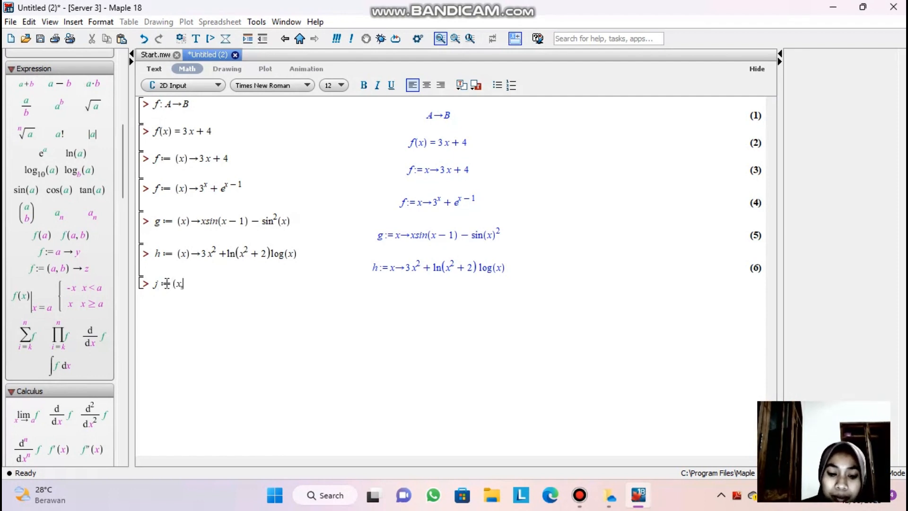
{"action": "type", "text": ",y)"}
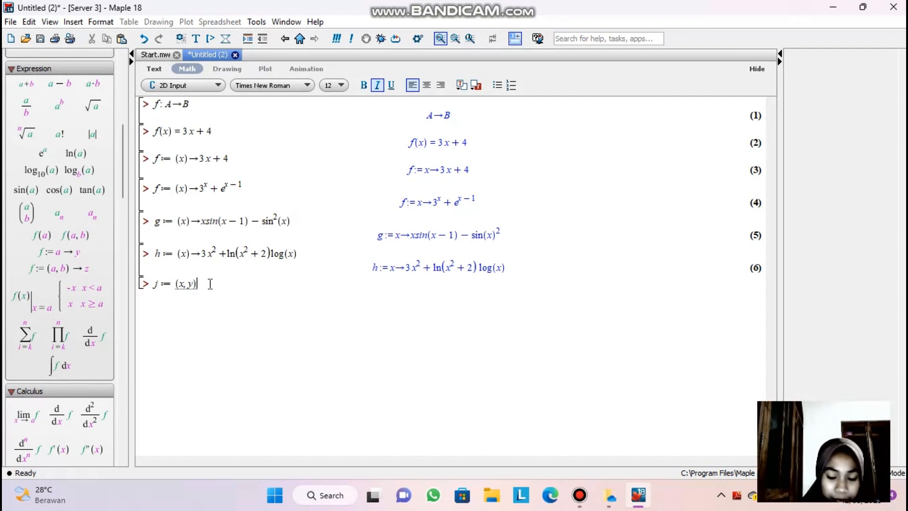
{"action": "type", "text": "-"}
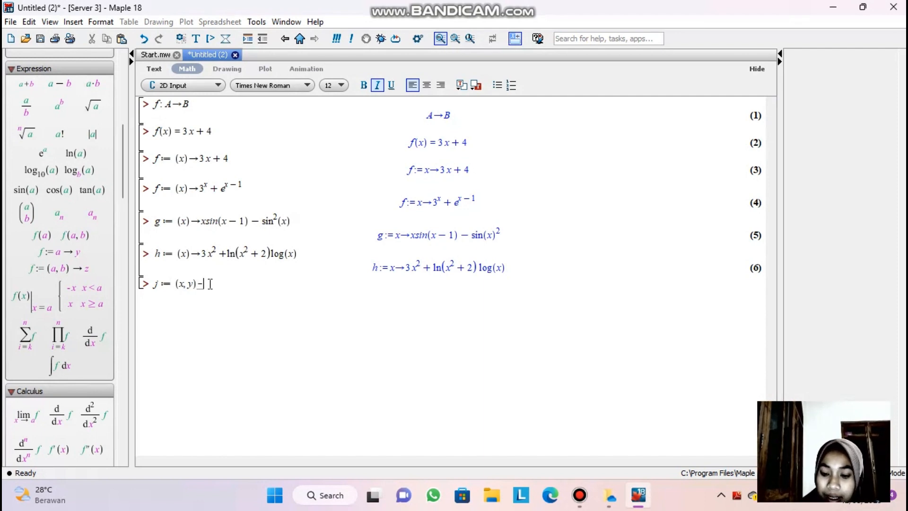
{"action": "type", "text": ">"}
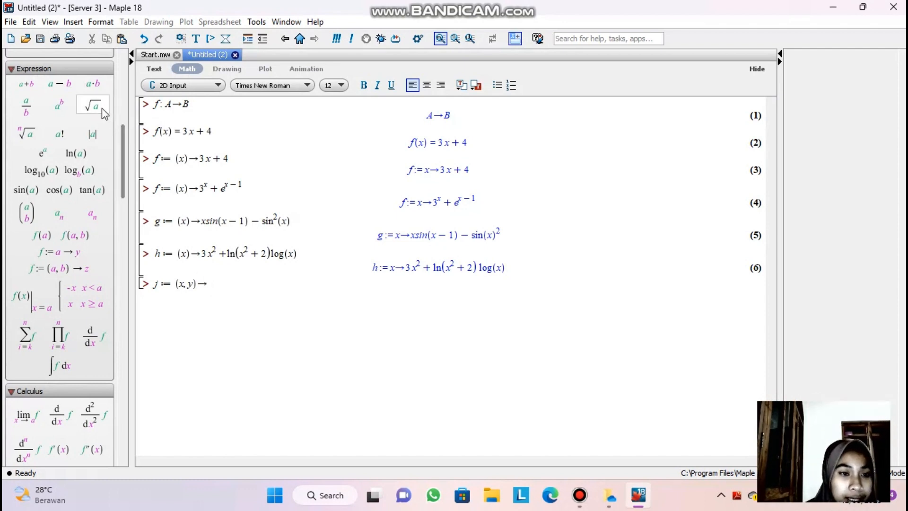
{"action": "left_click", "coordinate": [87, 174]}
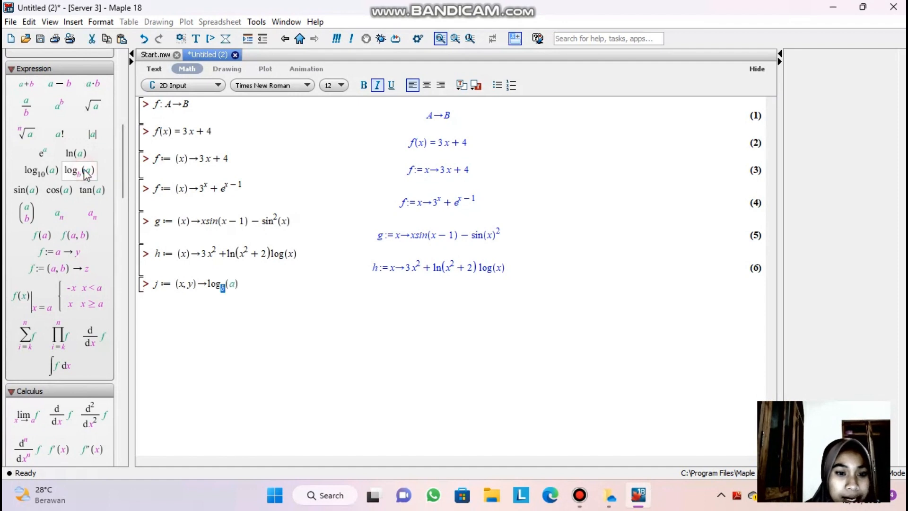
{"action": "type", "text": "2"}
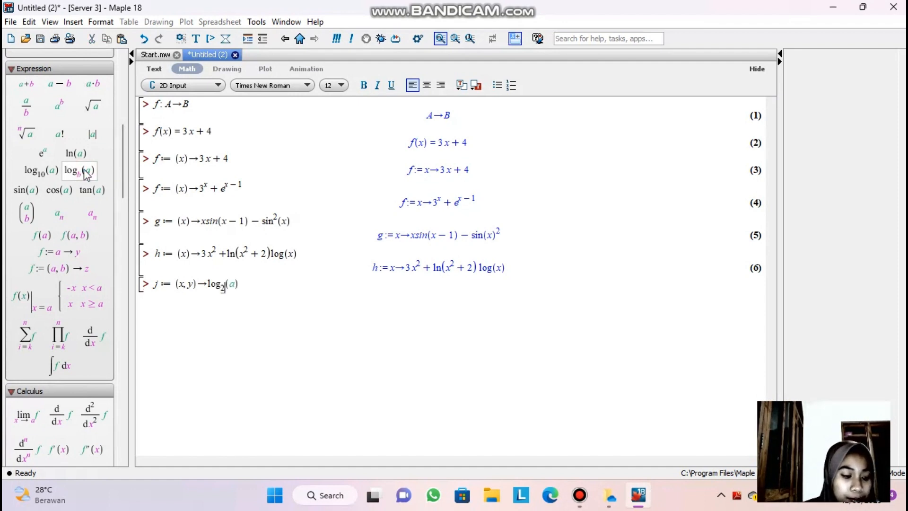
Step: Replace the placeholder a in the base-2 logarithm of j with sin^2(x − 5)
{"action": "left_click", "coordinate": [235, 284]}
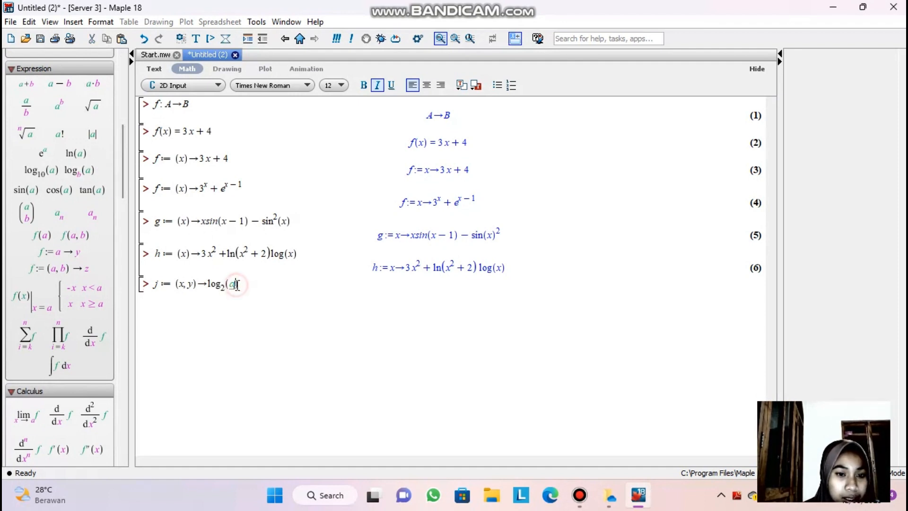
{"action": "type", "text": "sin"}
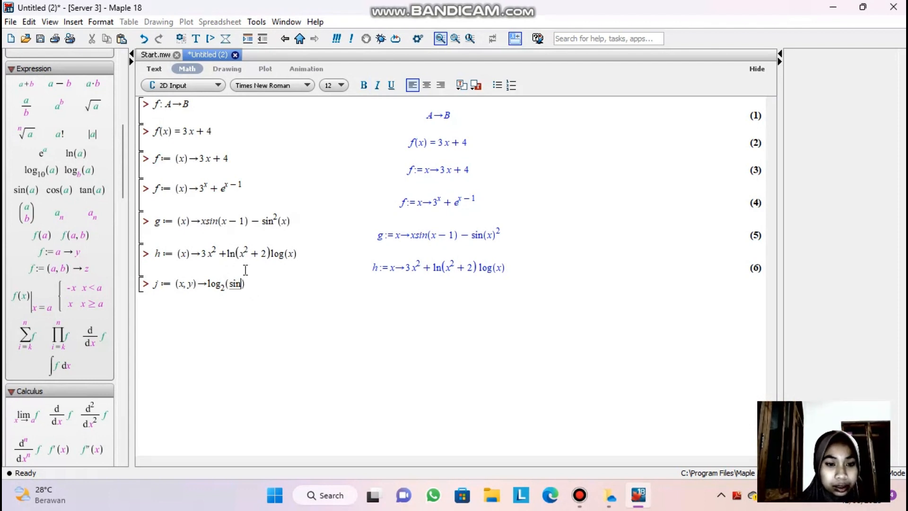
{"action": "type", "text": "2"}
{"action": "type", "text": "x-"}
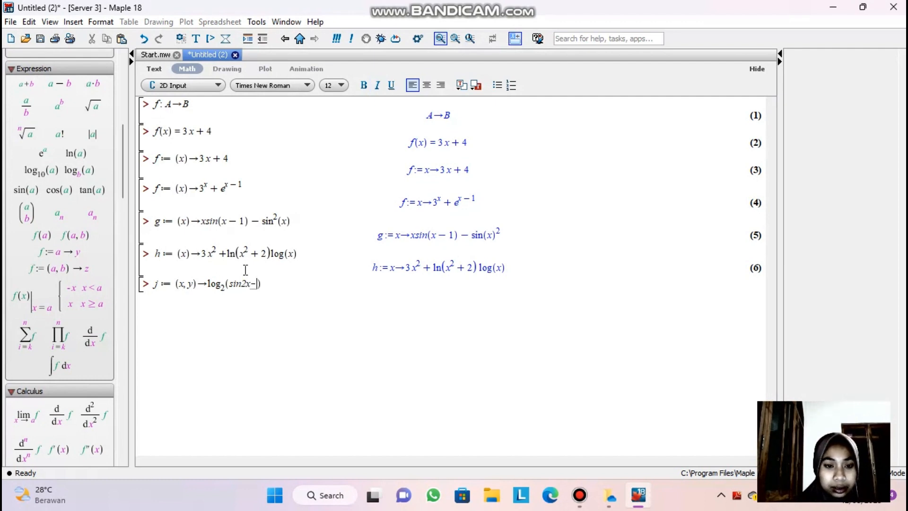
{"action": "key", "text": "BackSpace"}
{"action": "key", "text": "BackSpace"}
{"action": "key", "text": "BackSpace"}
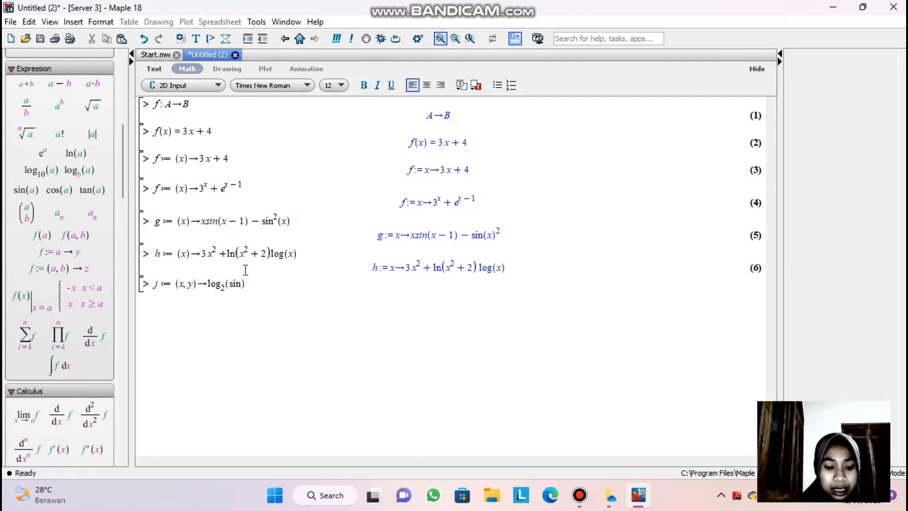
{"action": "type", "text": "^2"}
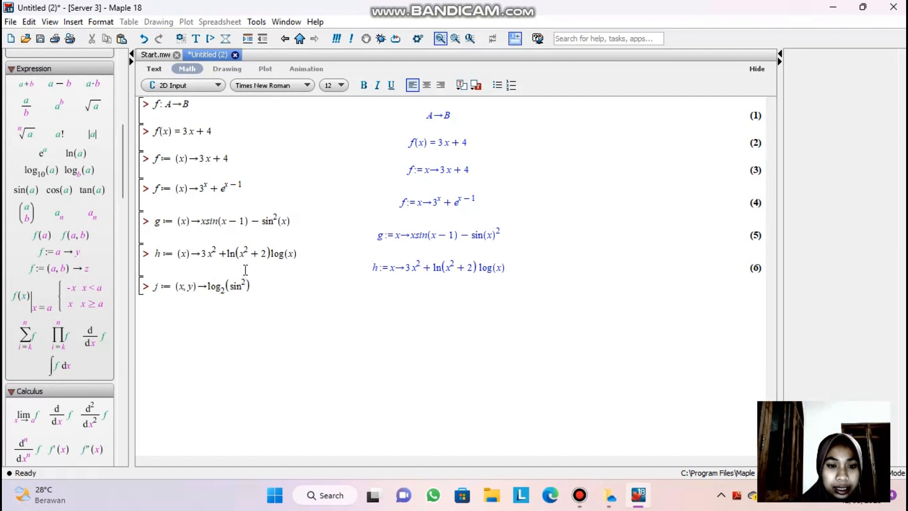
{"action": "left_click", "coordinate": [248, 287]}
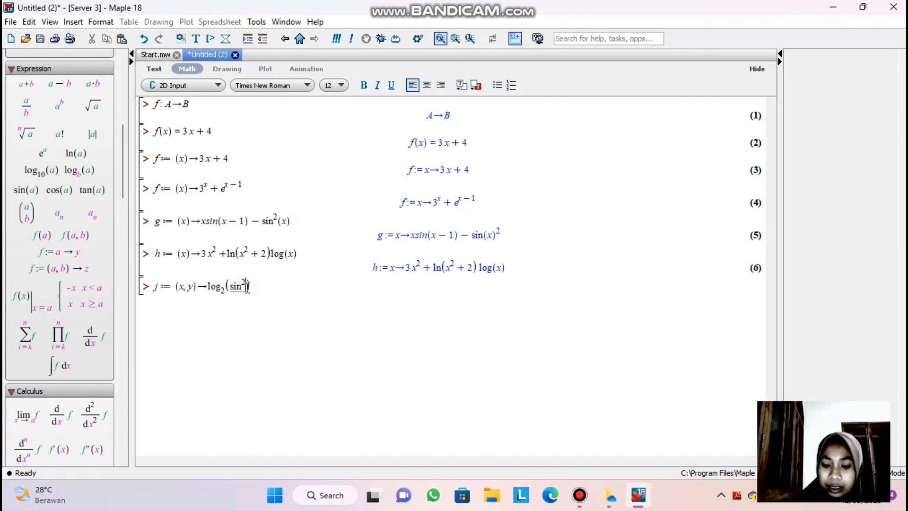
{"action": "type", "text": "(x-5"}
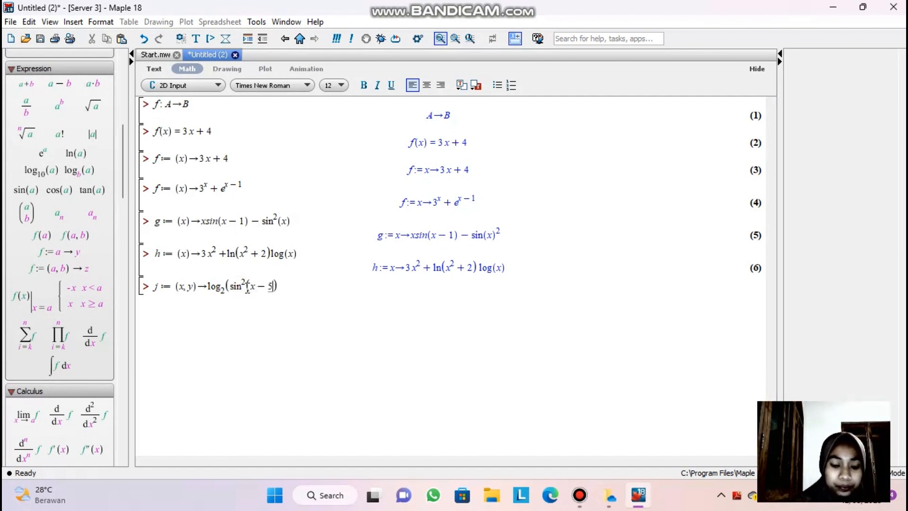
{"action": "type", "text": ")"}
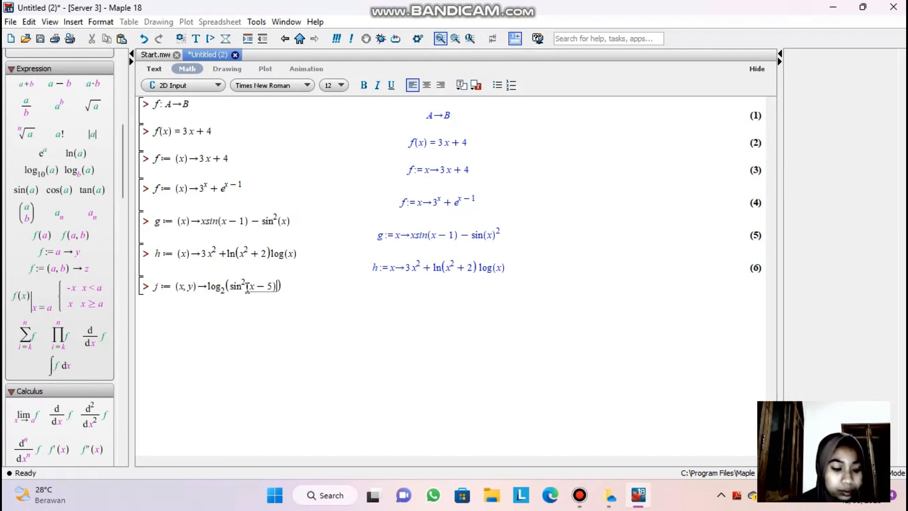
Step: Extend the logarithm's argument in j with − sinh(xy) and evaluate the definition
{"action": "type", "text": "+"}
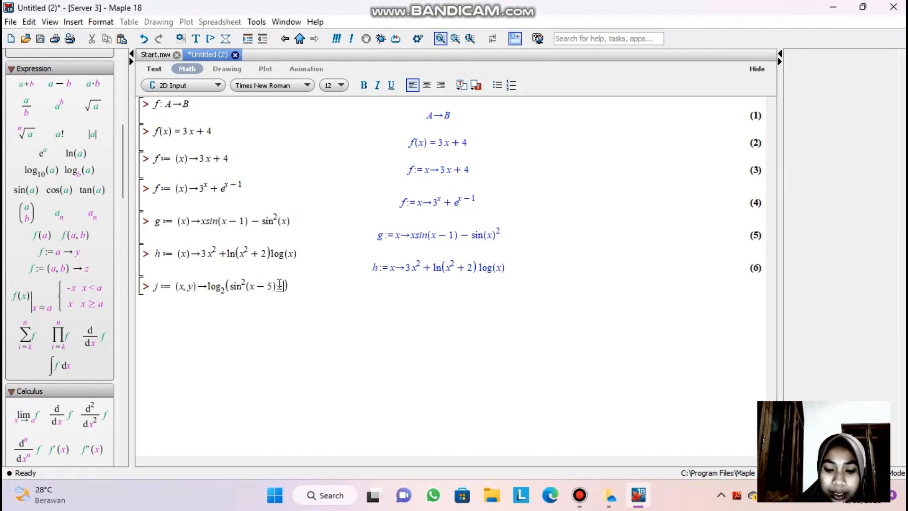
{"action": "type", "text": "sinh"}
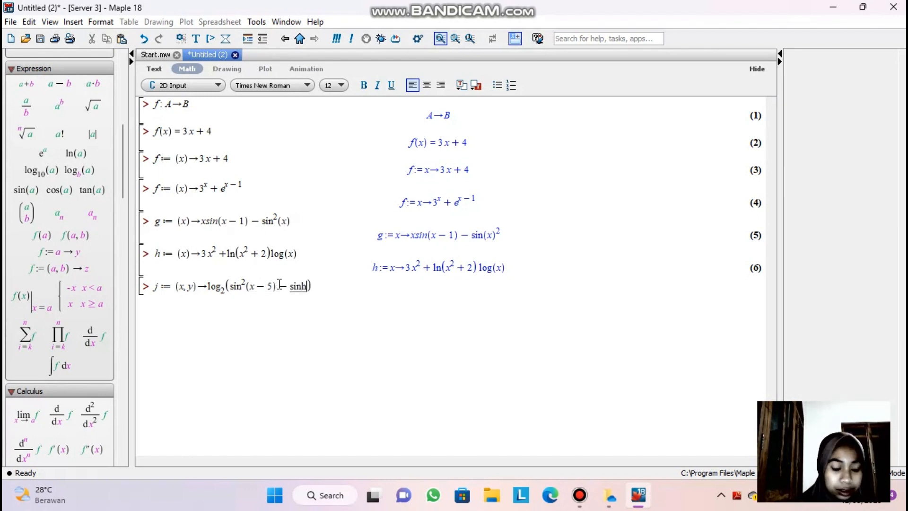
{"action": "type", "text": "(xy"}
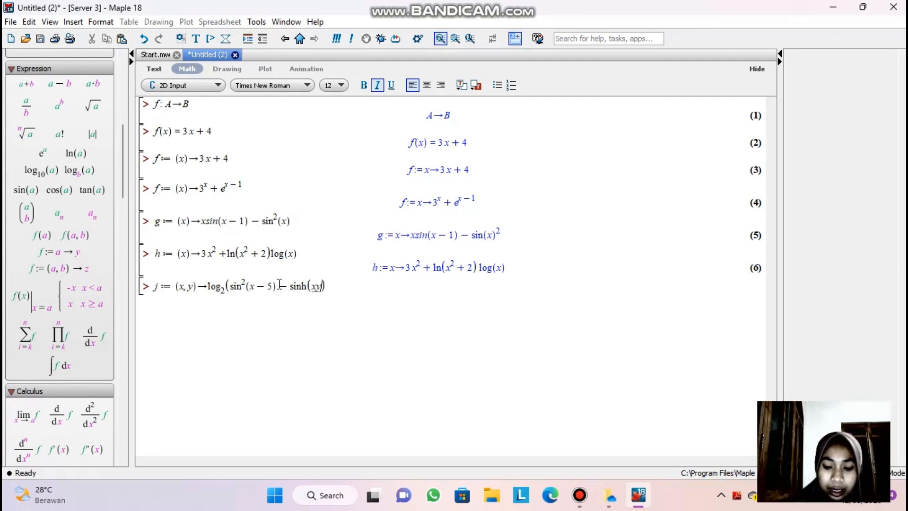
{"action": "key", "text": "Right"}
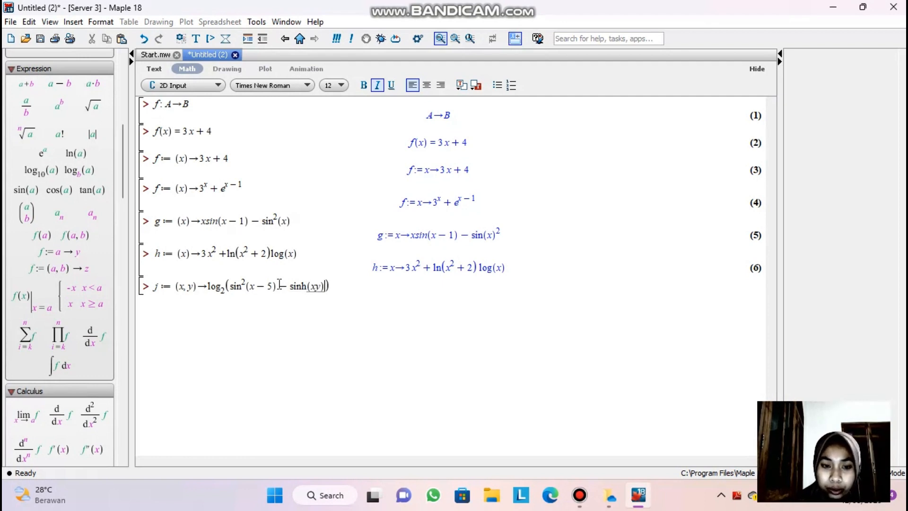
{"action": "left_click", "coordinate": [354, 282]}
{"action": "key", "text": "Return"}
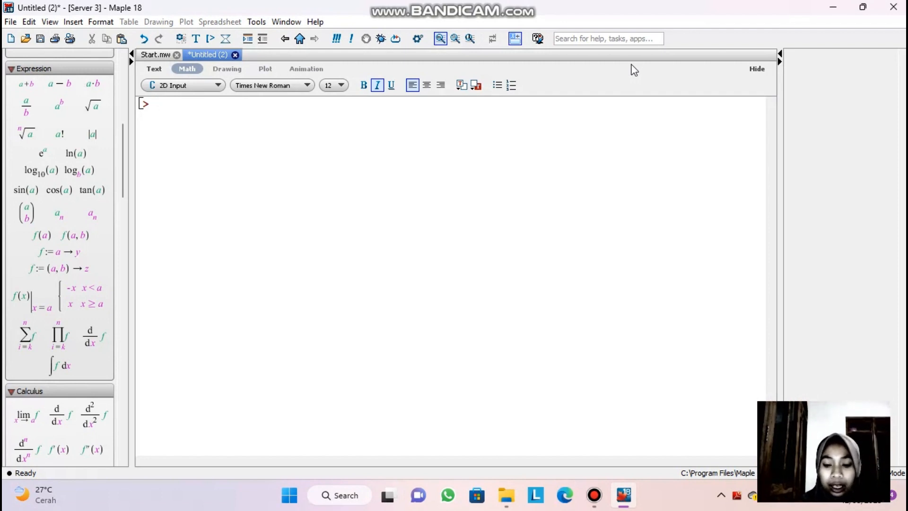
Step: Begin defining a function on the first line of the empty worksheet as f := (x) → x^2
{"action": "type", "text": "f:"}
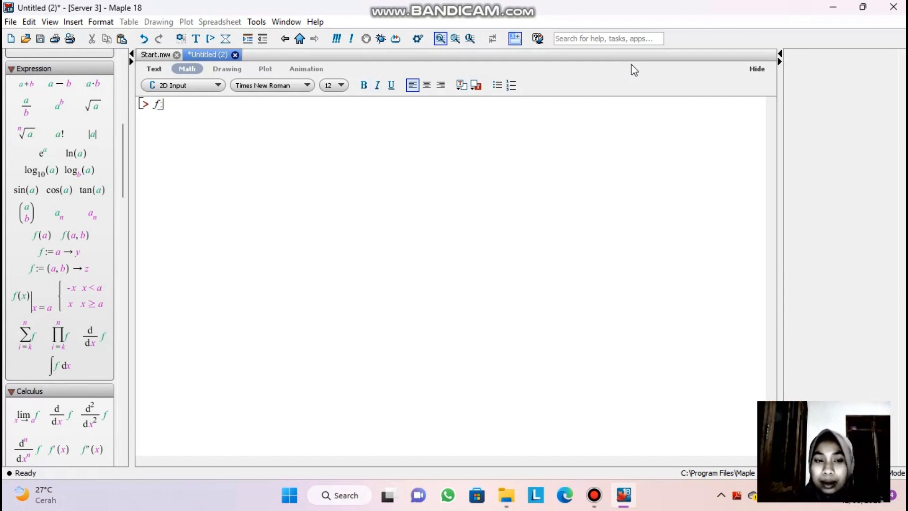
{"action": "type", "text": "="}
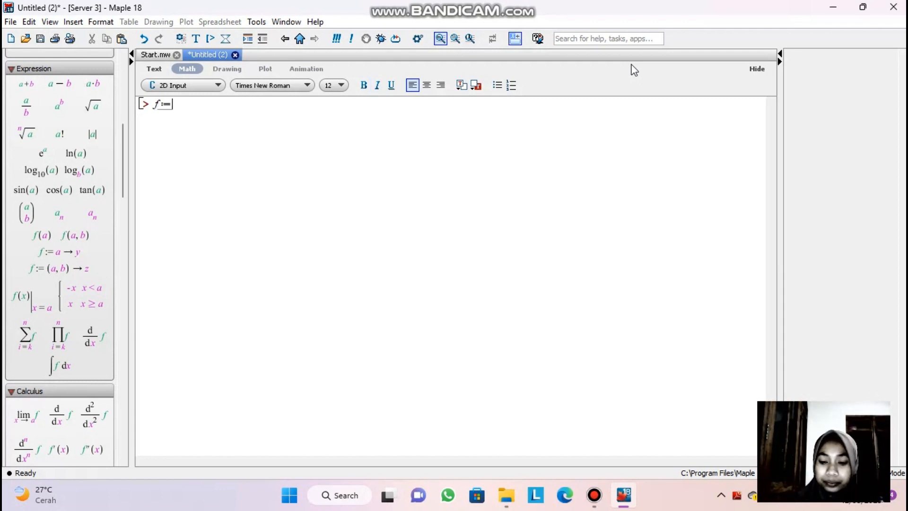
{"action": "type", "text": "(x)"}
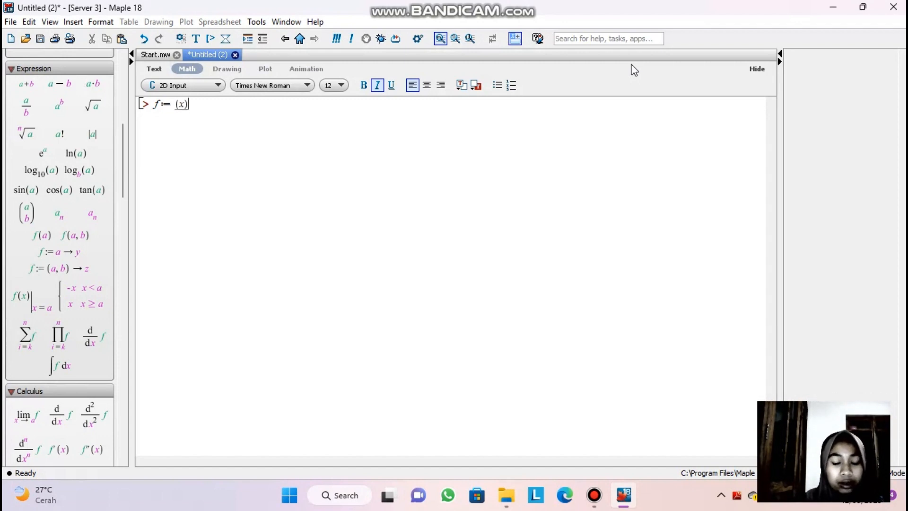
{"action": "type", "text": "-"}
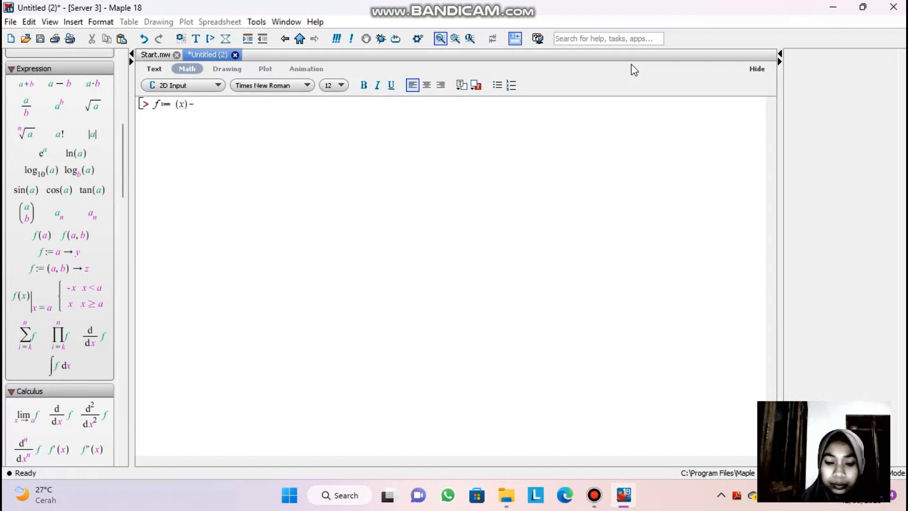
{"action": "type", "text": ">x"}
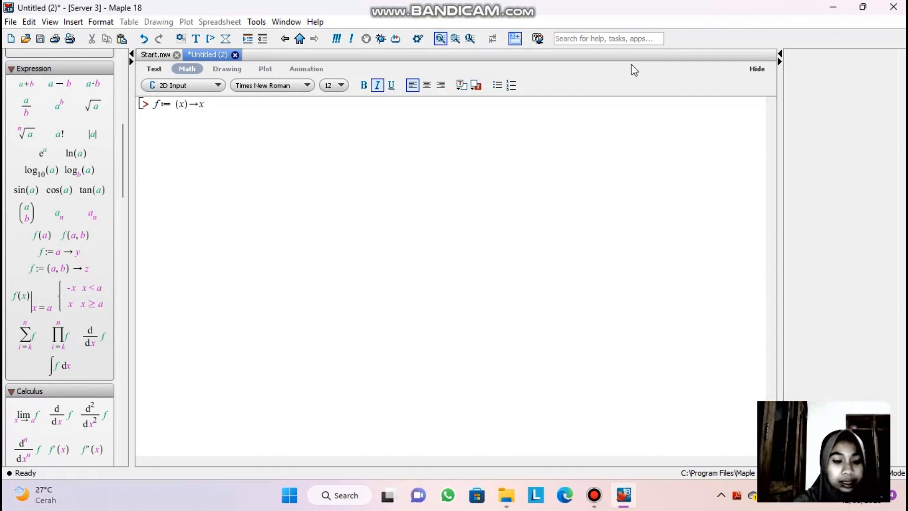
{"action": "type", "text": "2"}
{"action": "key", "text": "BackSpace"}
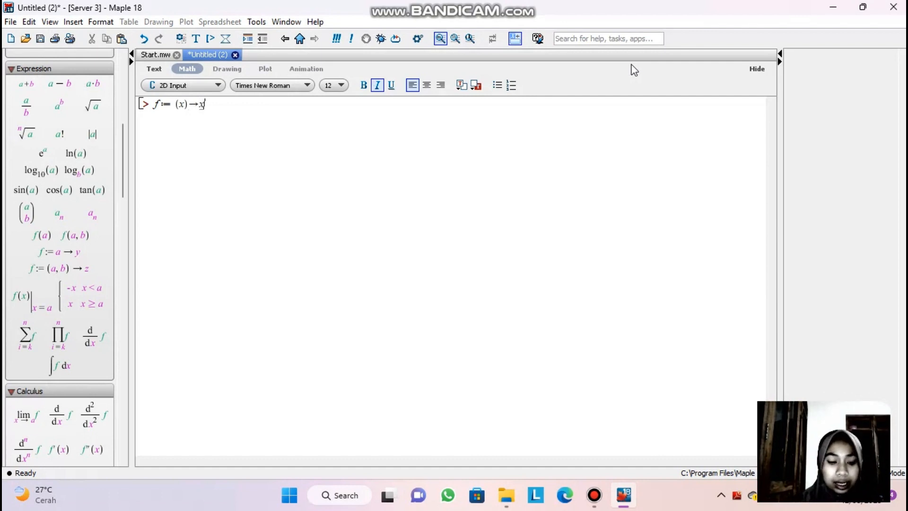
{"action": "type", "text": "^2"}
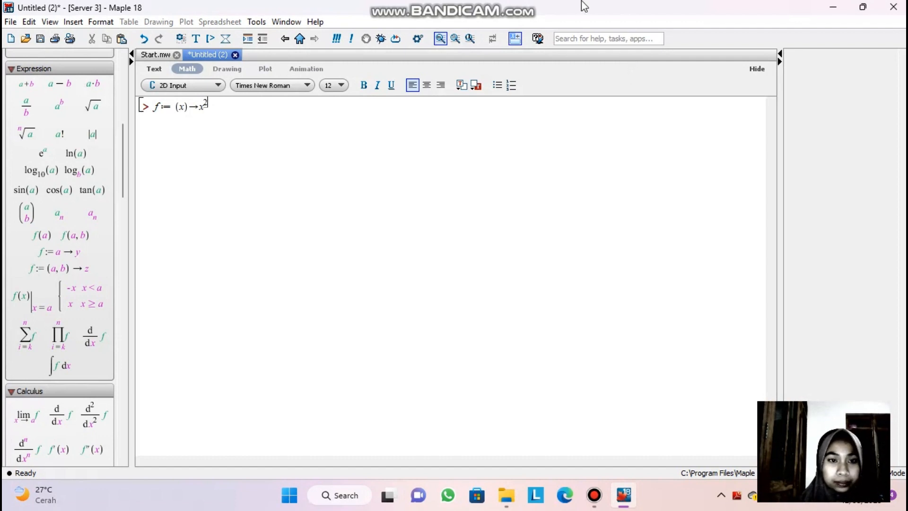
Step: Complete the definition of f by adding + 3x − 1 after x^2, and evaluate the line
{"action": "left_click", "coordinate": [224, 115]}
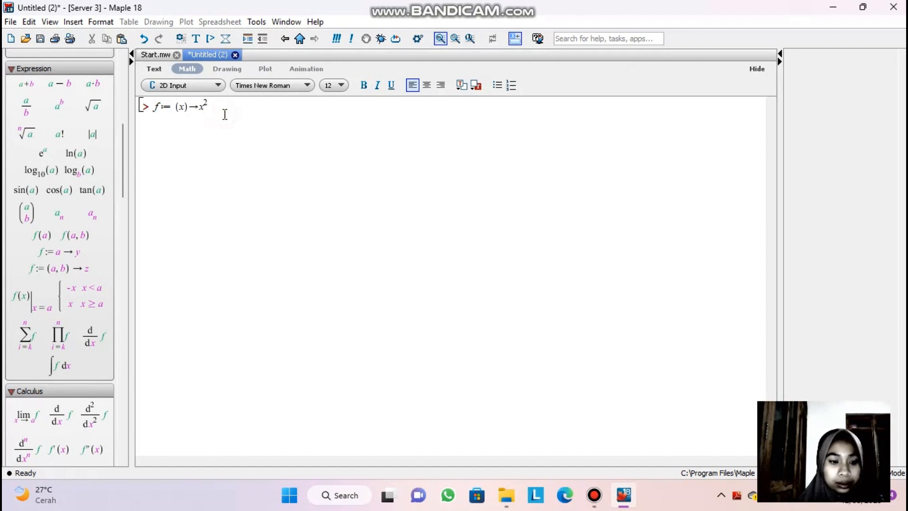
{"action": "key", "text": "Right"}
{"action": "type", "text": "+"}
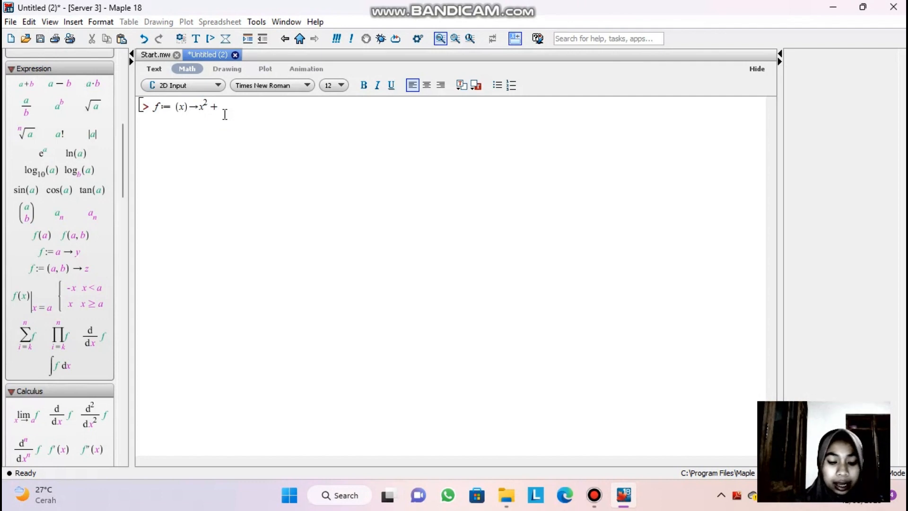
{"action": "type", "text": "3x"}
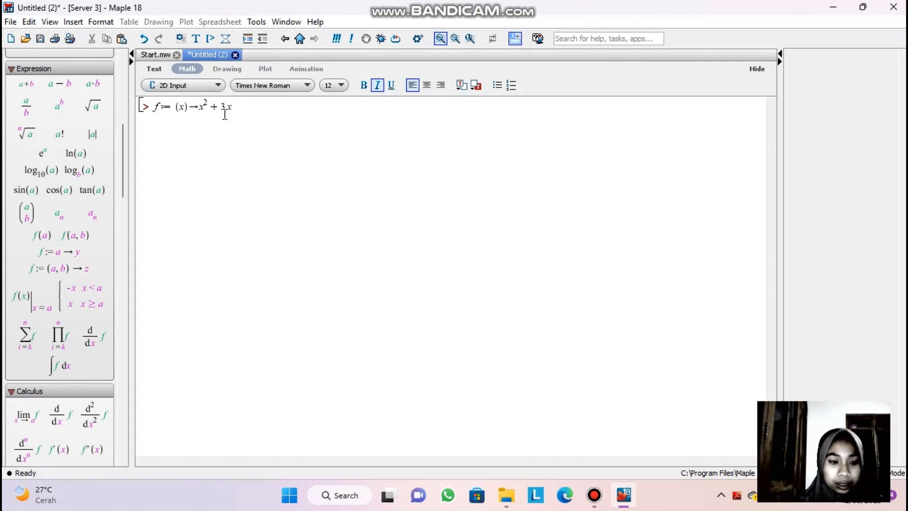
{"action": "type", "text": "-"}
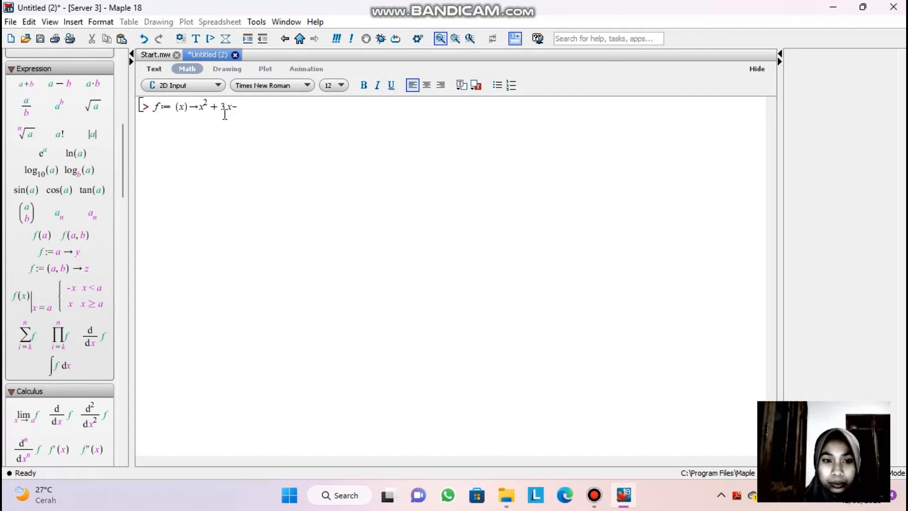
{"action": "key", "text": "BackSpace"}
{"action": "type", "text": " − 1"}
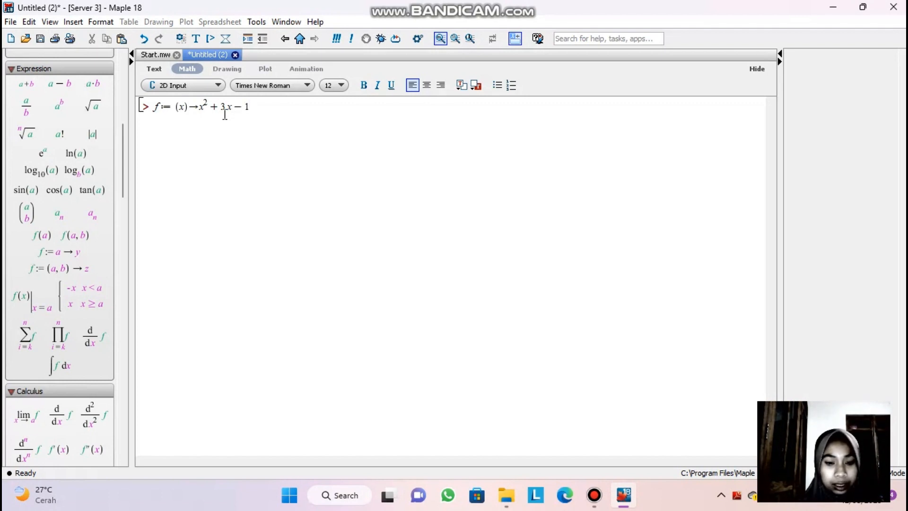
{"action": "key", "text": "Return"}
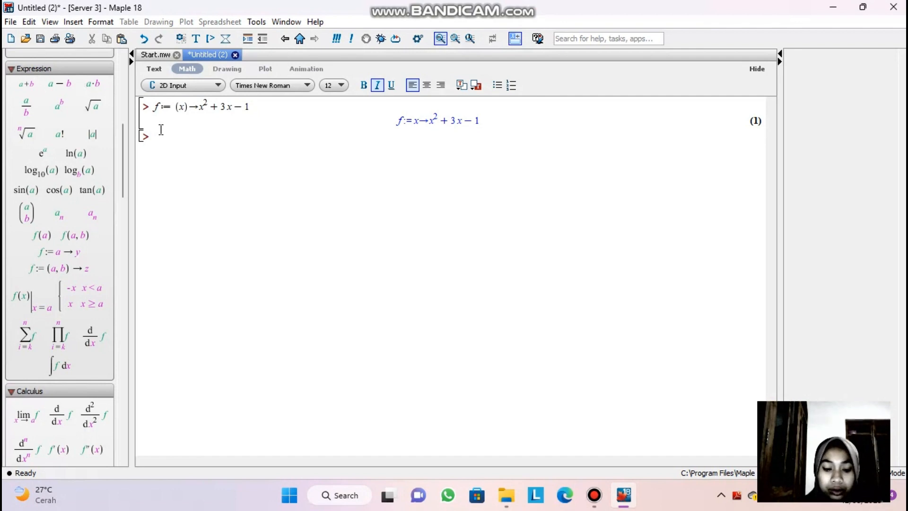
Step: Evaluate the function at x = 1 by entering f(1) on the second input line
{"action": "type", "text": "f(1"}
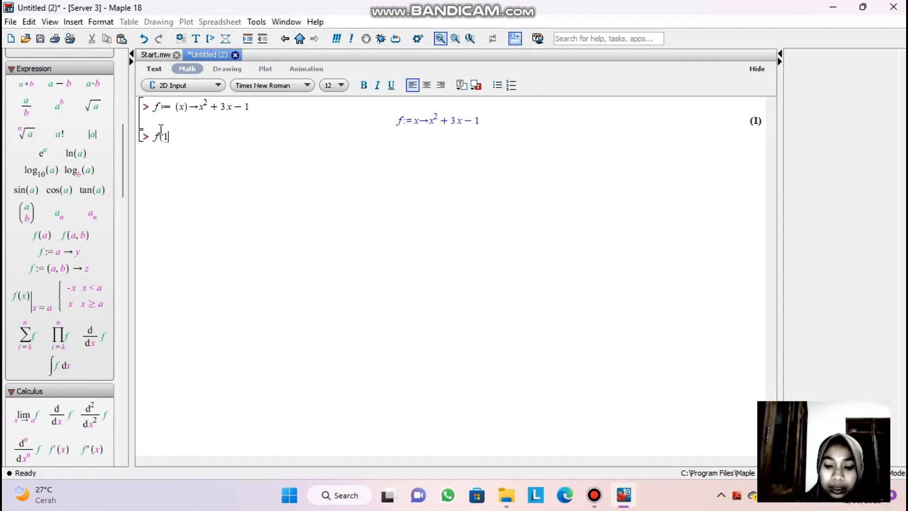
{"action": "type", "text": ")"}
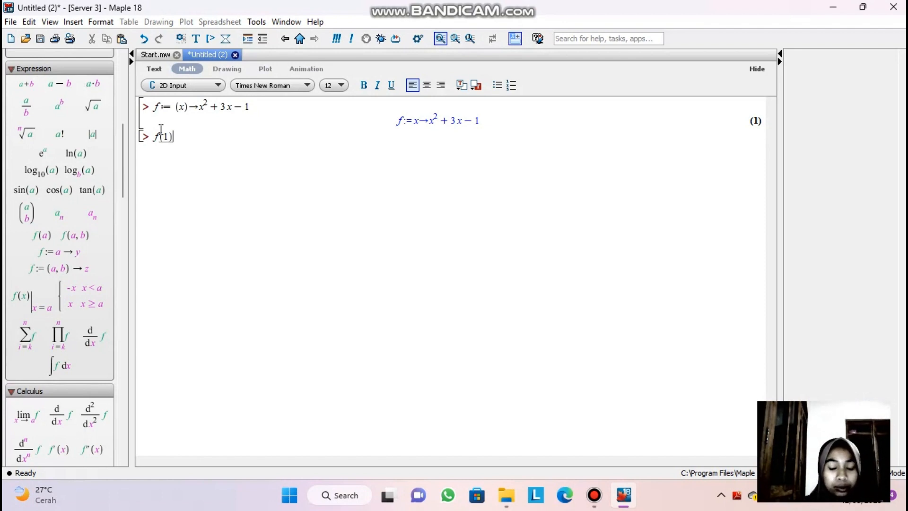
{"action": "key", "text": "Return"}
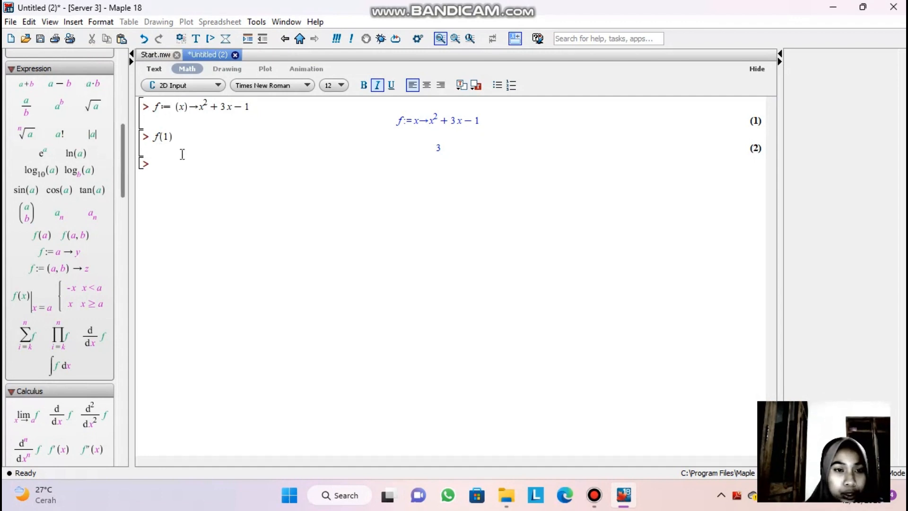
Step: Redefine the function on a new input line as f := (x) → 2x − 3 and evaluate the definition
{"action": "type", "text": "f"}
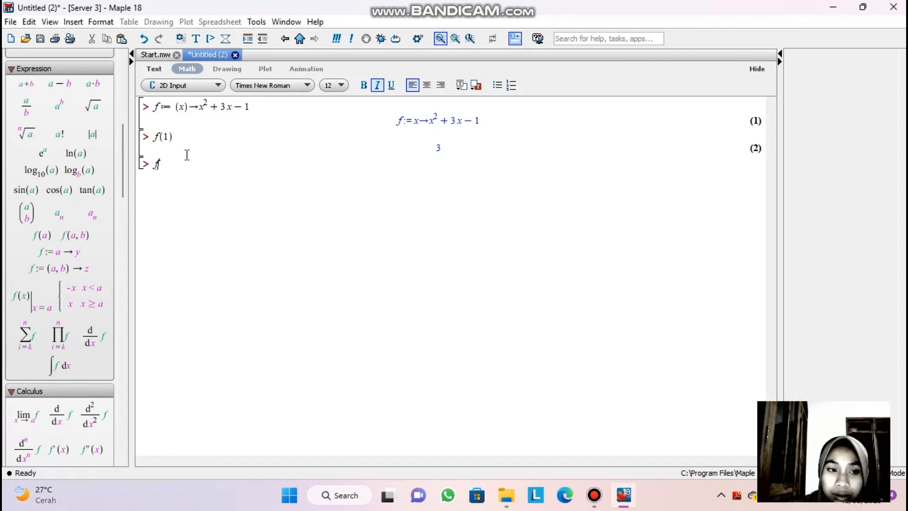
{"action": "type", "text": ":"}
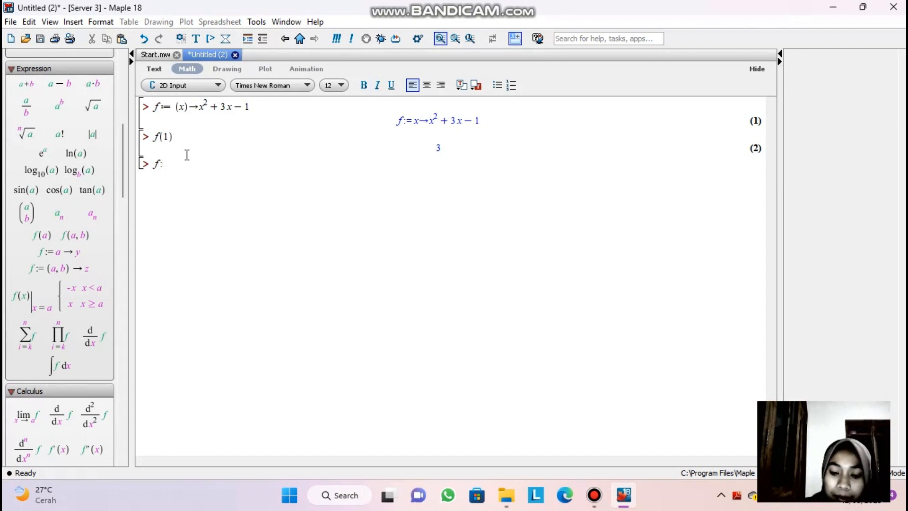
{"action": "type", "text": "=(x"}
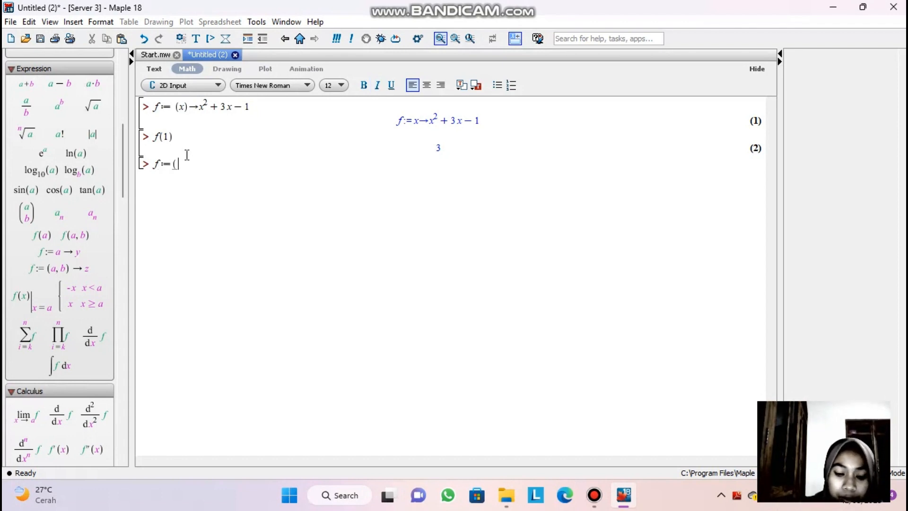
{"action": "type", "text": ")"}
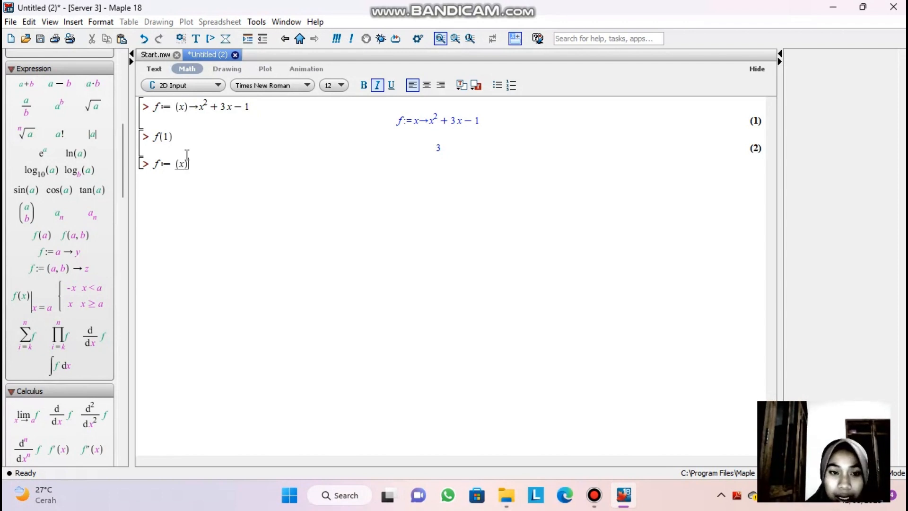
{"action": "type", "text": "-"}
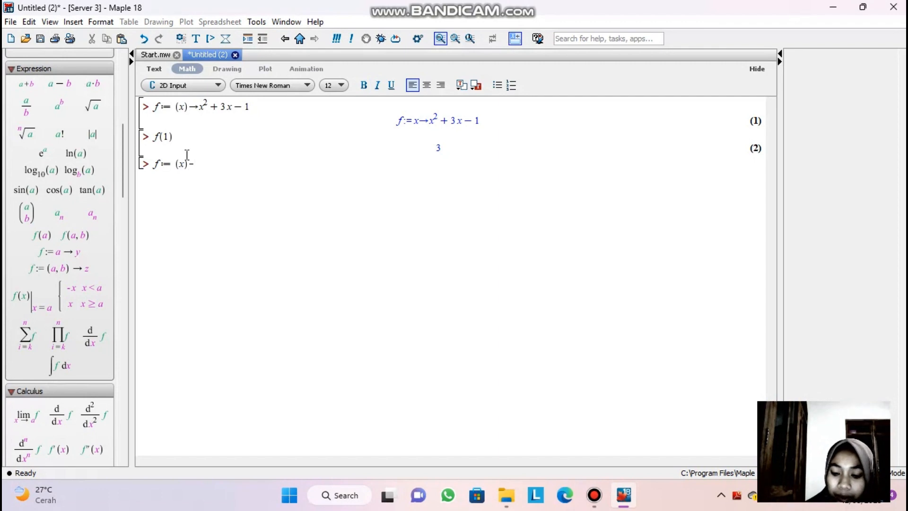
{"action": "type", "text": ">2"}
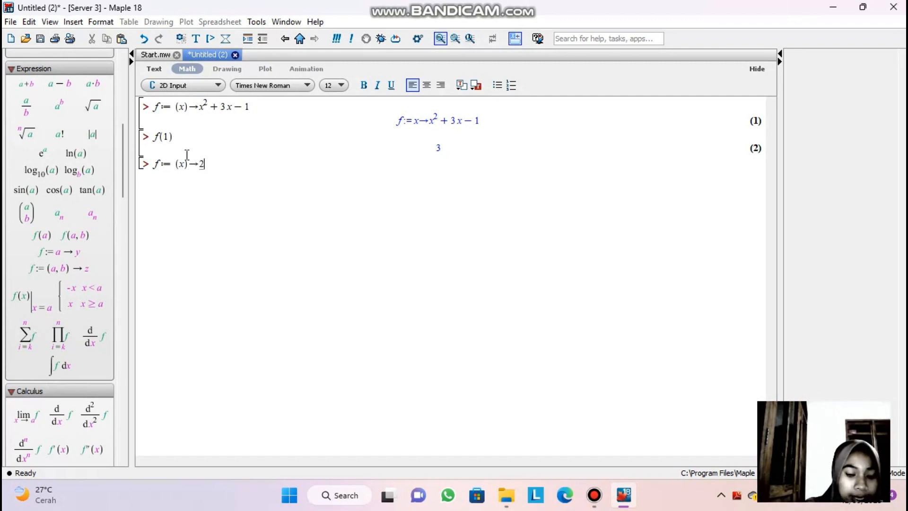
{"action": "type", "text": "x-3"}
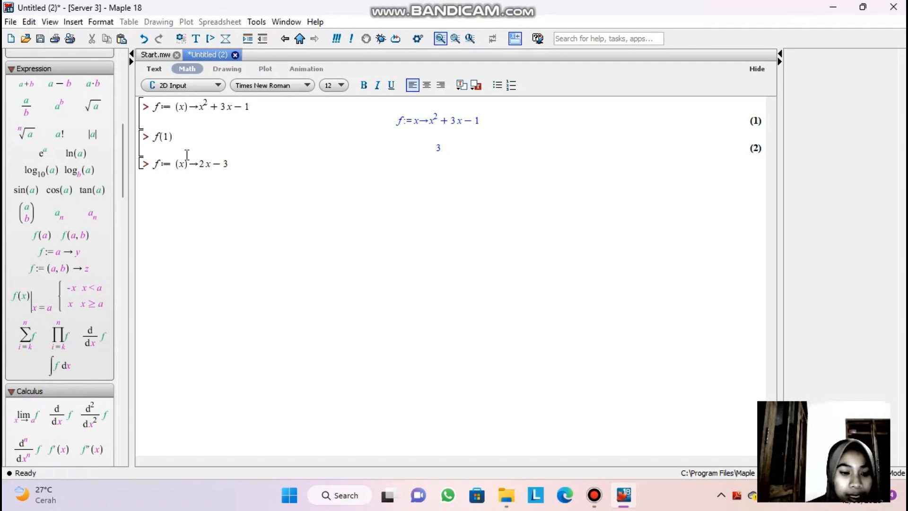
{"action": "key", "text": "Return"}
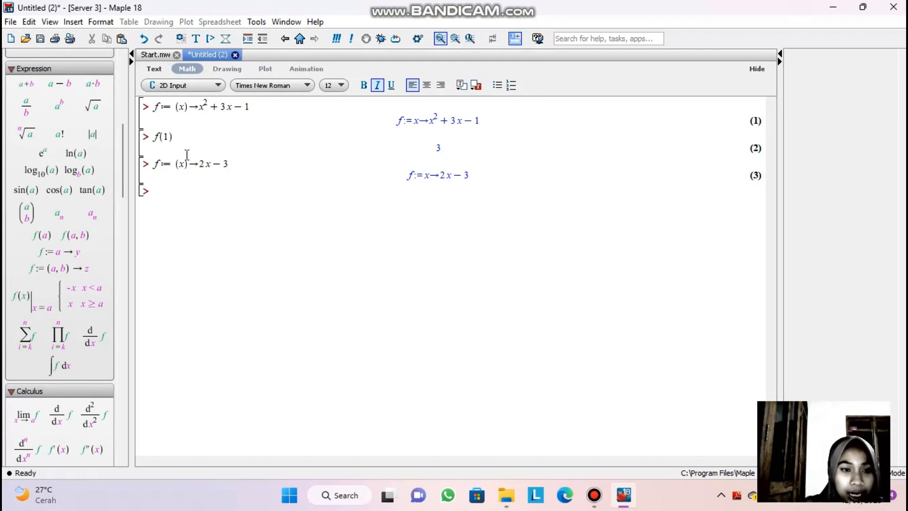
Step: Evaluate the redefined function at x = −3 by entering f(−3) on the next input line
{"action": "type", "text": "f"}
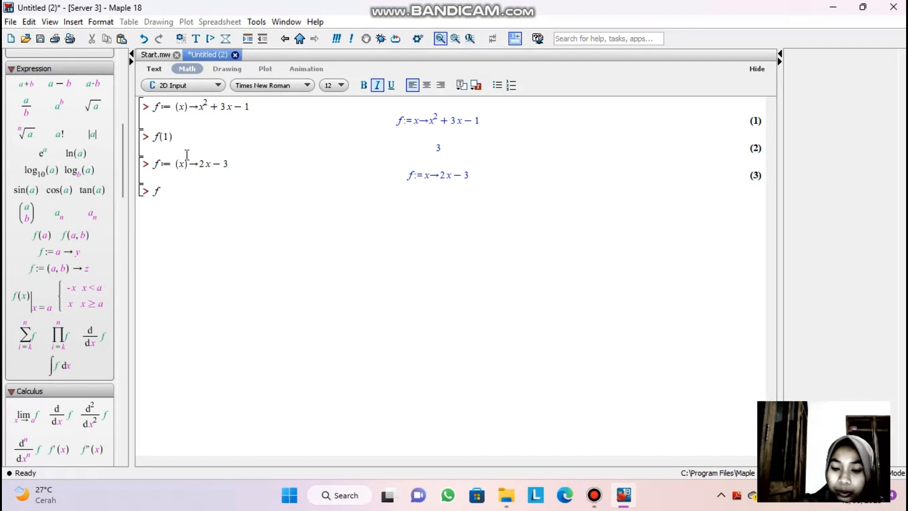
{"action": "type", "text": "(-"}
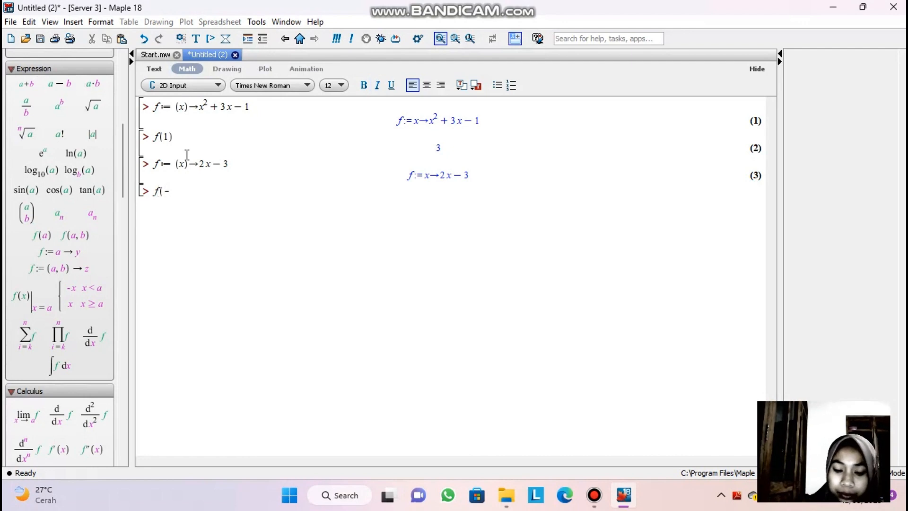
{"action": "type", "text": "3"}
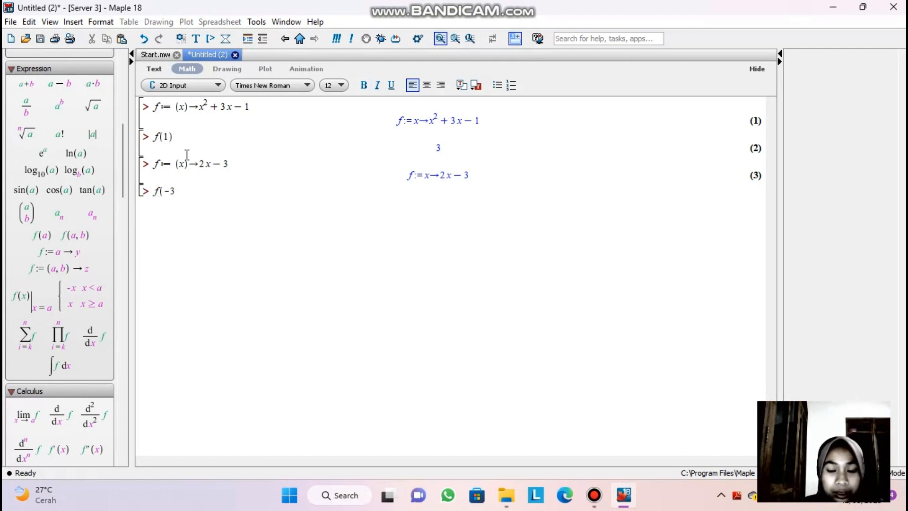
{"action": "type", "text": ")"}
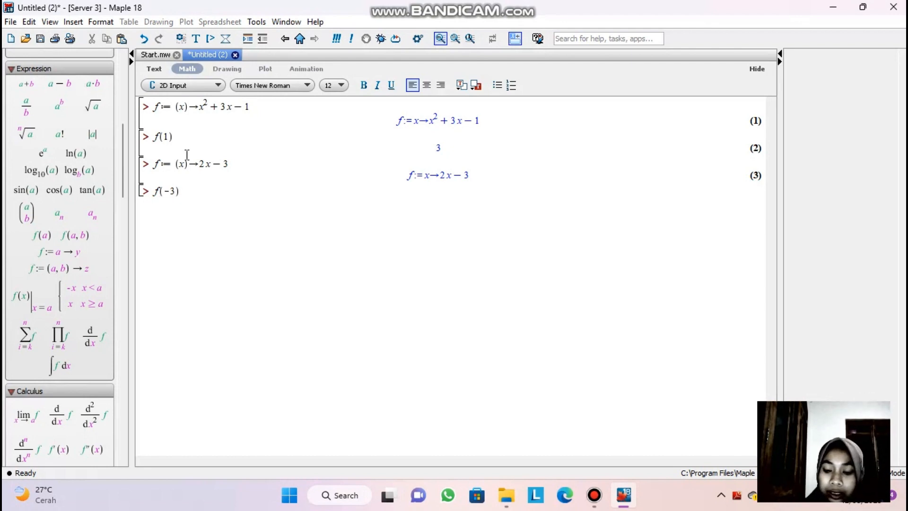
{"action": "key", "text": "Return"}
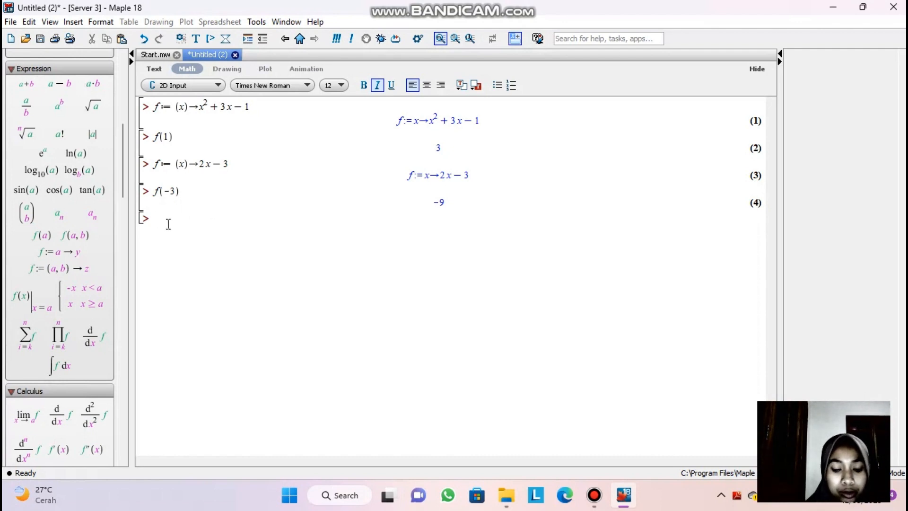
{"action": "type", "text": "f"}
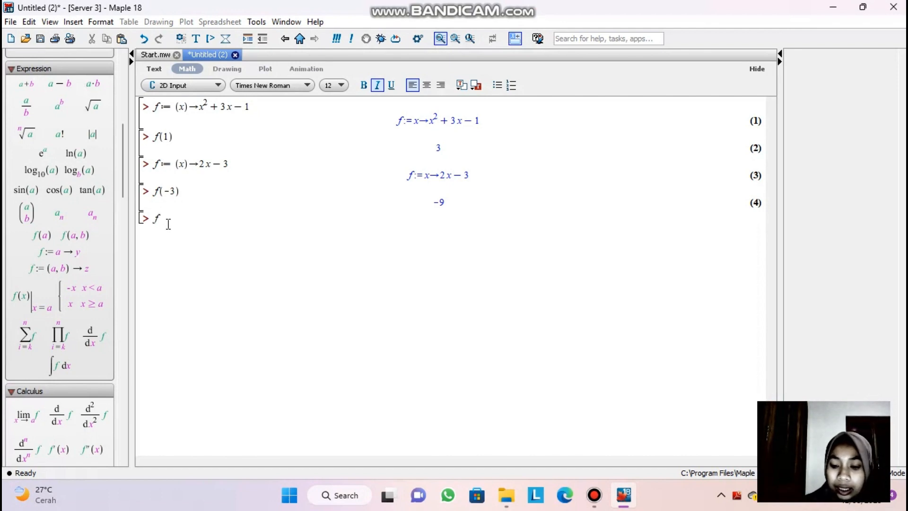
{"action": "type", "text": ":="}
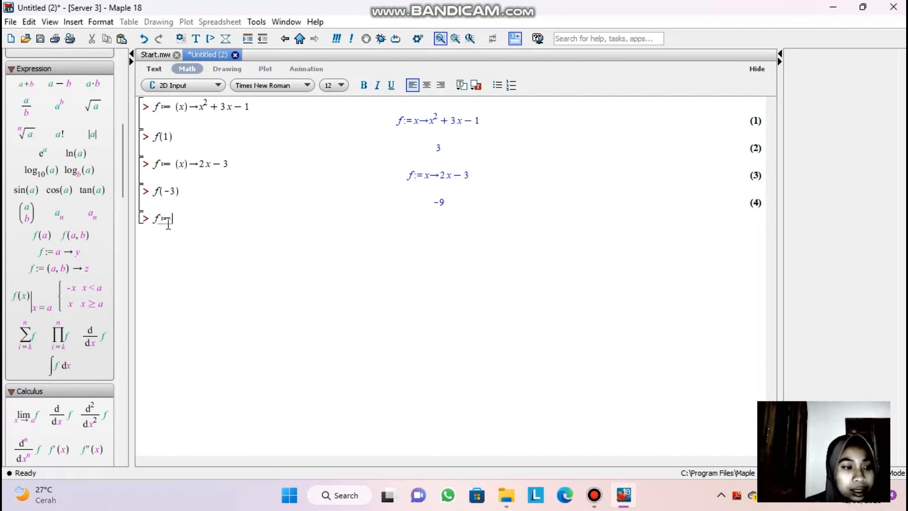
{"action": "key", "text": "BackSpace"}
{"action": "key", "text": "BackSpace"}
{"action": "key", "text": "BackSpace"}
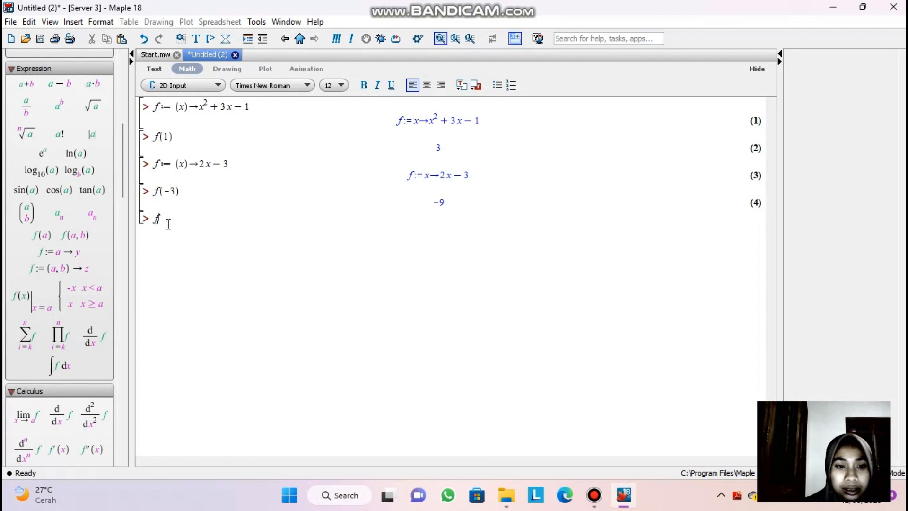
Step: Define a second function as g := (x) → x^2 − 3x + 4 and evaluate the definition
{"action": "type", "text": "g"}
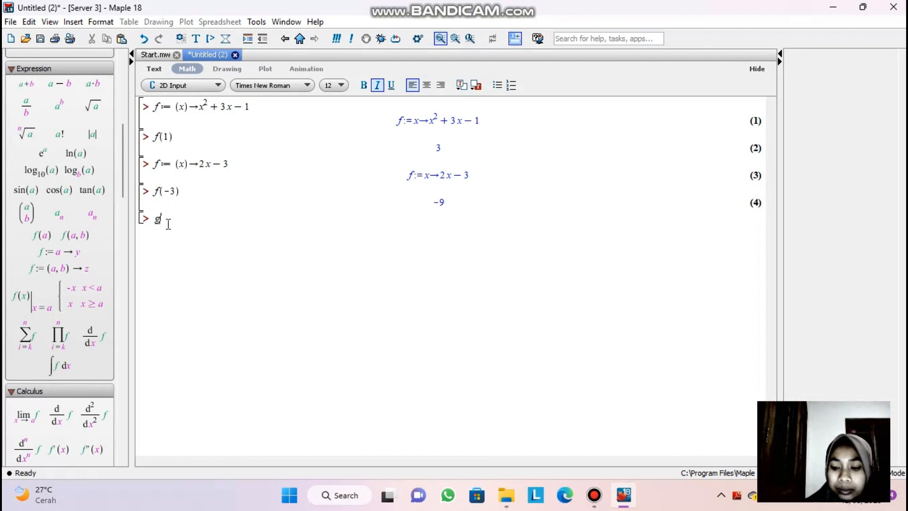
{"action": "type", "text": ":= "}
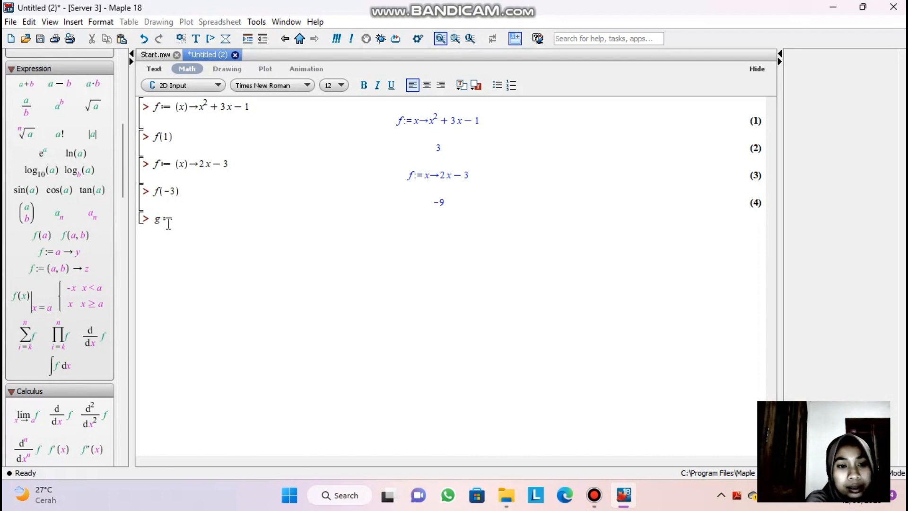
{"action": "type", "text": "("}
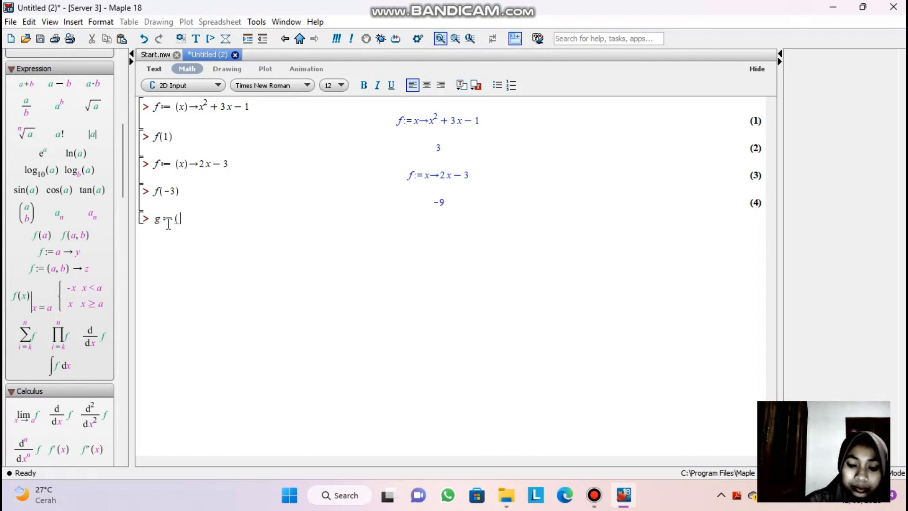
{"action": "type", "text": "x)"}
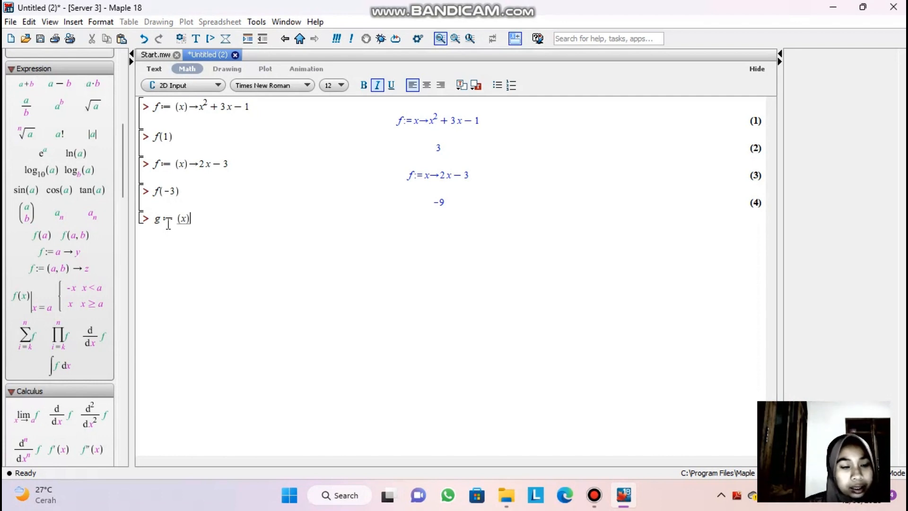
{"action": "type", "text": "->"}
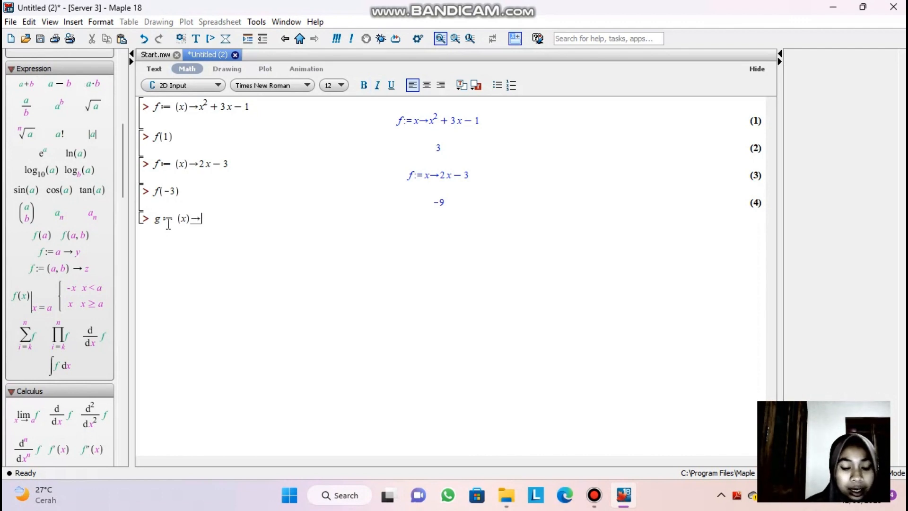
{"action": "type", "text": "x"}
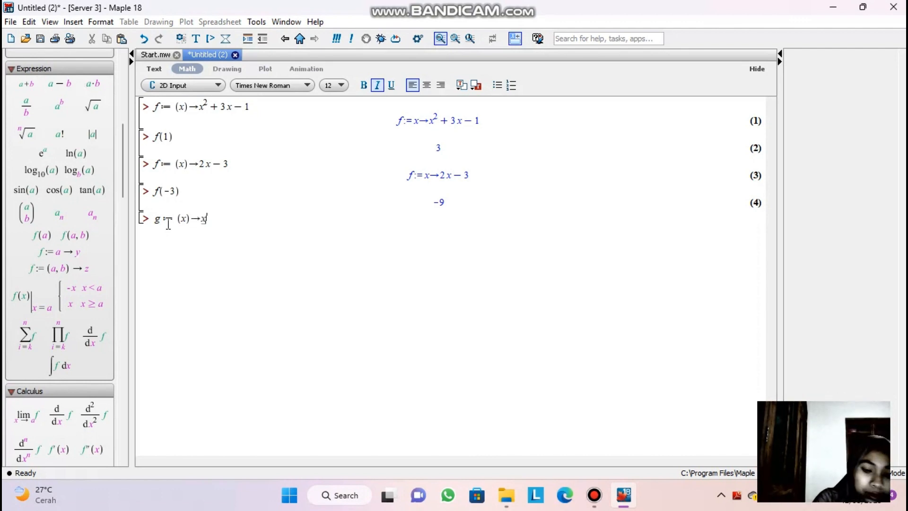
{"action": "type", "text": "^2"}
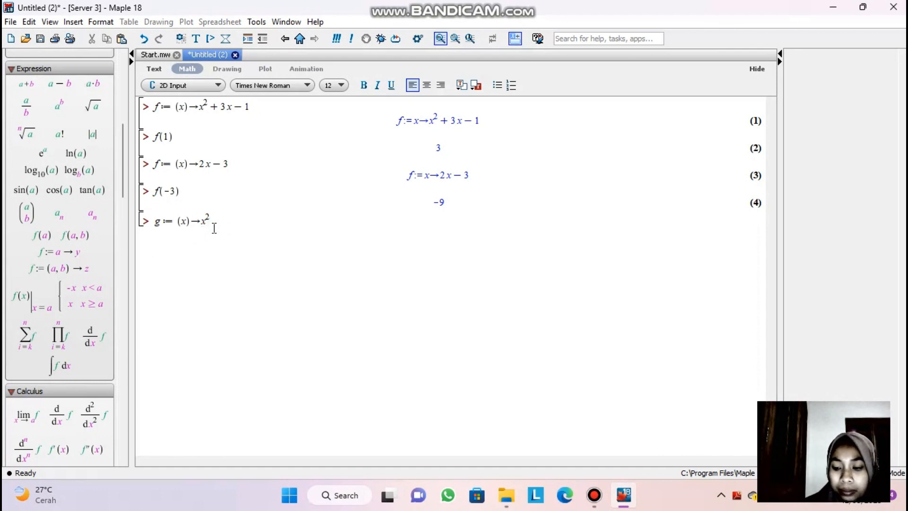
{"action": "type", "text": "-"}
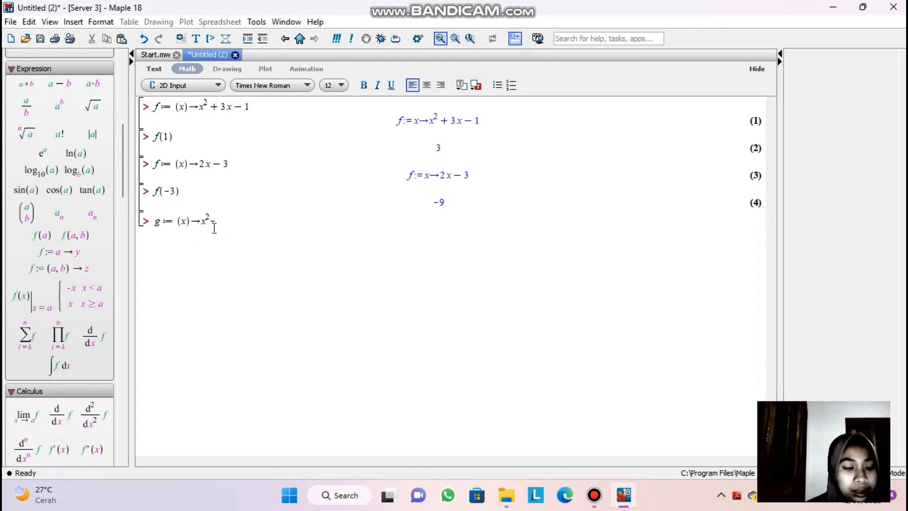
{"action": "type", "text": "3x"}
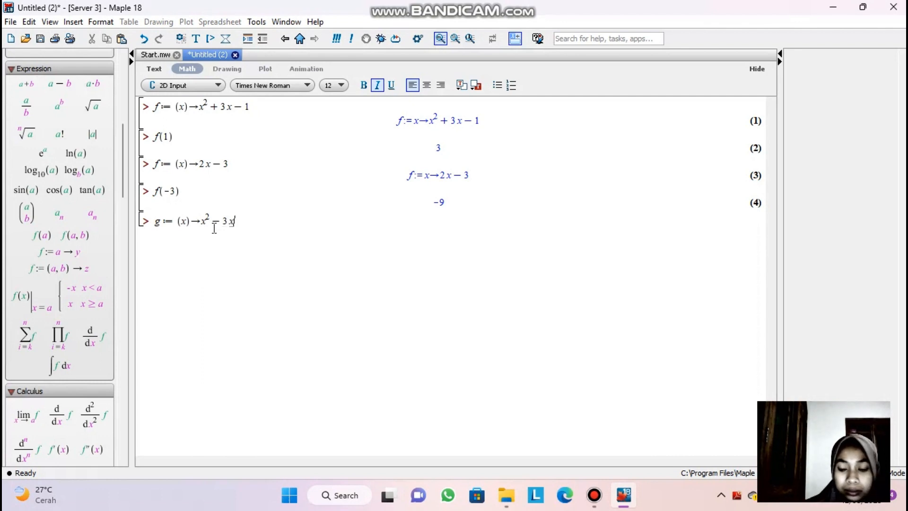
{"action": "type", "text": "+4"}
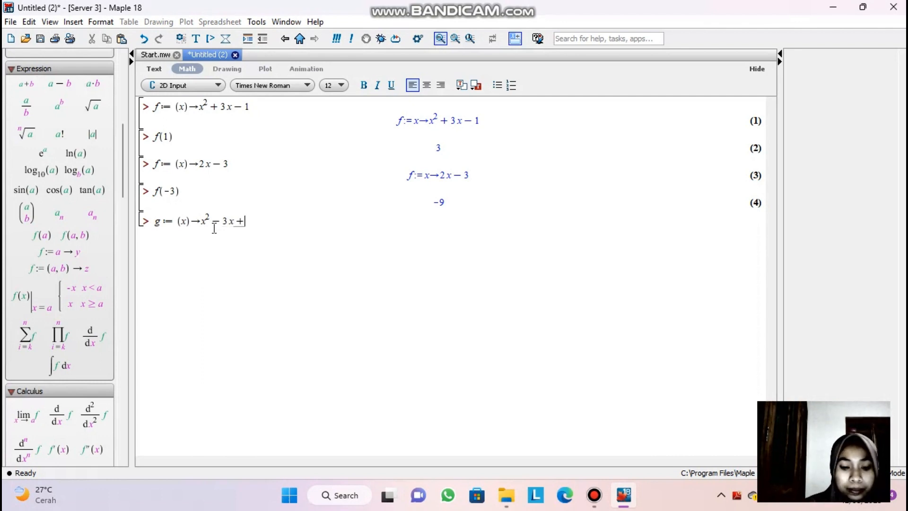
{"action": "key", "text": "Return"}
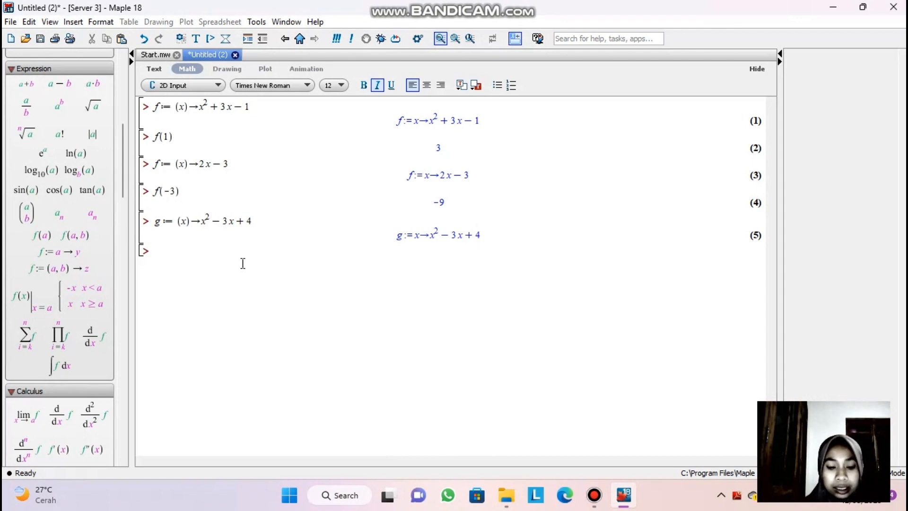
Step: Enter f(5) on the input line below the definition of g and evaluate it
{"action": "type", "text": "f("}
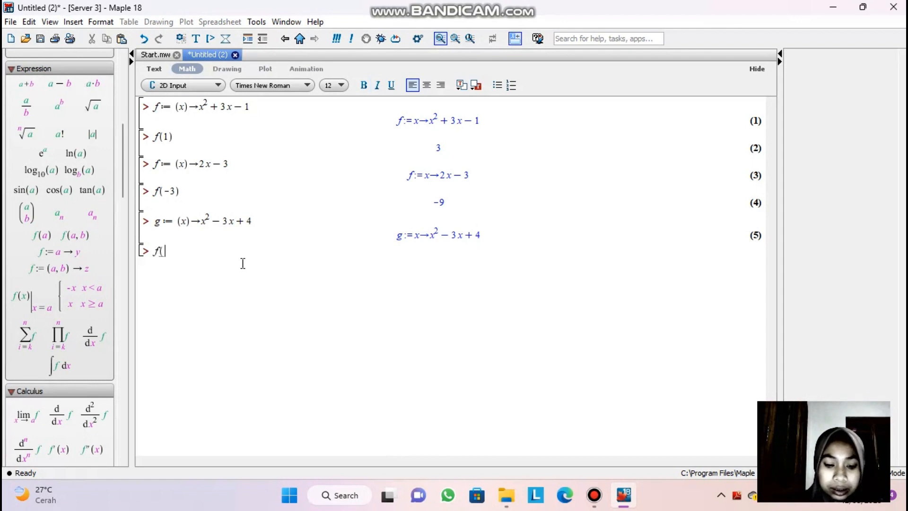
{"action": "type", "text": "5)"}
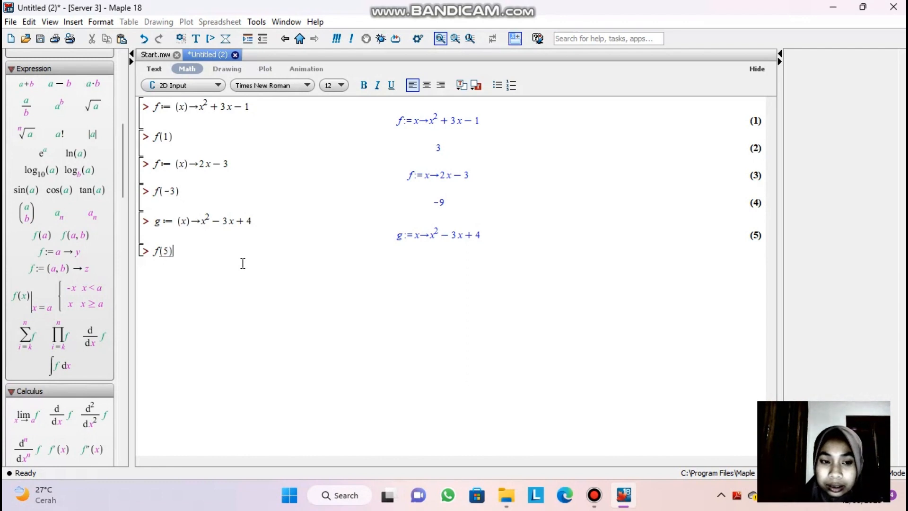
{"action": "key", "text": "Return"}
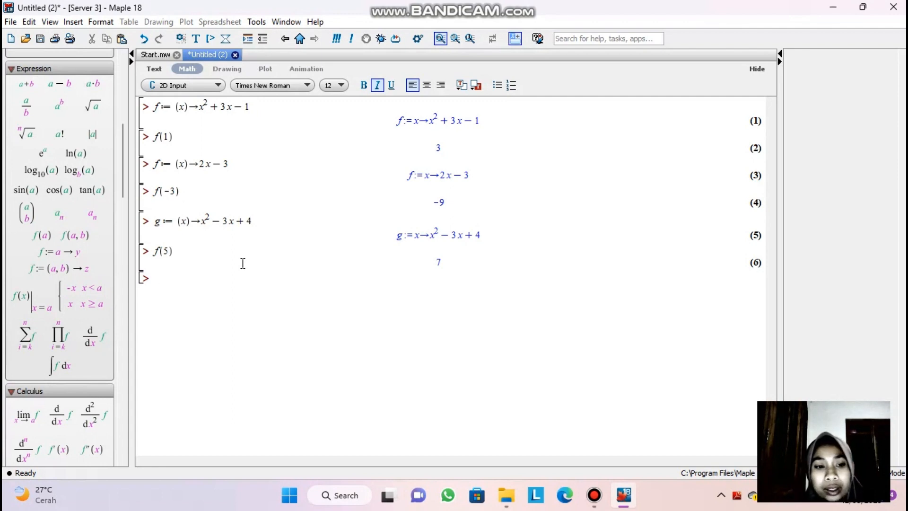
Step: Change f(5) to g(5) on the input line below the definition of g and evaluate it
{"action": "left_click", "coordinate": [164, 252]}
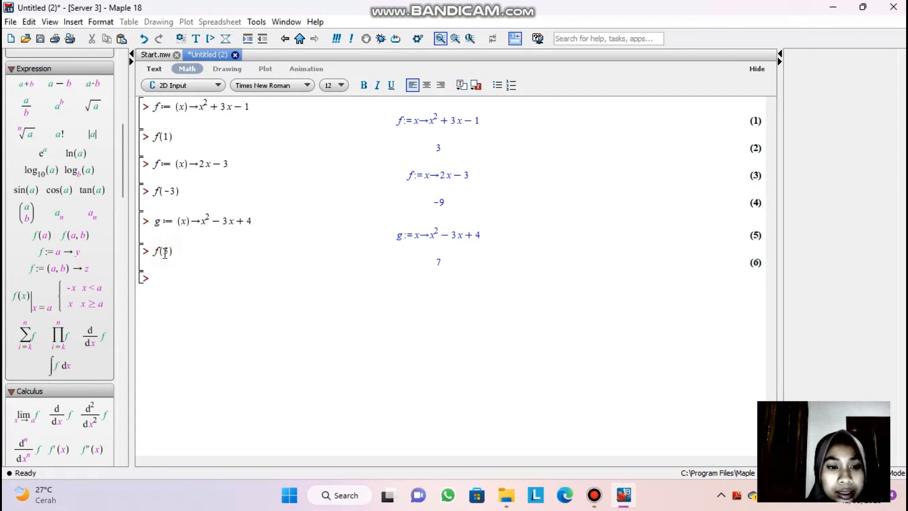
{"action": "left_click", "coordinate": [160, 253]}
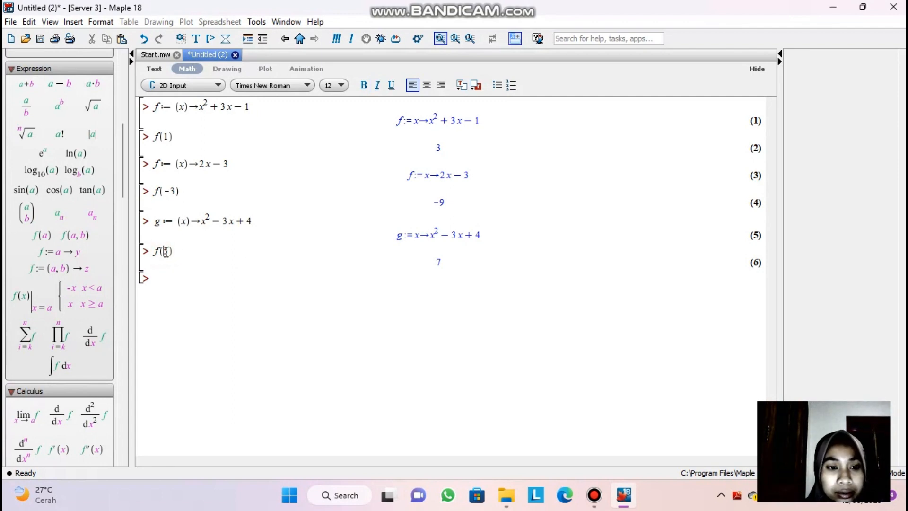
{"action": "left_click", "coordinate": [160, 252]}
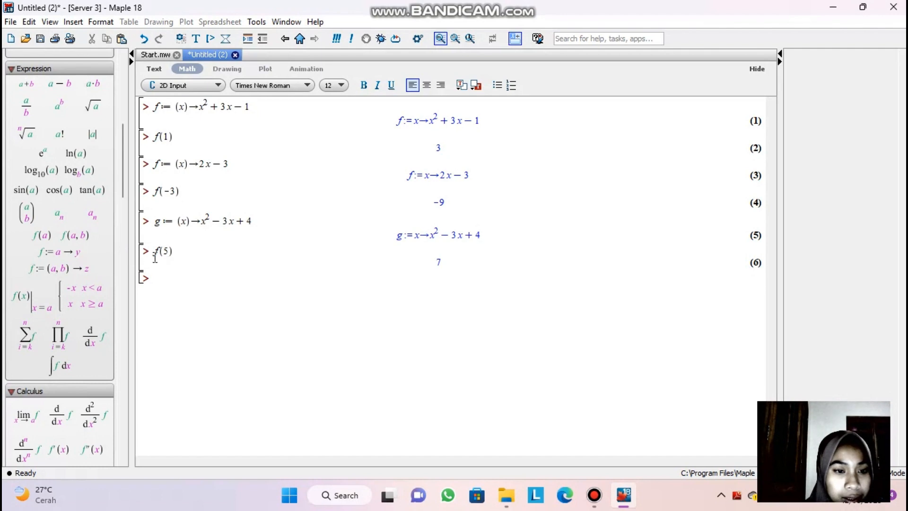
{"action": "left_click", "coordinate": [162, 254]}
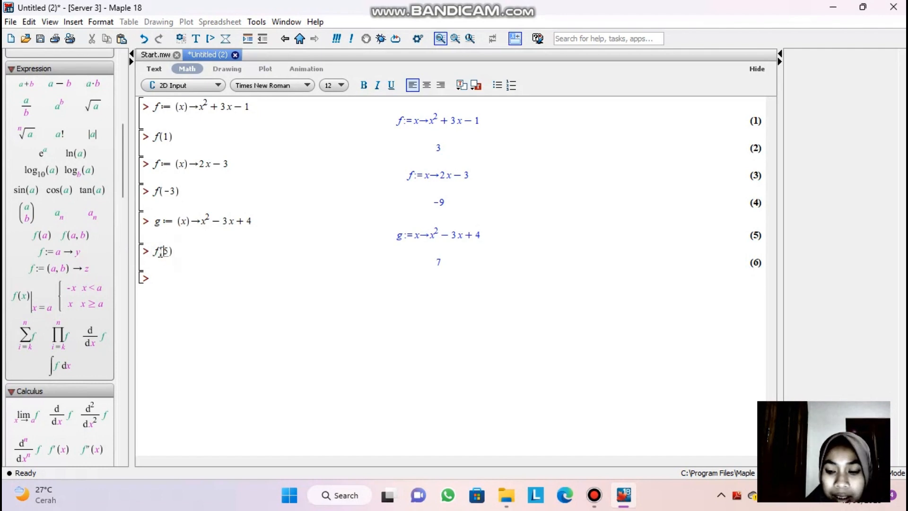
{"action": "key", "text": "BackSpace"}
{"action": "key", "text": "BackSpace"}
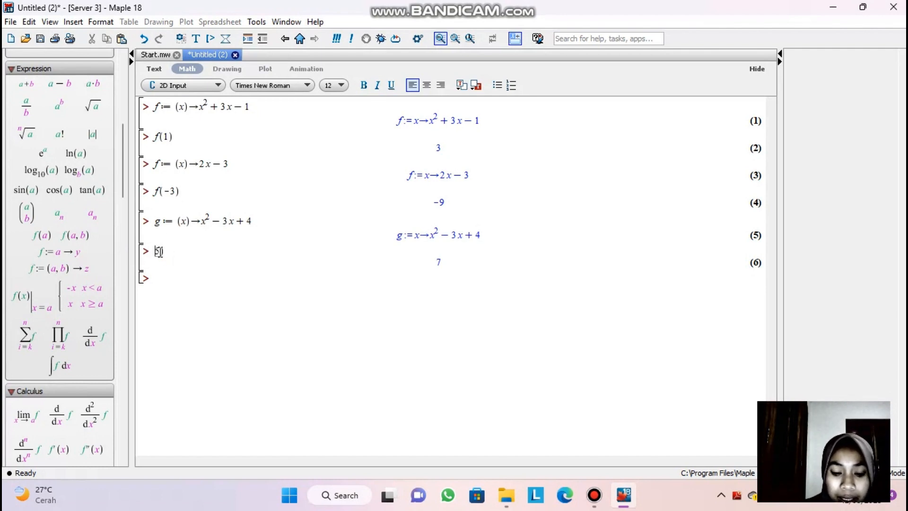
{"action": "type", "text": "g("}
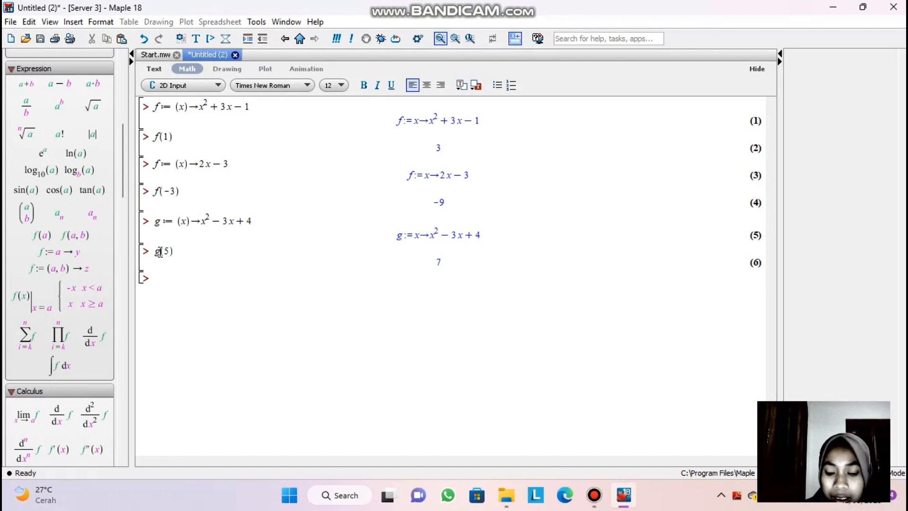
{"action": "key", "text": "Return"}
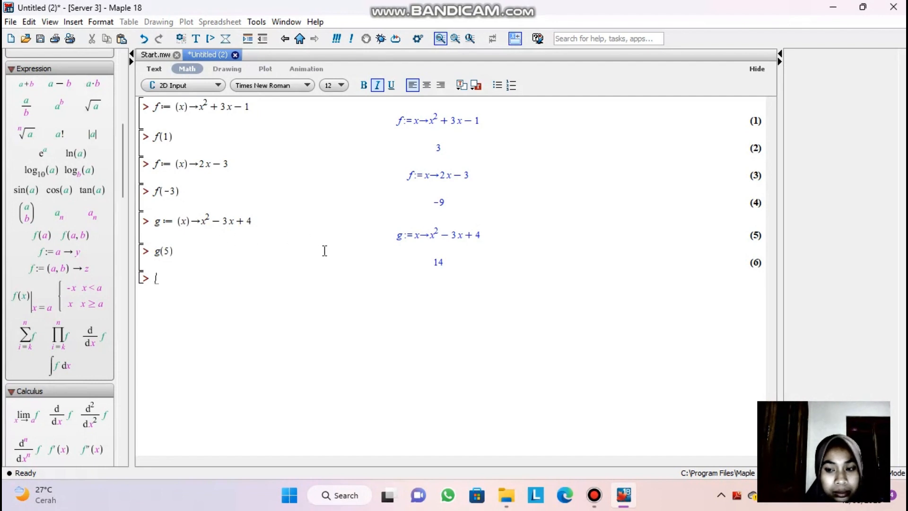
Step: Clear the g(5) entry, re-enter it as g(5) on the same line and evaluate it again
{"action": "left_click", "coordinate": [181, 252]}
{"action": "key", "text": "BackSpace"}
{"action": "key", "text": "BackSpace"}
{"action": "key", "text": "BackSpace"}
{"action": "key", "text": "BackSpace"}
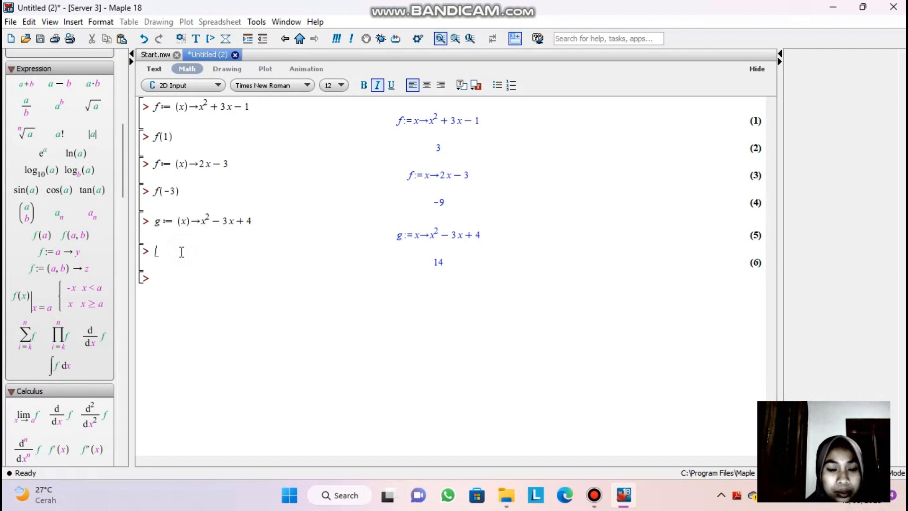
{"action": "type", "text": "g("}
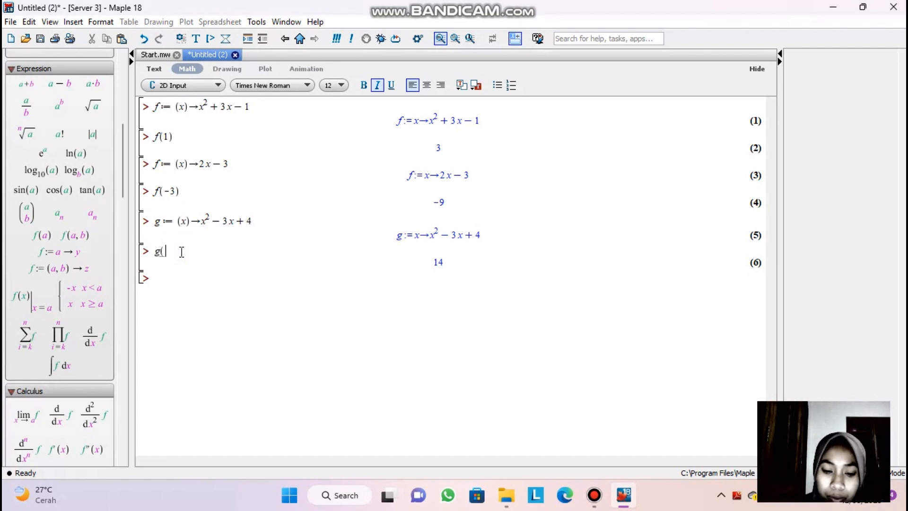
{"action": "type", "text": "5)"}
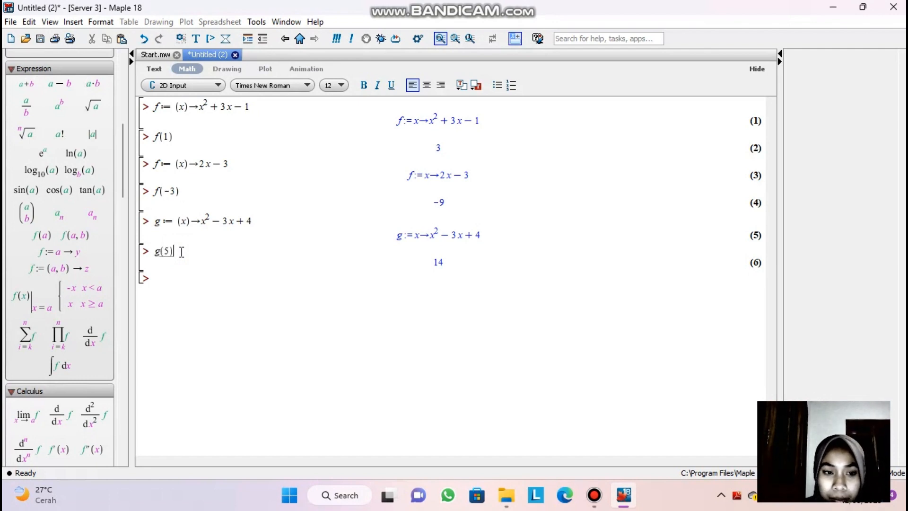
{"action": "key", "text": "Return"}
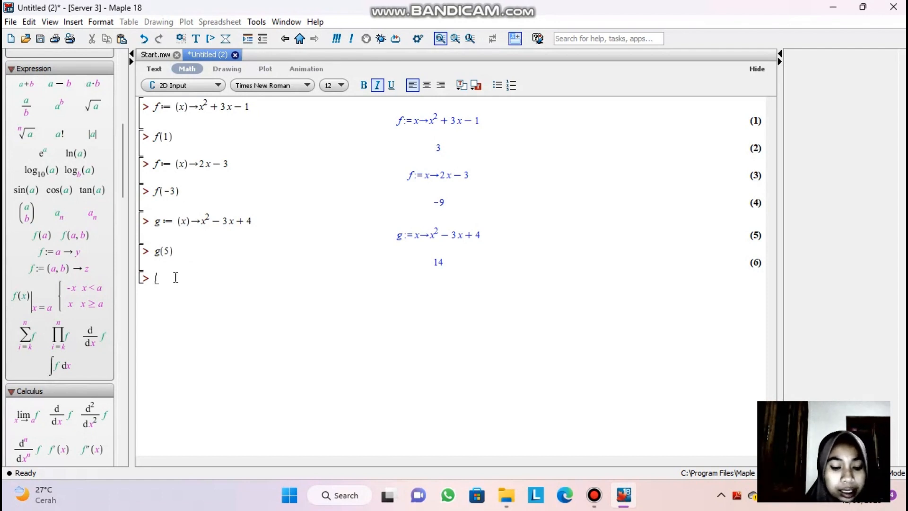
Step: Begin a new definition of f on the empty input line with f := piecewise
{"action": "type", "text": "f"}
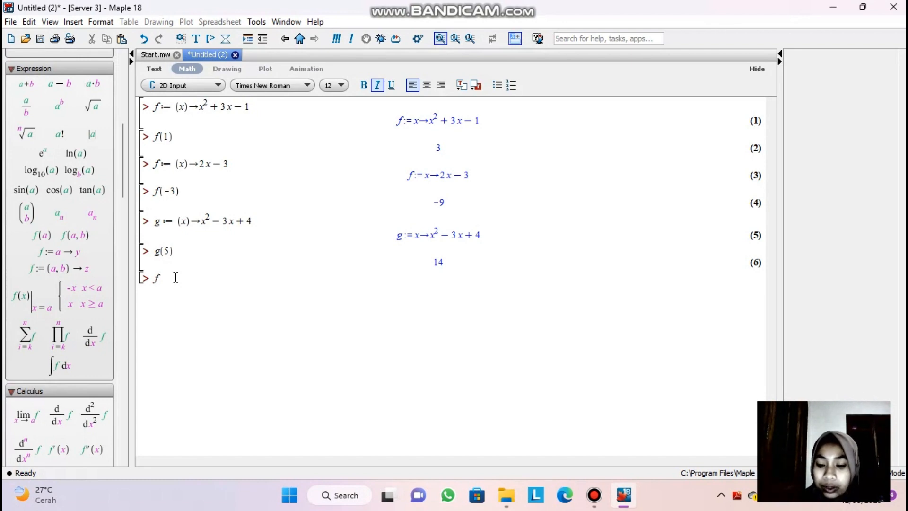
{"action": "type", "text": ":= "}
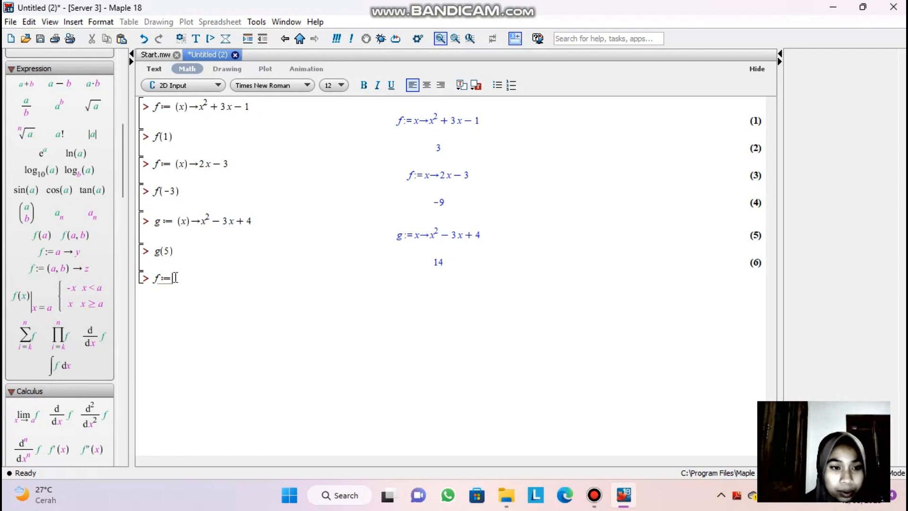
{"action": "type", "text": "piec"}
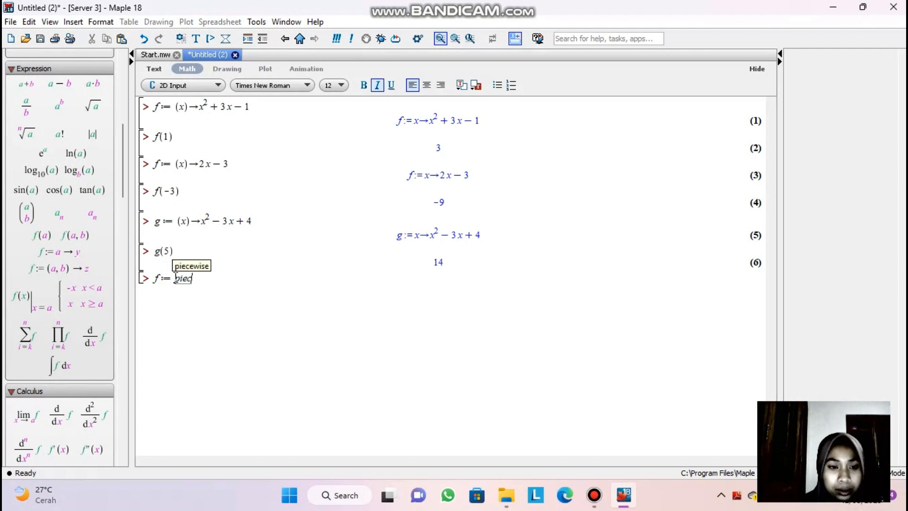
{"action": "left_click", "coordinate": [188, 263]}
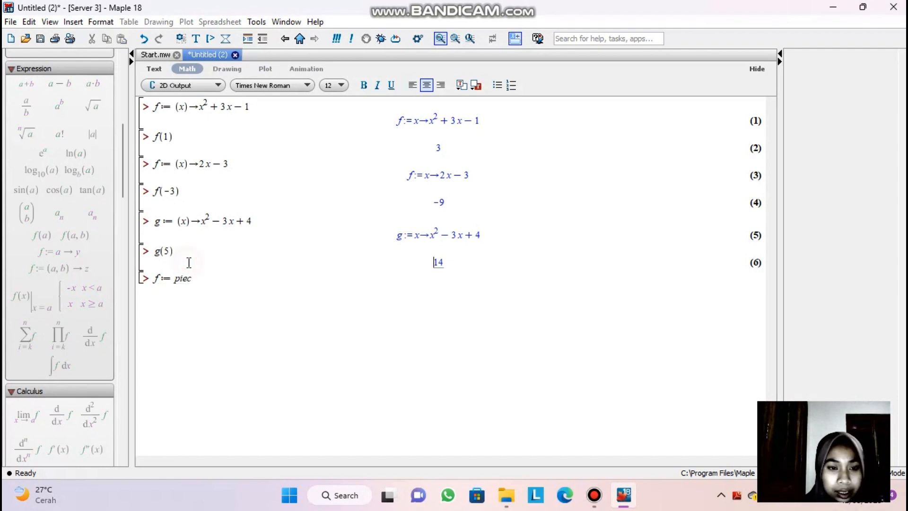
{"action": "left_click", "coordinate": [203, 283]}
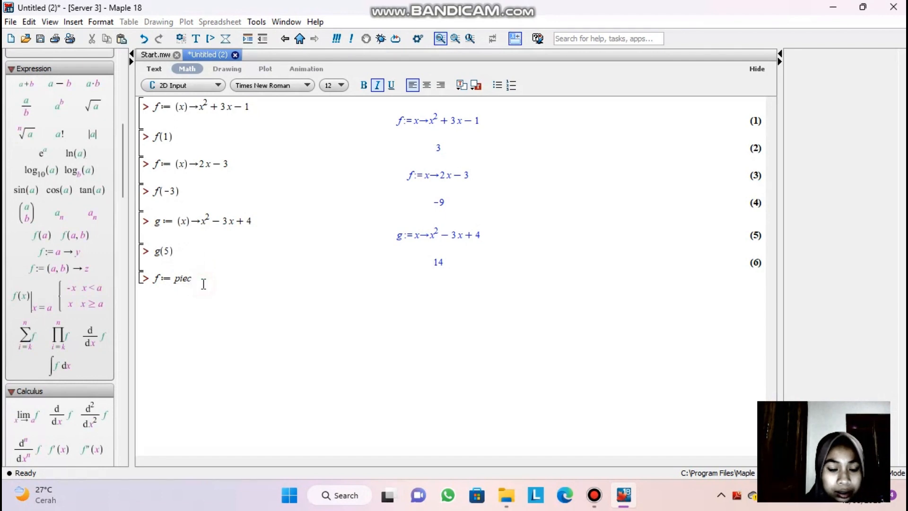
{"action": "type", "text": "ew"}
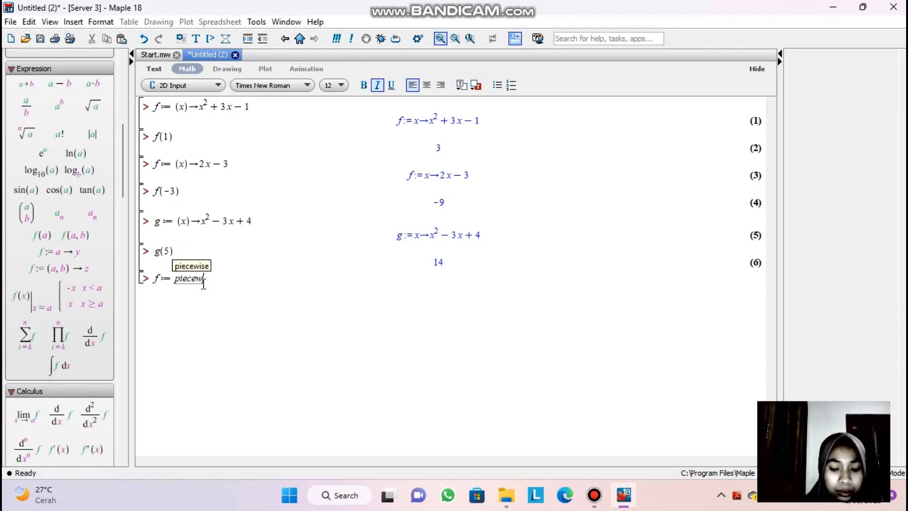
{"action": "type", "text": "ise"}
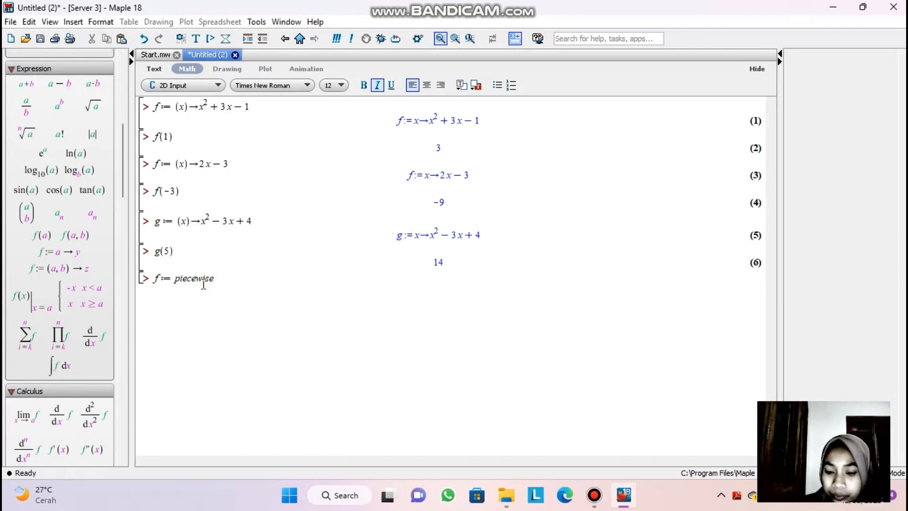
Step: Open the piecewise arguments and enter the first branch as condition x > 1 with expression x − 2
{"action": "type", "text": "(x"}
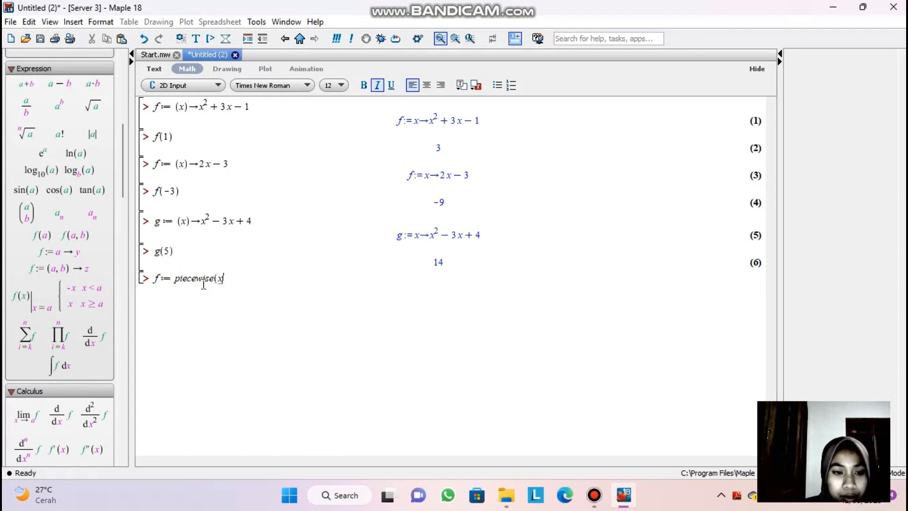
{"action": "left_click_drag", "start_coordinate": [124, 180], "coordinate": [120, 258]}
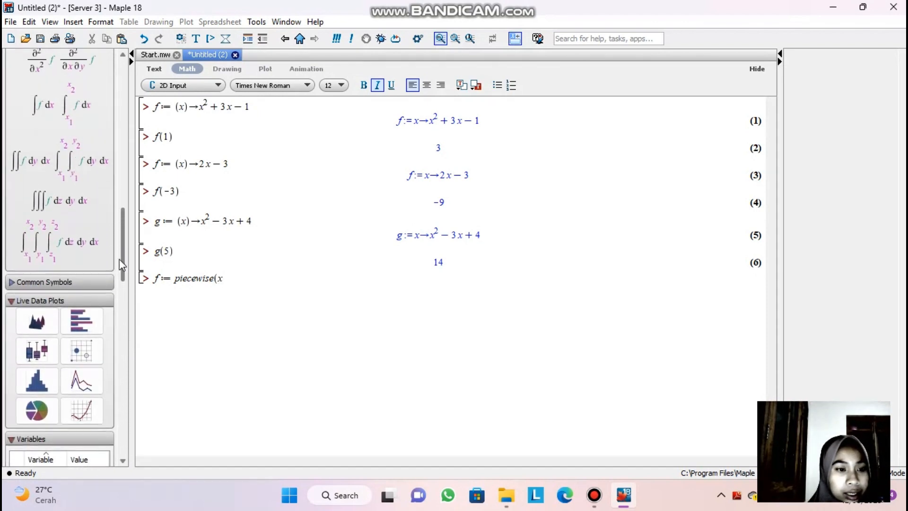
{"action": "left_click", "coordinate": [98, 280]}
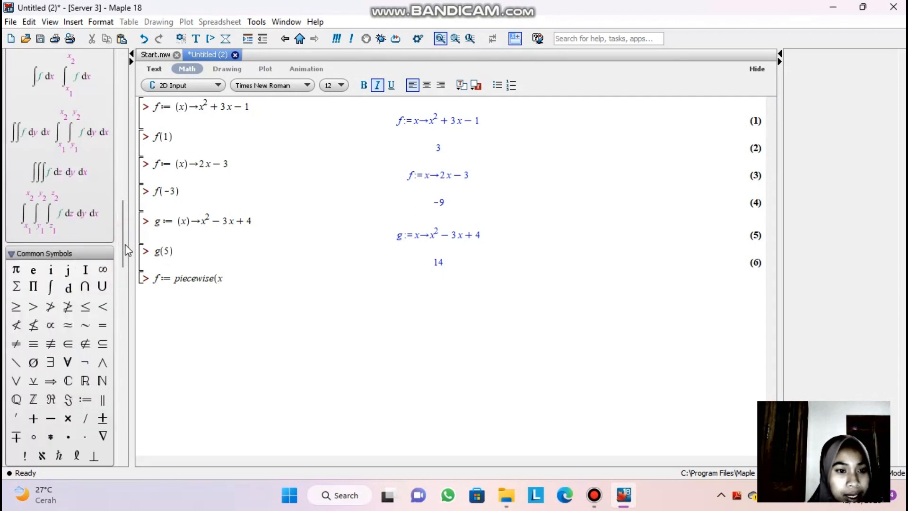
{"action": "left_click_drag", "start_coordinate": [120, 240], "coordinate": [120, 248]}
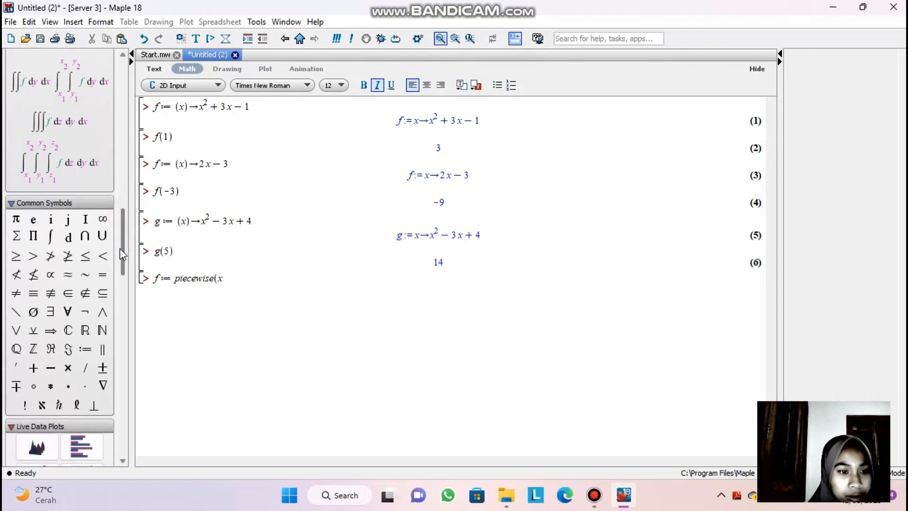
{"action": "left_click", "coordinate": [34, 257]}
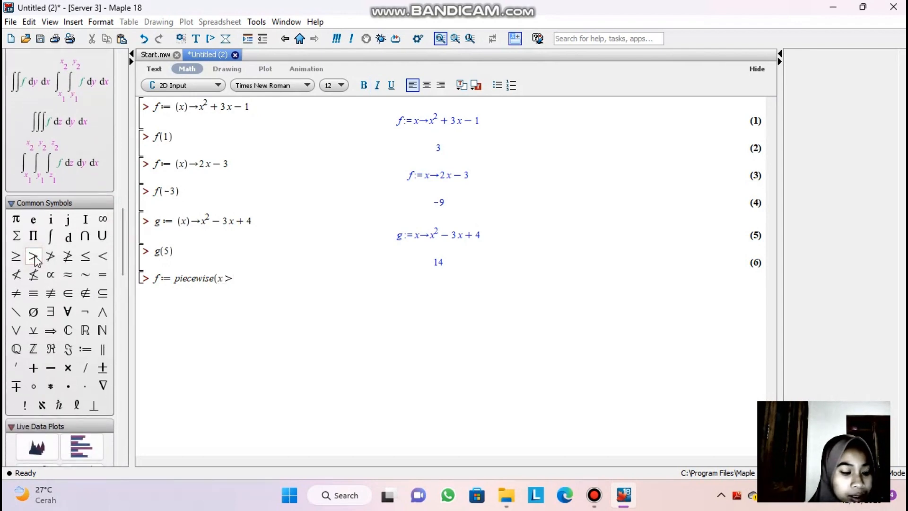
{"action": "type", "text": "1,"}
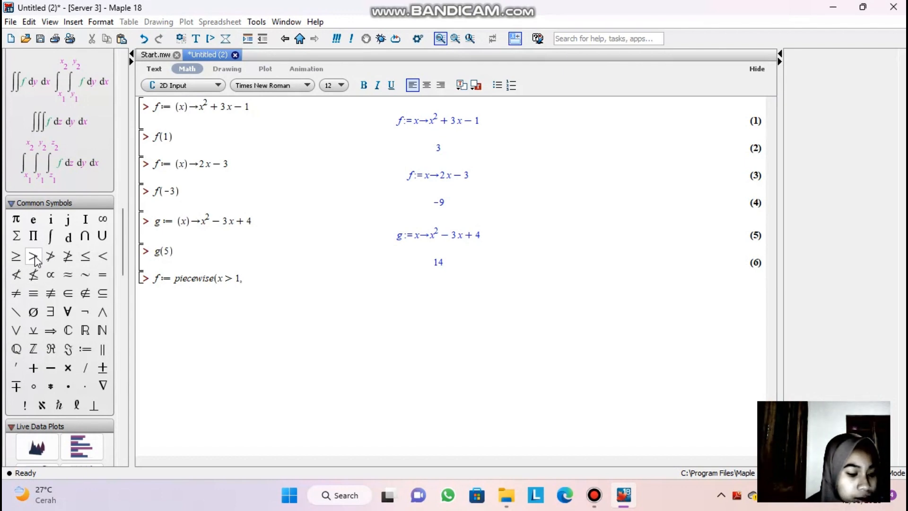
{"action": "type", "text": "x"}
{"action": "type", "text": "-2"}
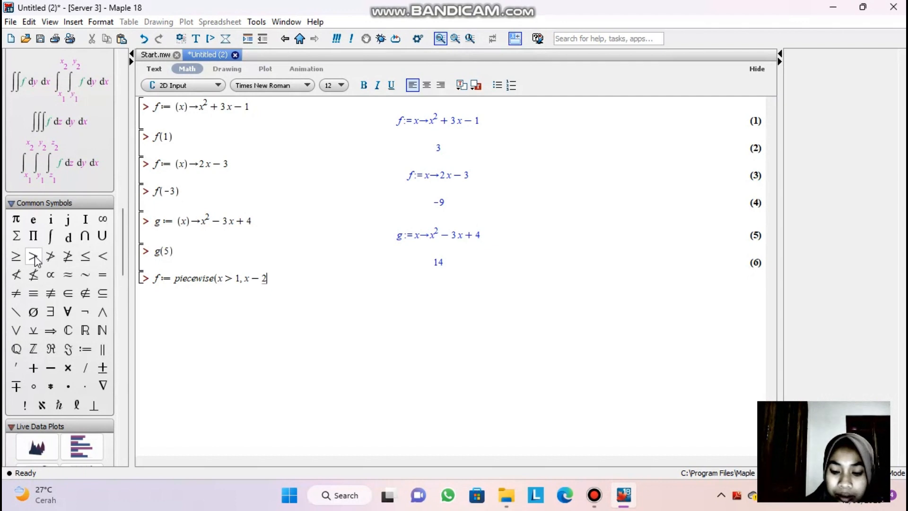
{"action": "type", "text": ", "}
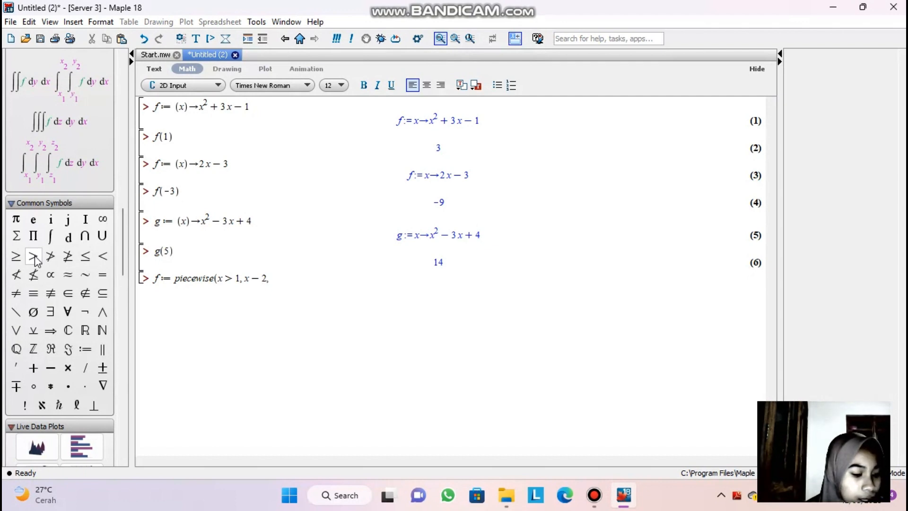
Step: Add the second piecewise branch as condition x ≤ 1 with expression −x + 3, close the parenthesis and evaluate the definition
{"action": "type", "text": "x"}
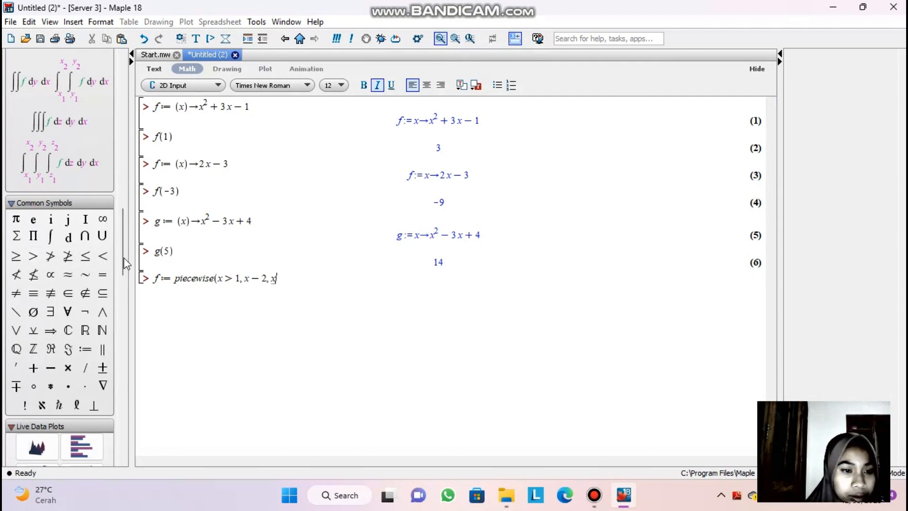
{"action": "left_click", "coordinate": [85, 255]}
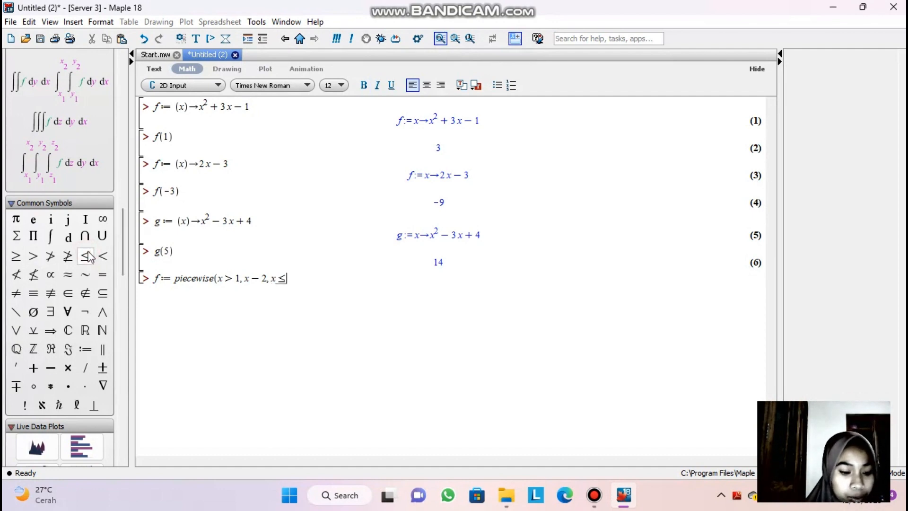
{"action": "type", "text": "1"}
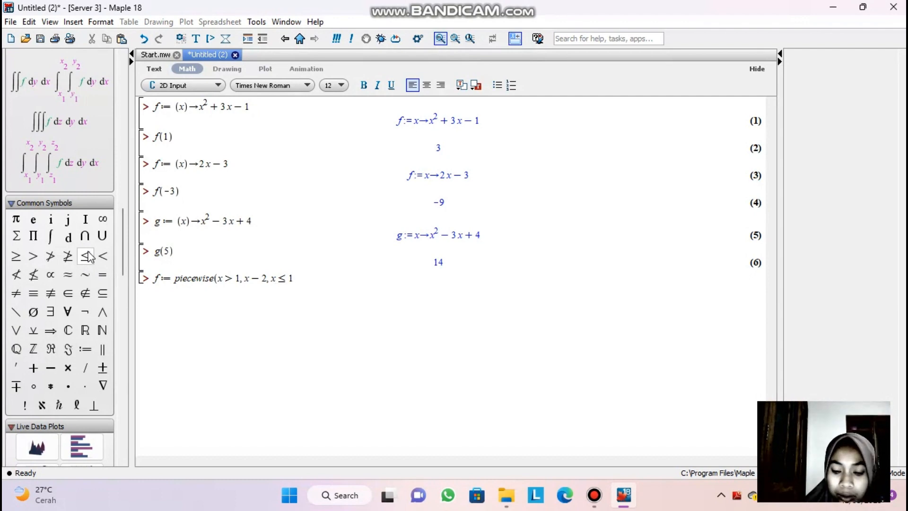
{"action": "type", "text": ",-"}
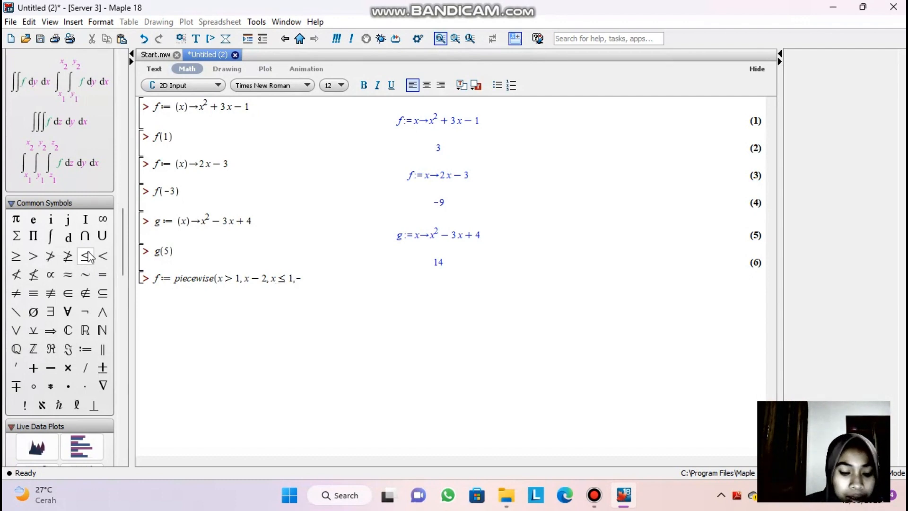
{"action": "type", "text": "x "}
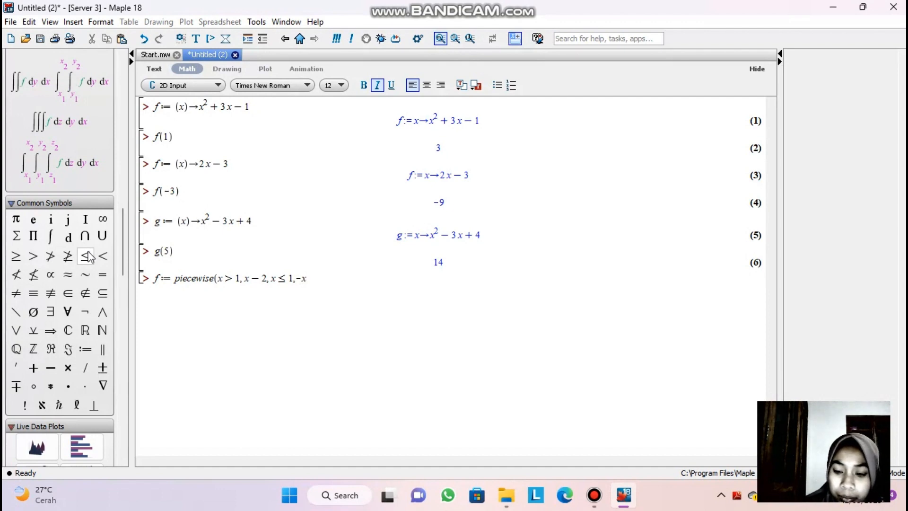
{"action": "type", "text": "+ 3"}
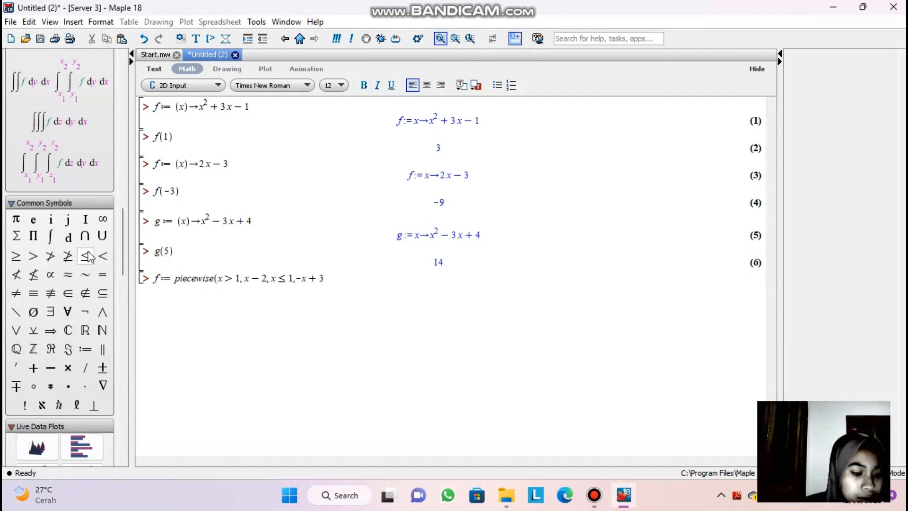
{"action": "type", "text": ")"}
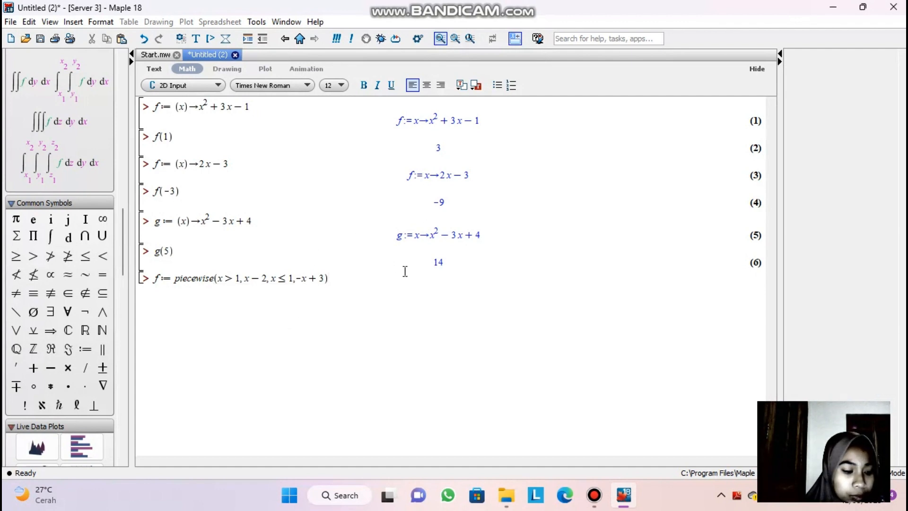
{"action": "key", "text": "Return"}
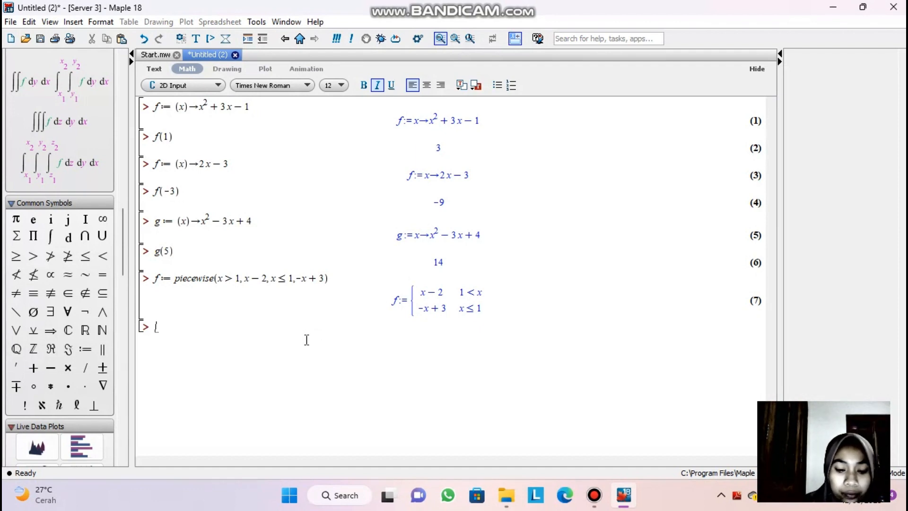
Step: Try to evaluate the piecewise function at zero by entering f(0) on the empty input line
{"action": "type", "text": "f"}
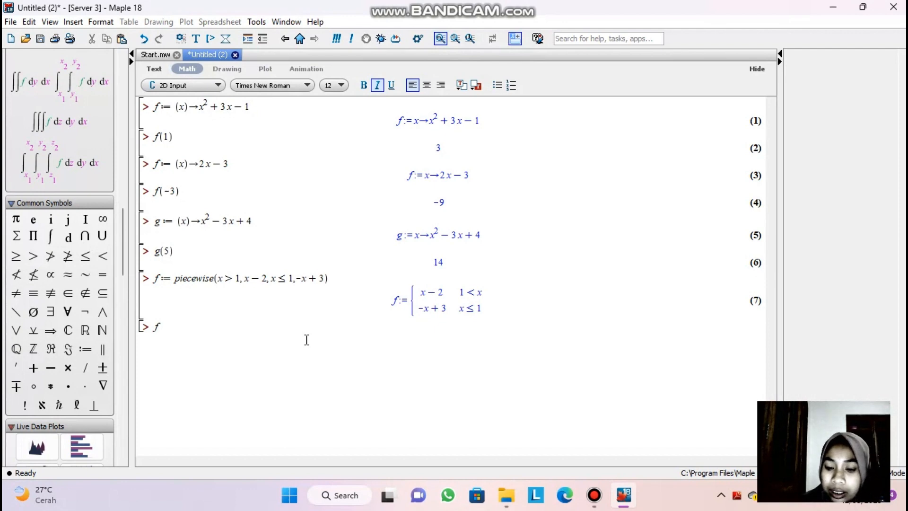
{"action": "type", "text": "(0"}
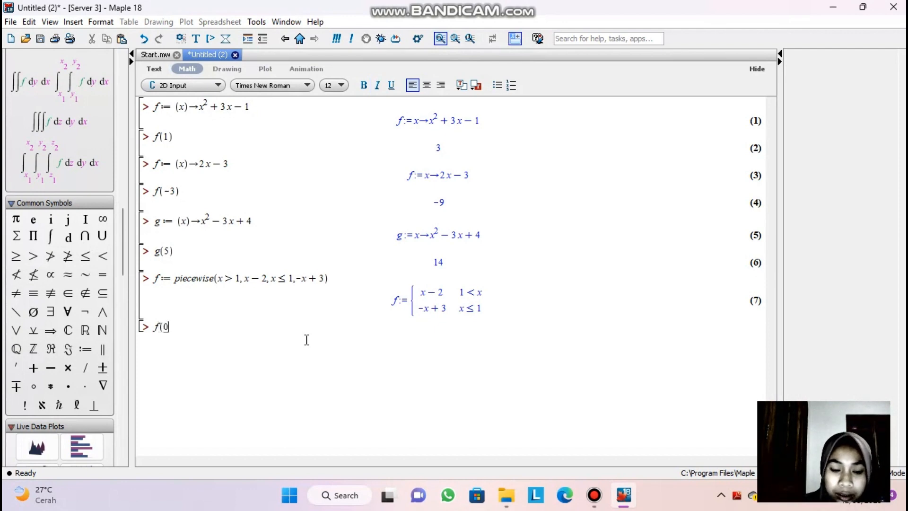
{"action": "type", "text": ")"}
{"action": "key", "text": "Return"}
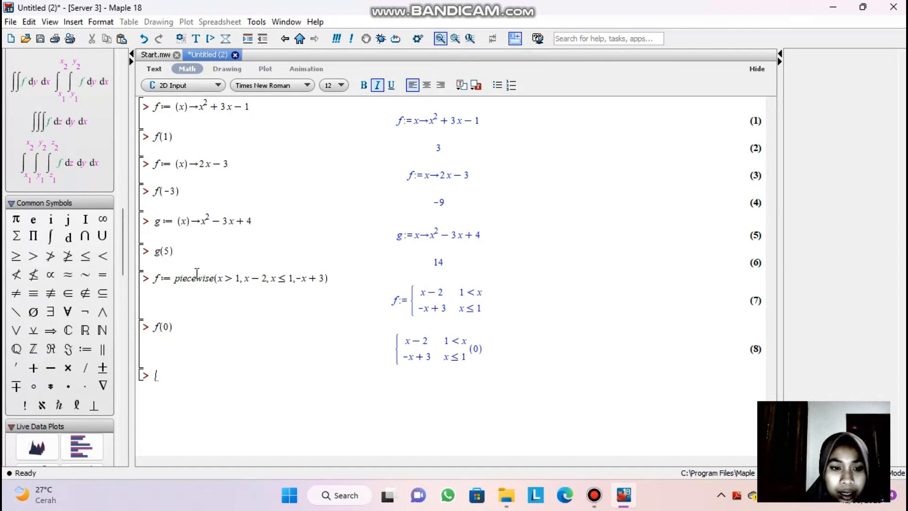
Step: Insert (x)→ before piecewise in the latest definition of f and evaluate the definition again
{"action": "left_click", "coordinate": [174, 279]}
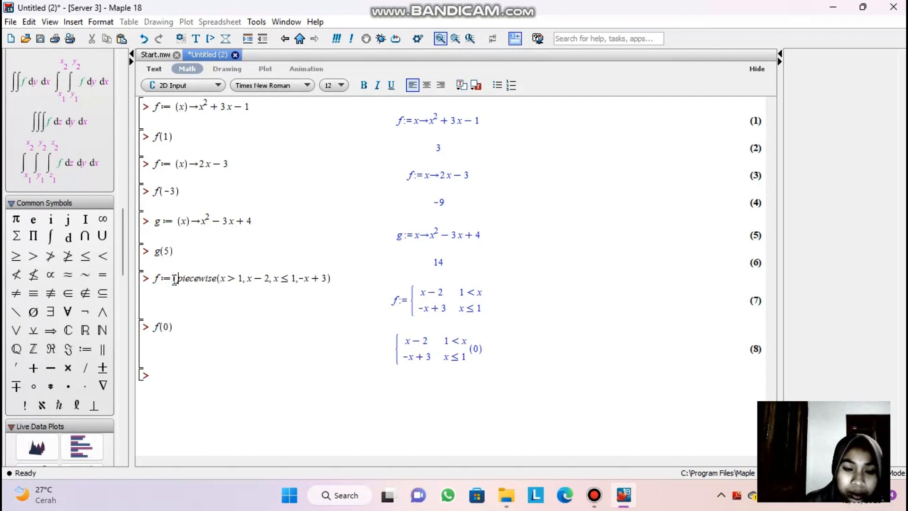
{"action": "type", "text": "(x)"}
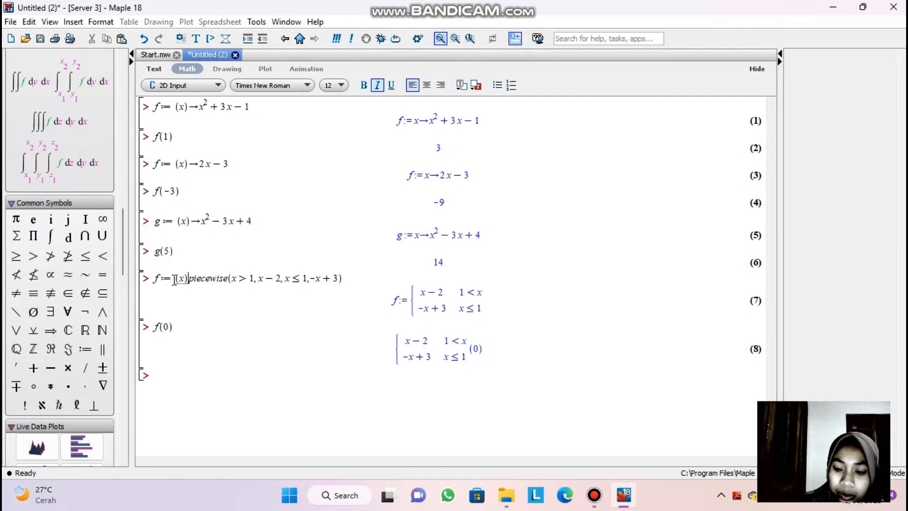
{"action": "type", "text": "-"}
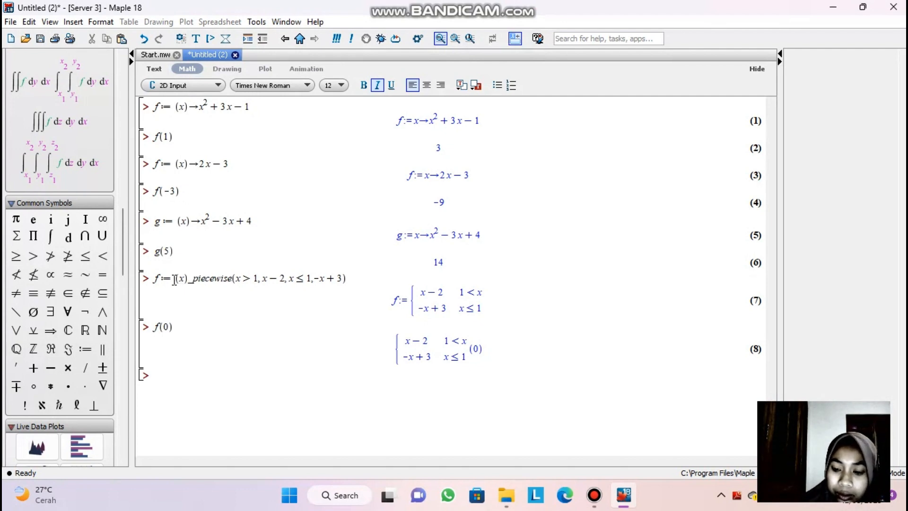
{"action": "key", "text": "BackSpace"}
{"action": "type", "text": "-"}
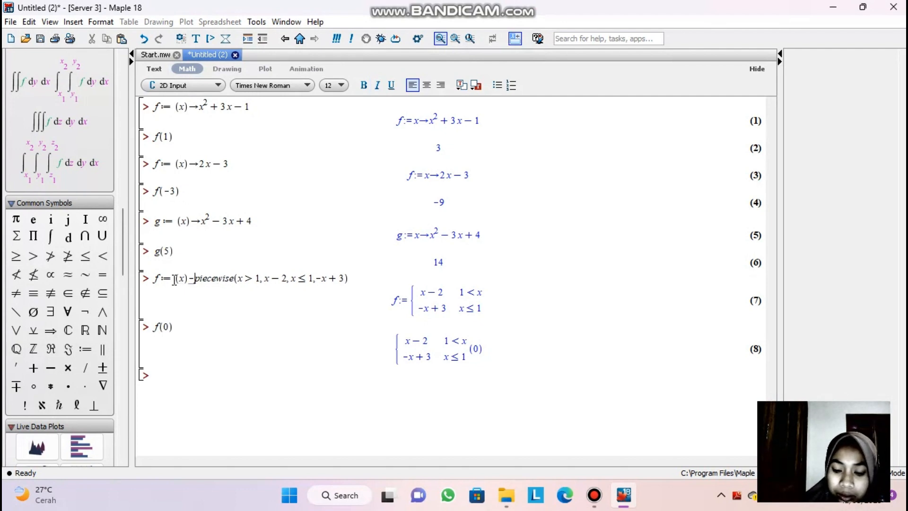
{"action": "type", "text": ">"}
{"action": "key", "text": "Return"}
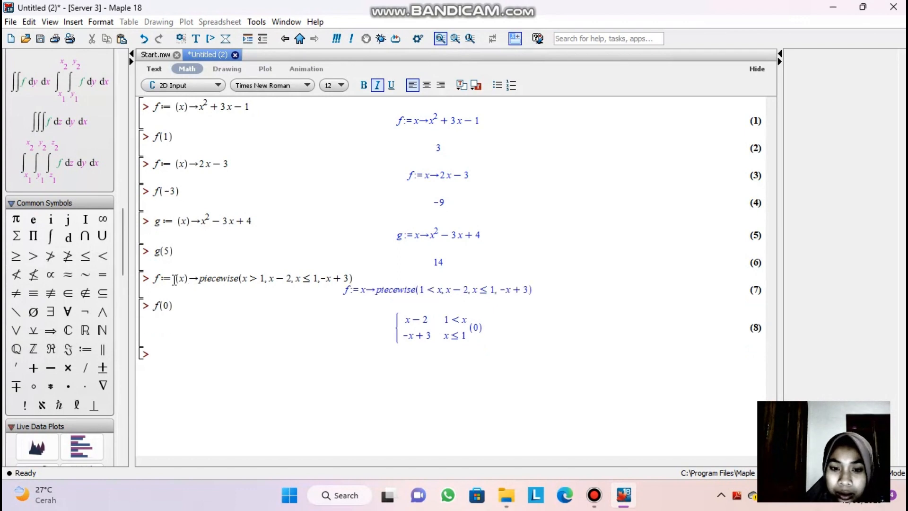
Step: Clear the f(0) entry, re-enter it as f(0) on the same line and evaluate it again
{"action": "left_click", "coordinate": [183, 307]}
{"action": "key", "text": "BackSpace"}
{"action": "key", "text": "BackSpace"}
{"action": "key", "text": "BackSpace"}
{"action": "key", "text": "BackSpace"}
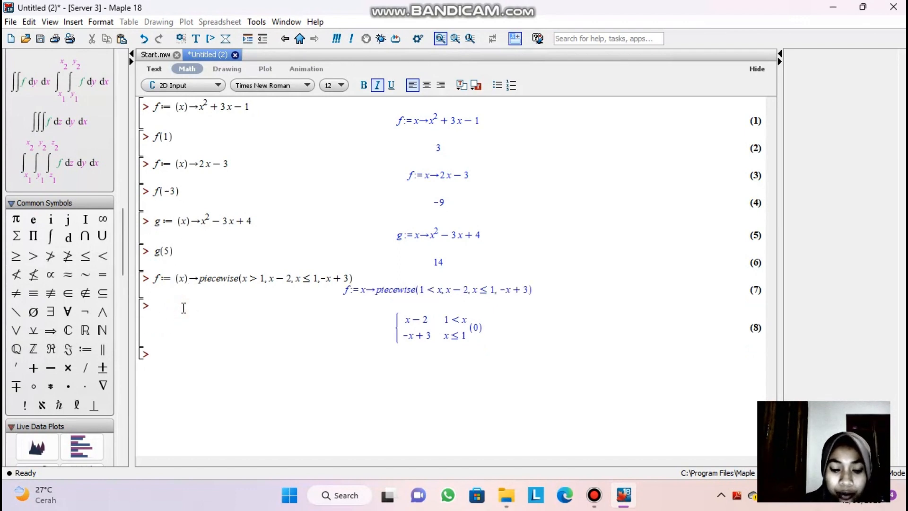
{"action": "type", "text": "f()"}
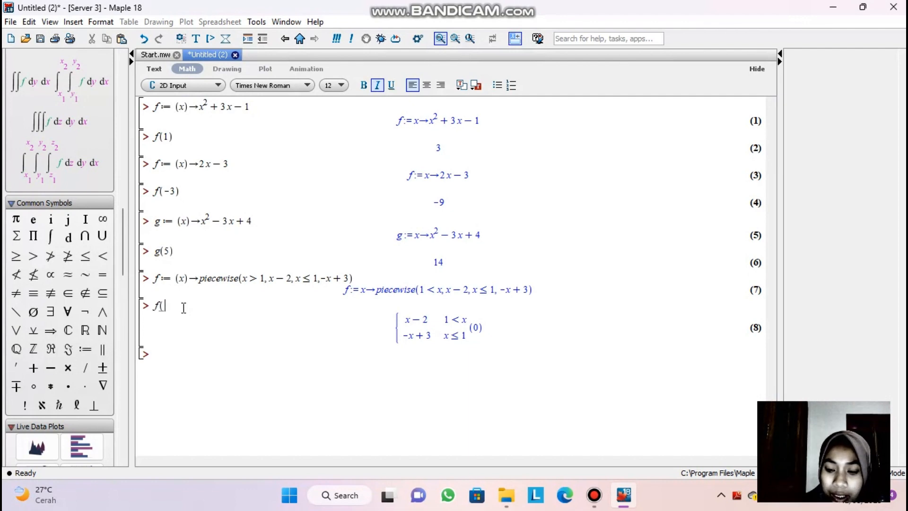
{"action": "type", "text": "0"}
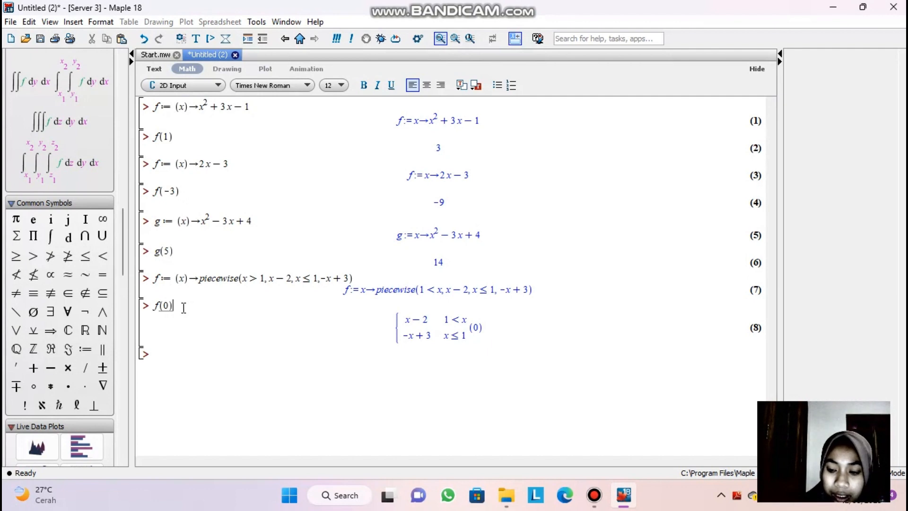
{"action": "key", "text": "Return"}
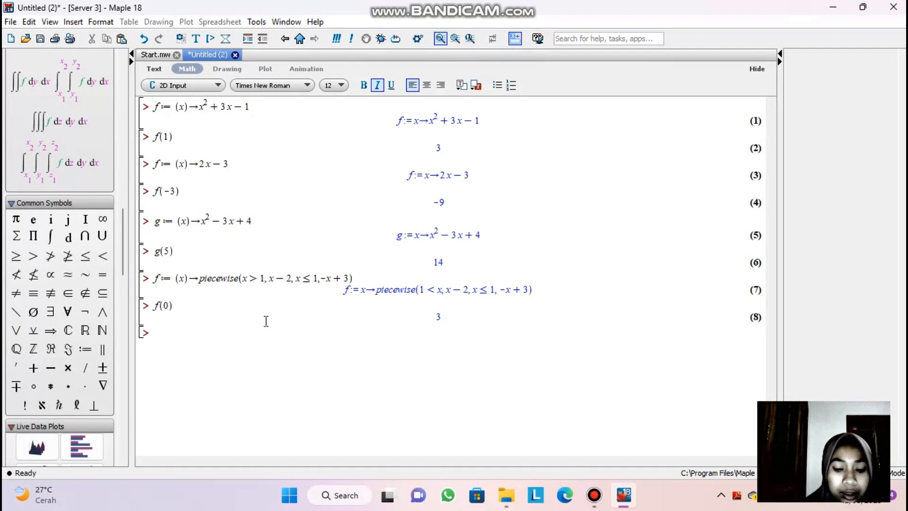
Step: Begin a two-variable definition of f on the empty input line with f := (x, y)→
{"action": "type", "text": "f"}
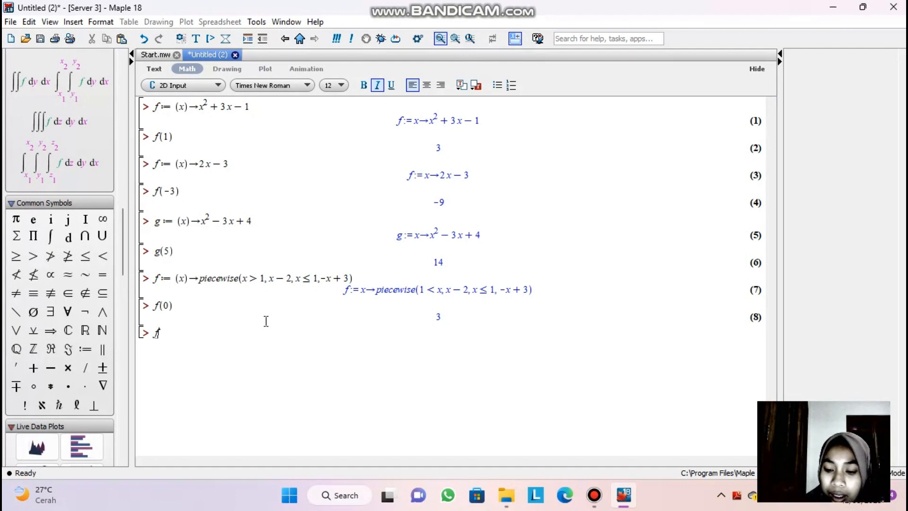
{"action": "type", "text": ":="}
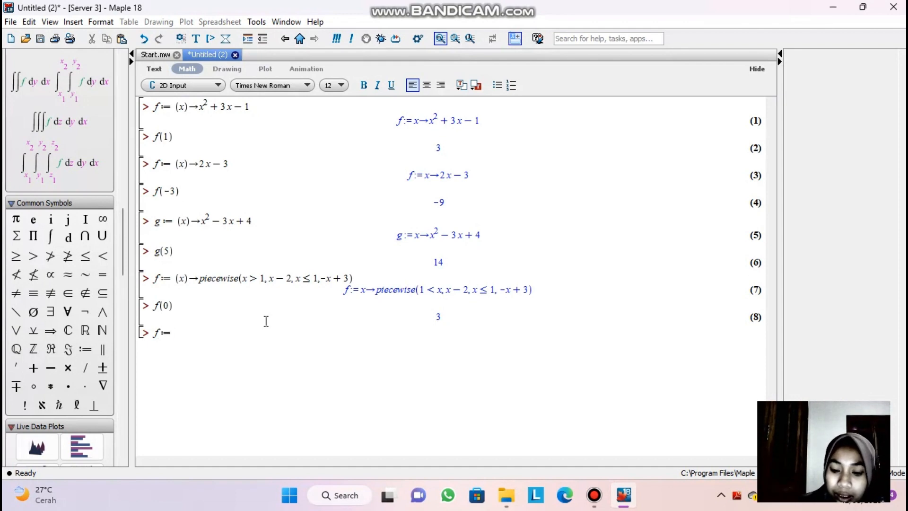
{"action": "type", "text": "(x,y"}
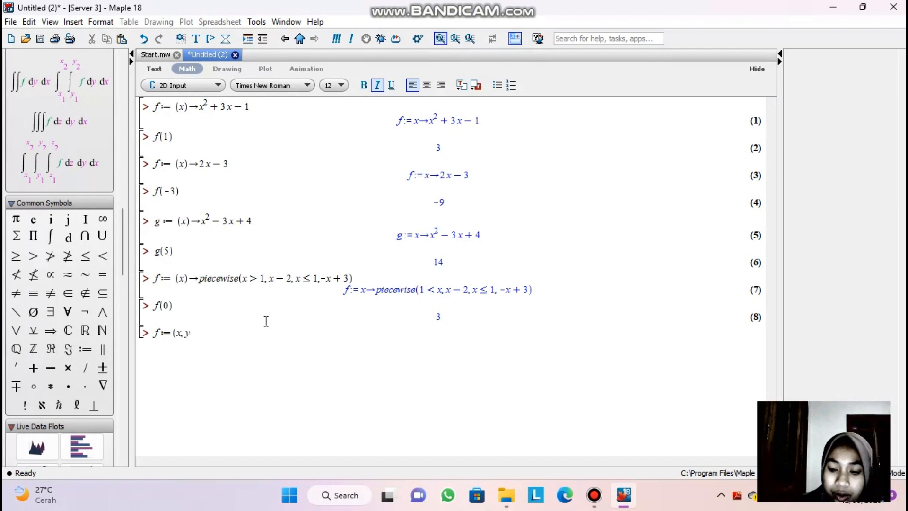
{"action": "type", "text": ")-"}
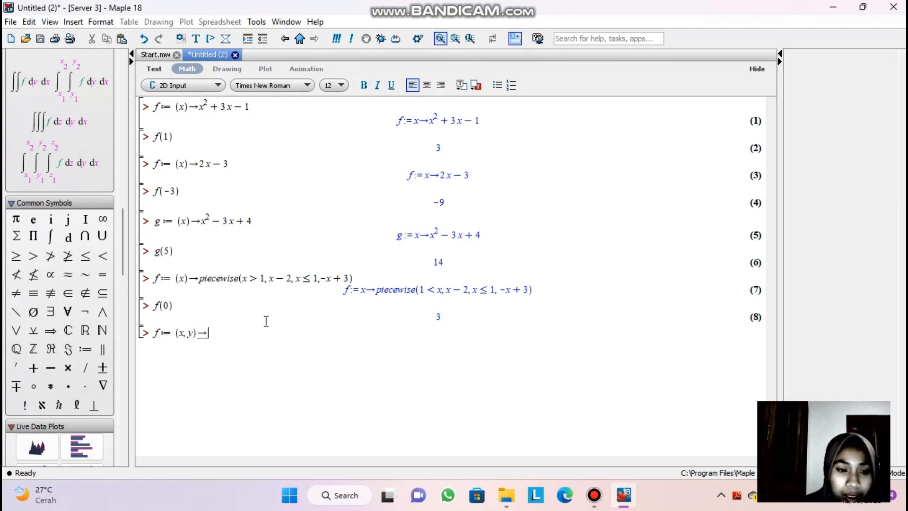
{"action": "type", "text": ">"}
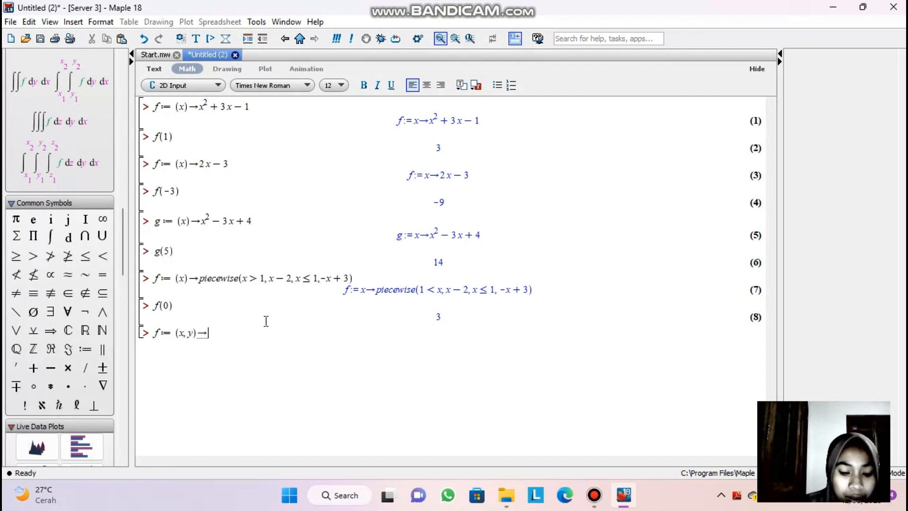
Step: Enter cos(x) + 2 sin(x + y) as the expression of the two-variable function and evaluate the definition
{"action": "type", "text": "cos"}
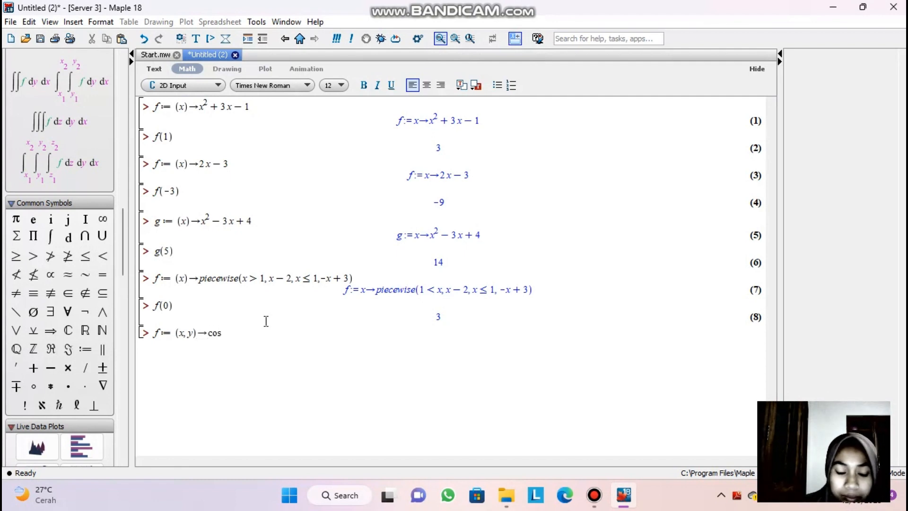
{"action": "type", "text": "(x)"}
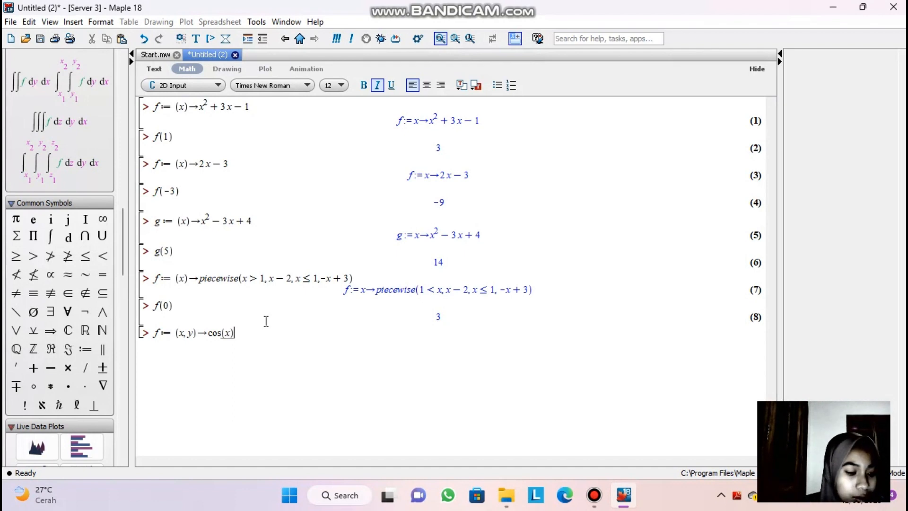
{"action": "type", "text": "+"}
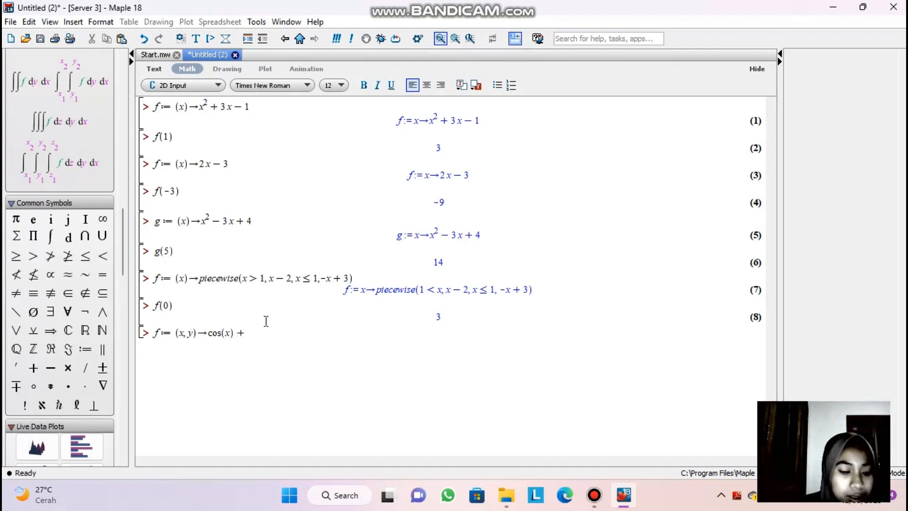
{"action": "type", "text": "2sin"}
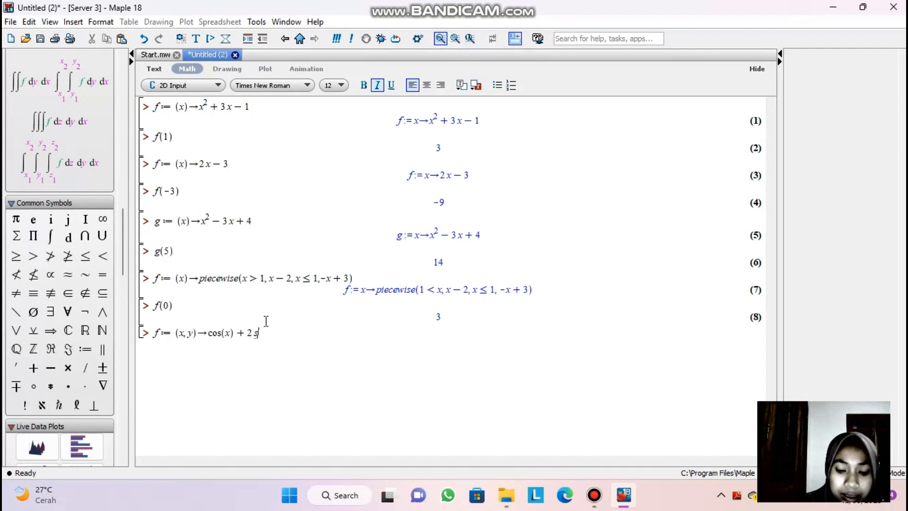
{"action": "type", "text": "("}
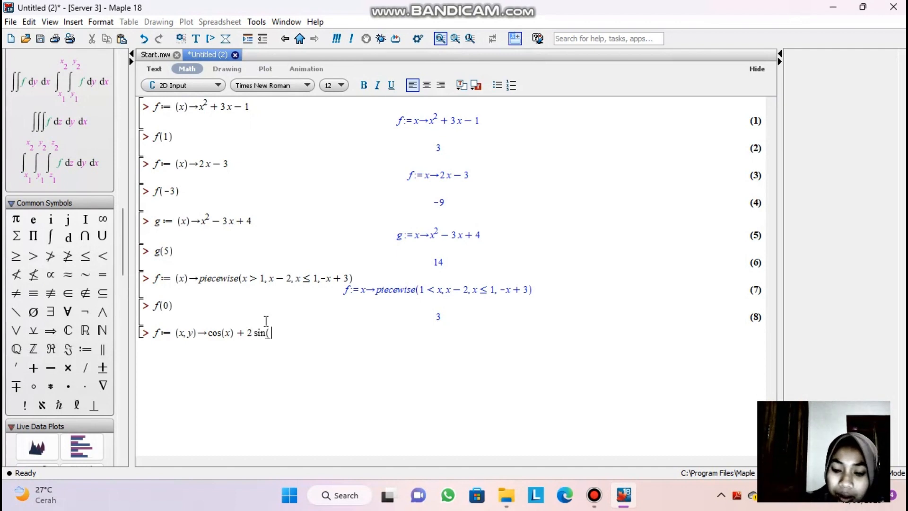
{"action": "type", "text": "x+"}
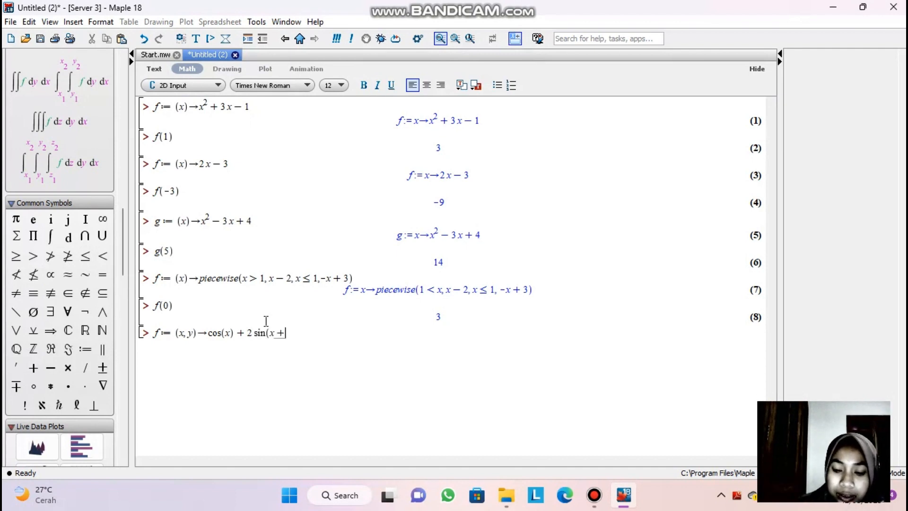
{"action": "type", "text": "y"}
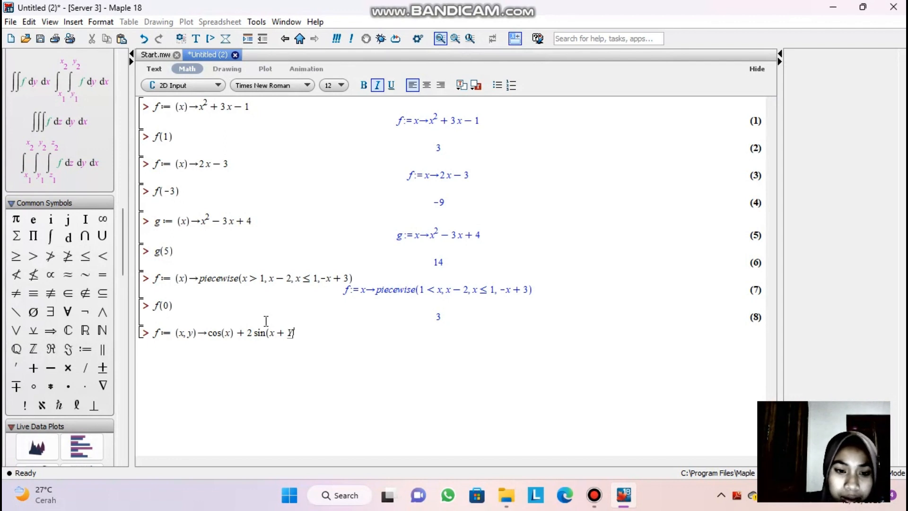
{"action": "key", "text": "BackSpace"}
{"action": "type", "text": "y"}
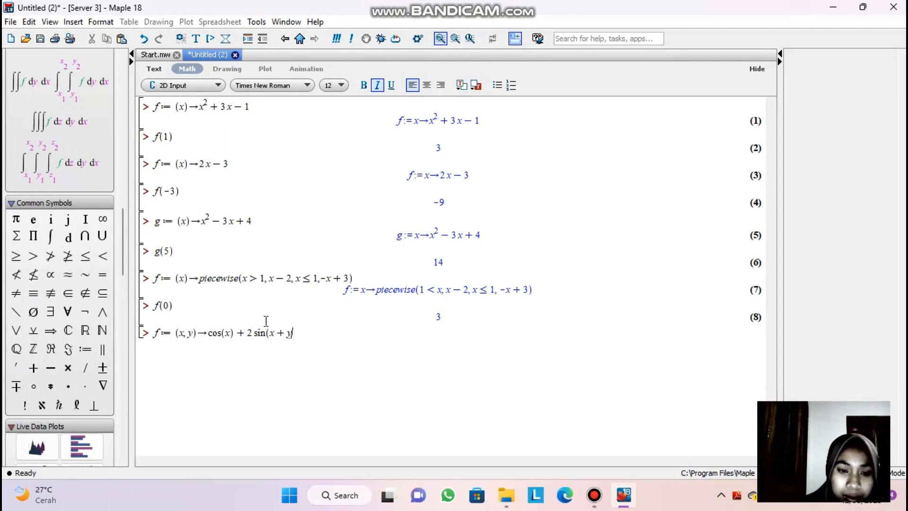
{"action": "type", "text": ")"}
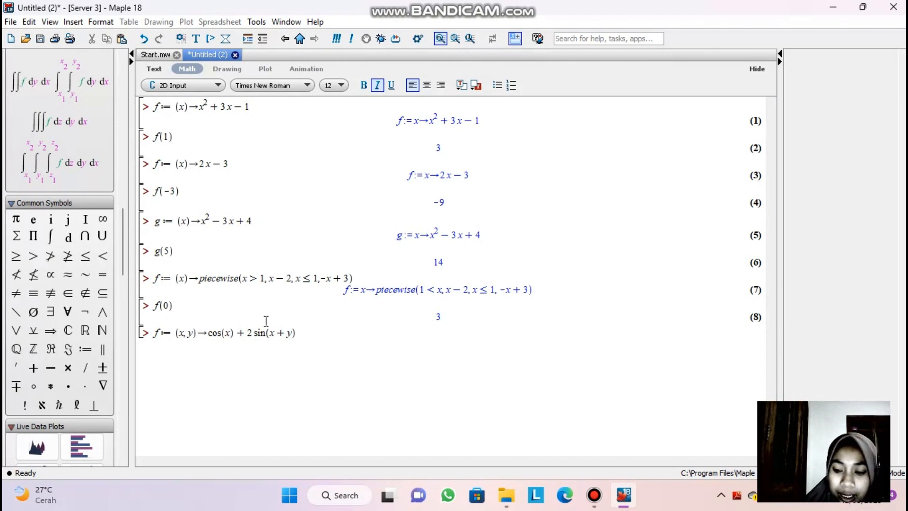
{"action": "key", "text": "Return"}
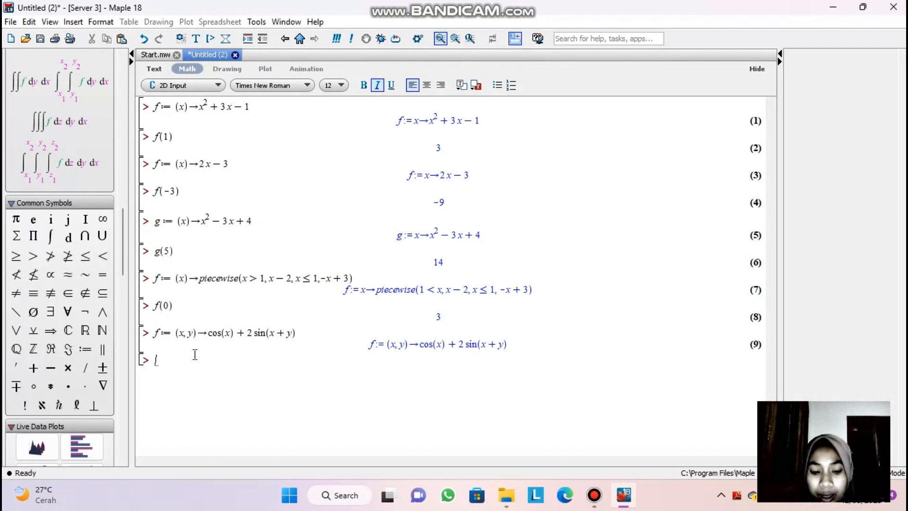
Step: Enter f(2.3, 1) on the new input line, with a decimal point in the first argument, and evaluate it
{"action": "type", "text": "f("}
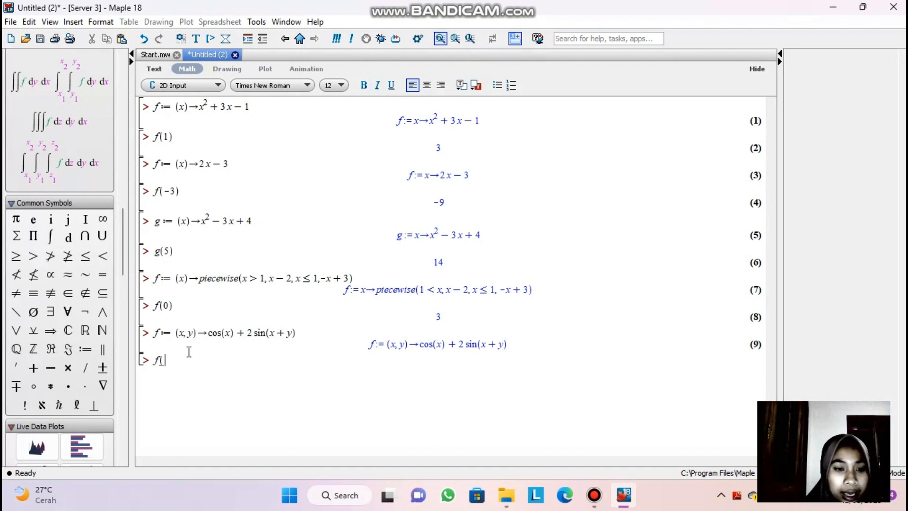
{"action": "type", "text": "2"}
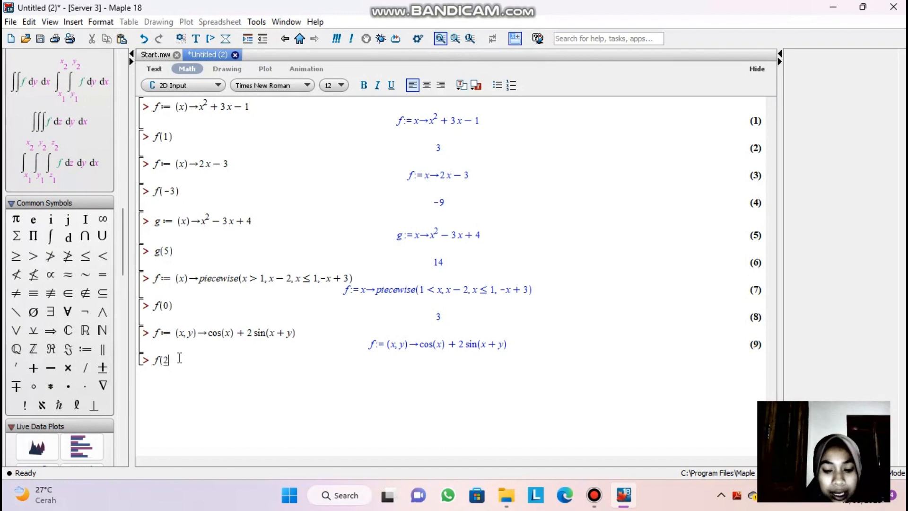
{"action": "type", "text": ", 3"}
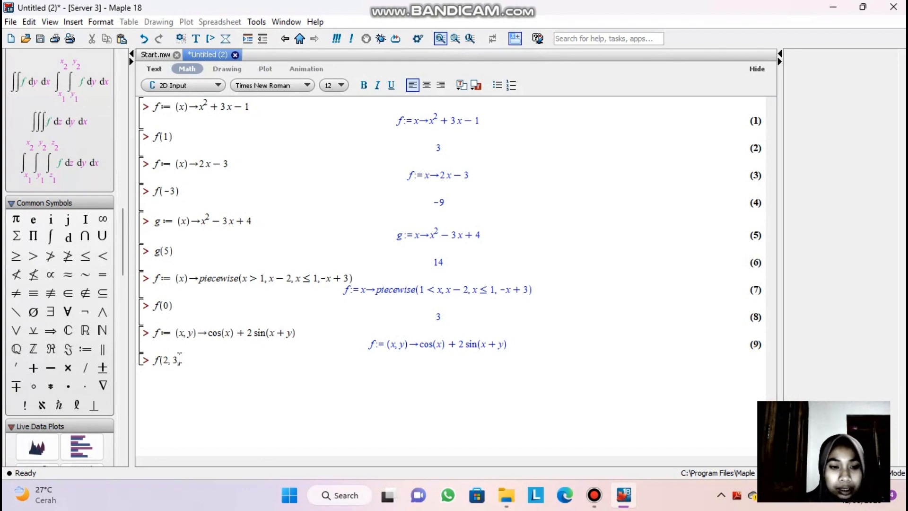
{"action": "type", "text": ",1"}
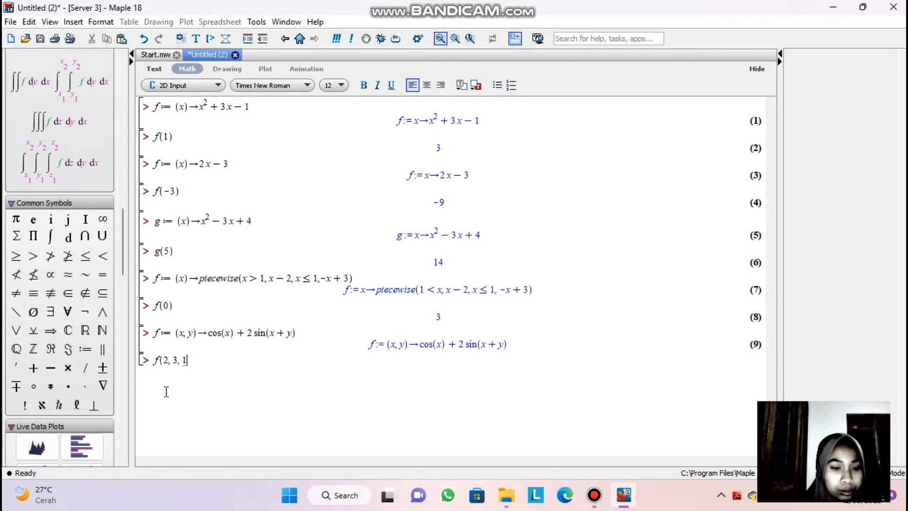
{"action": "left_click", "coordinate": [171, 360]}
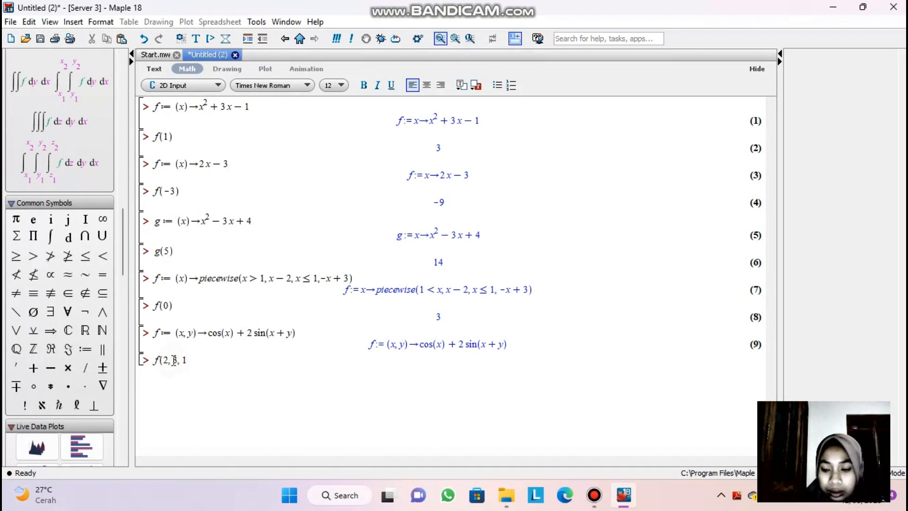
{"action": "key", "text": "BackSpace"}
{"action": "type", "text": ".3, 1"}
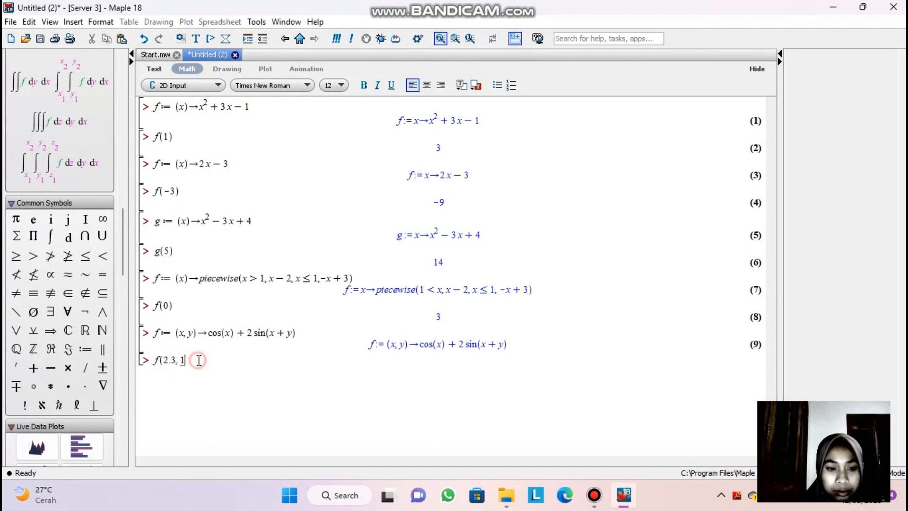
{"action": "type", "text": ")"}
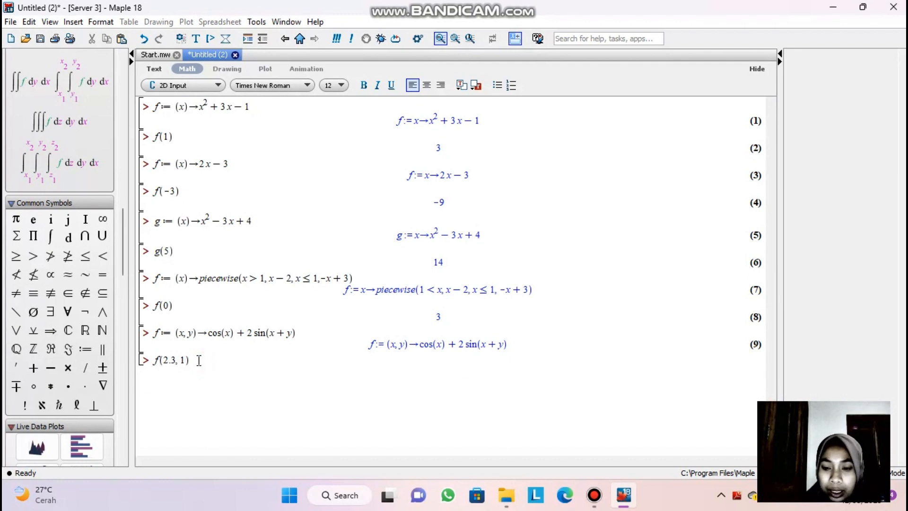
{"action": "key", "text": "Return"}
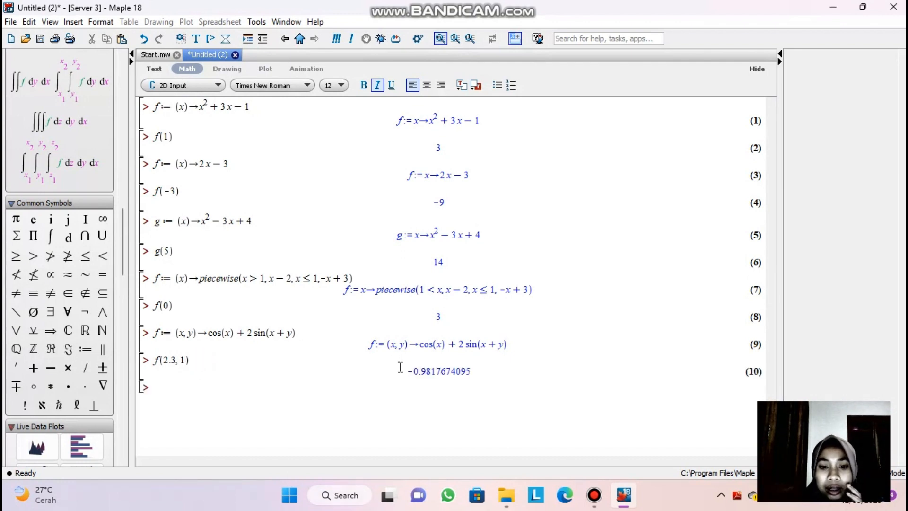